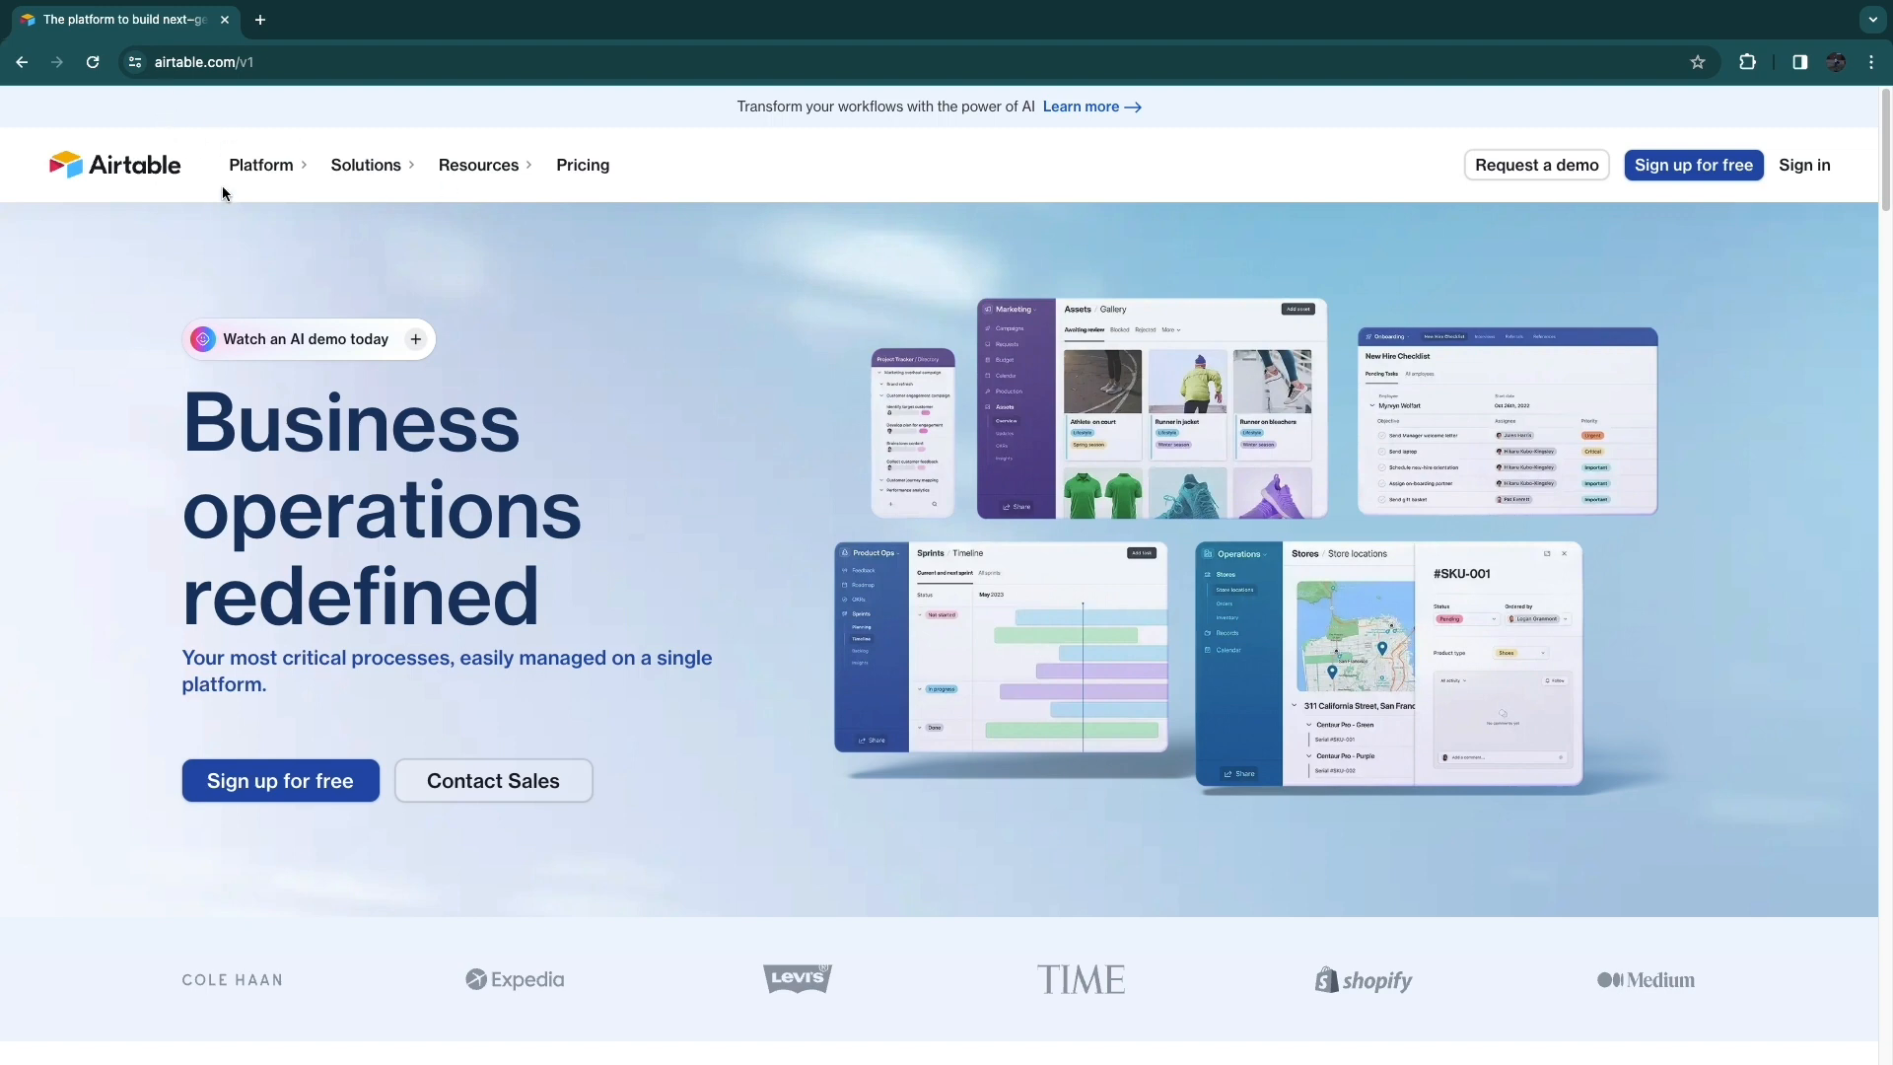
Sign up for a free Airtable account by continuing with Google.
click(251, 786)
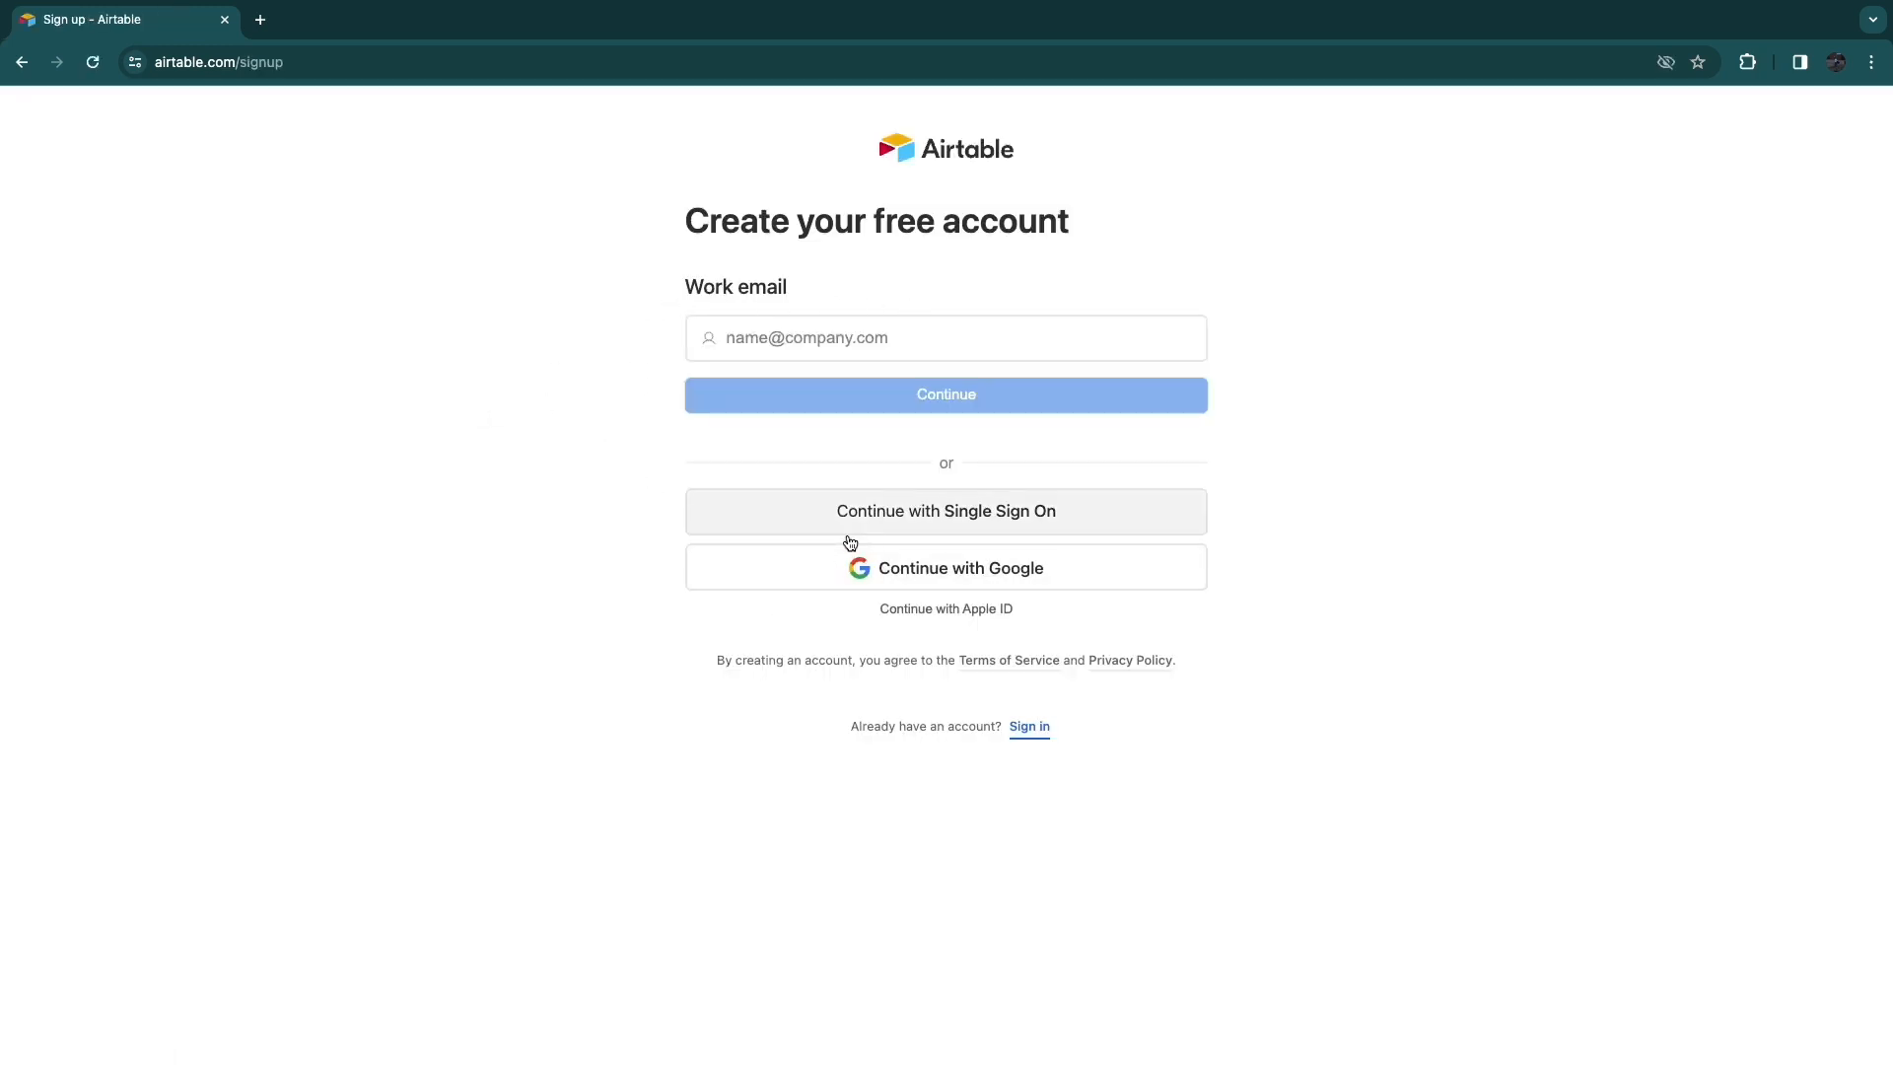
click(930, 567)
drag(189, 276, 676, 282)
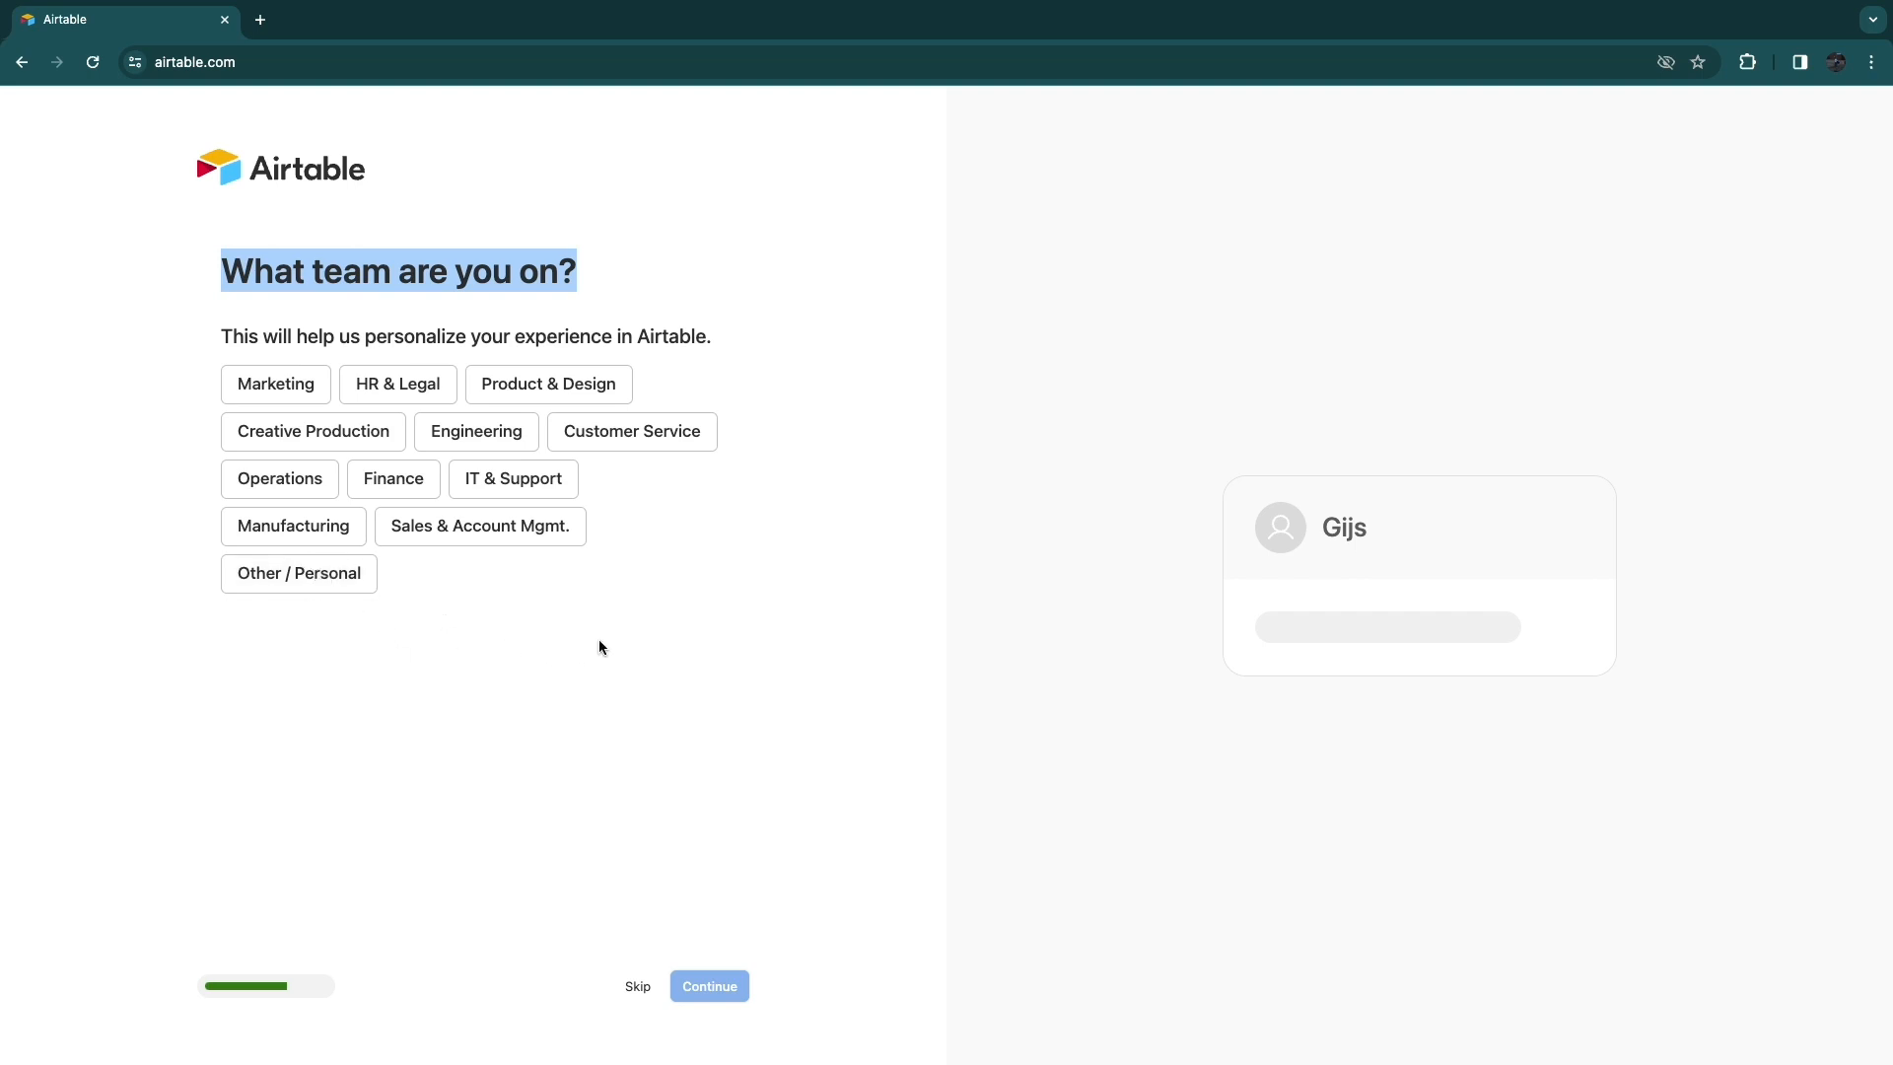
Choose Marketing as the team in the onboarding questions and skip inviting coworkers.
click(247, 393)
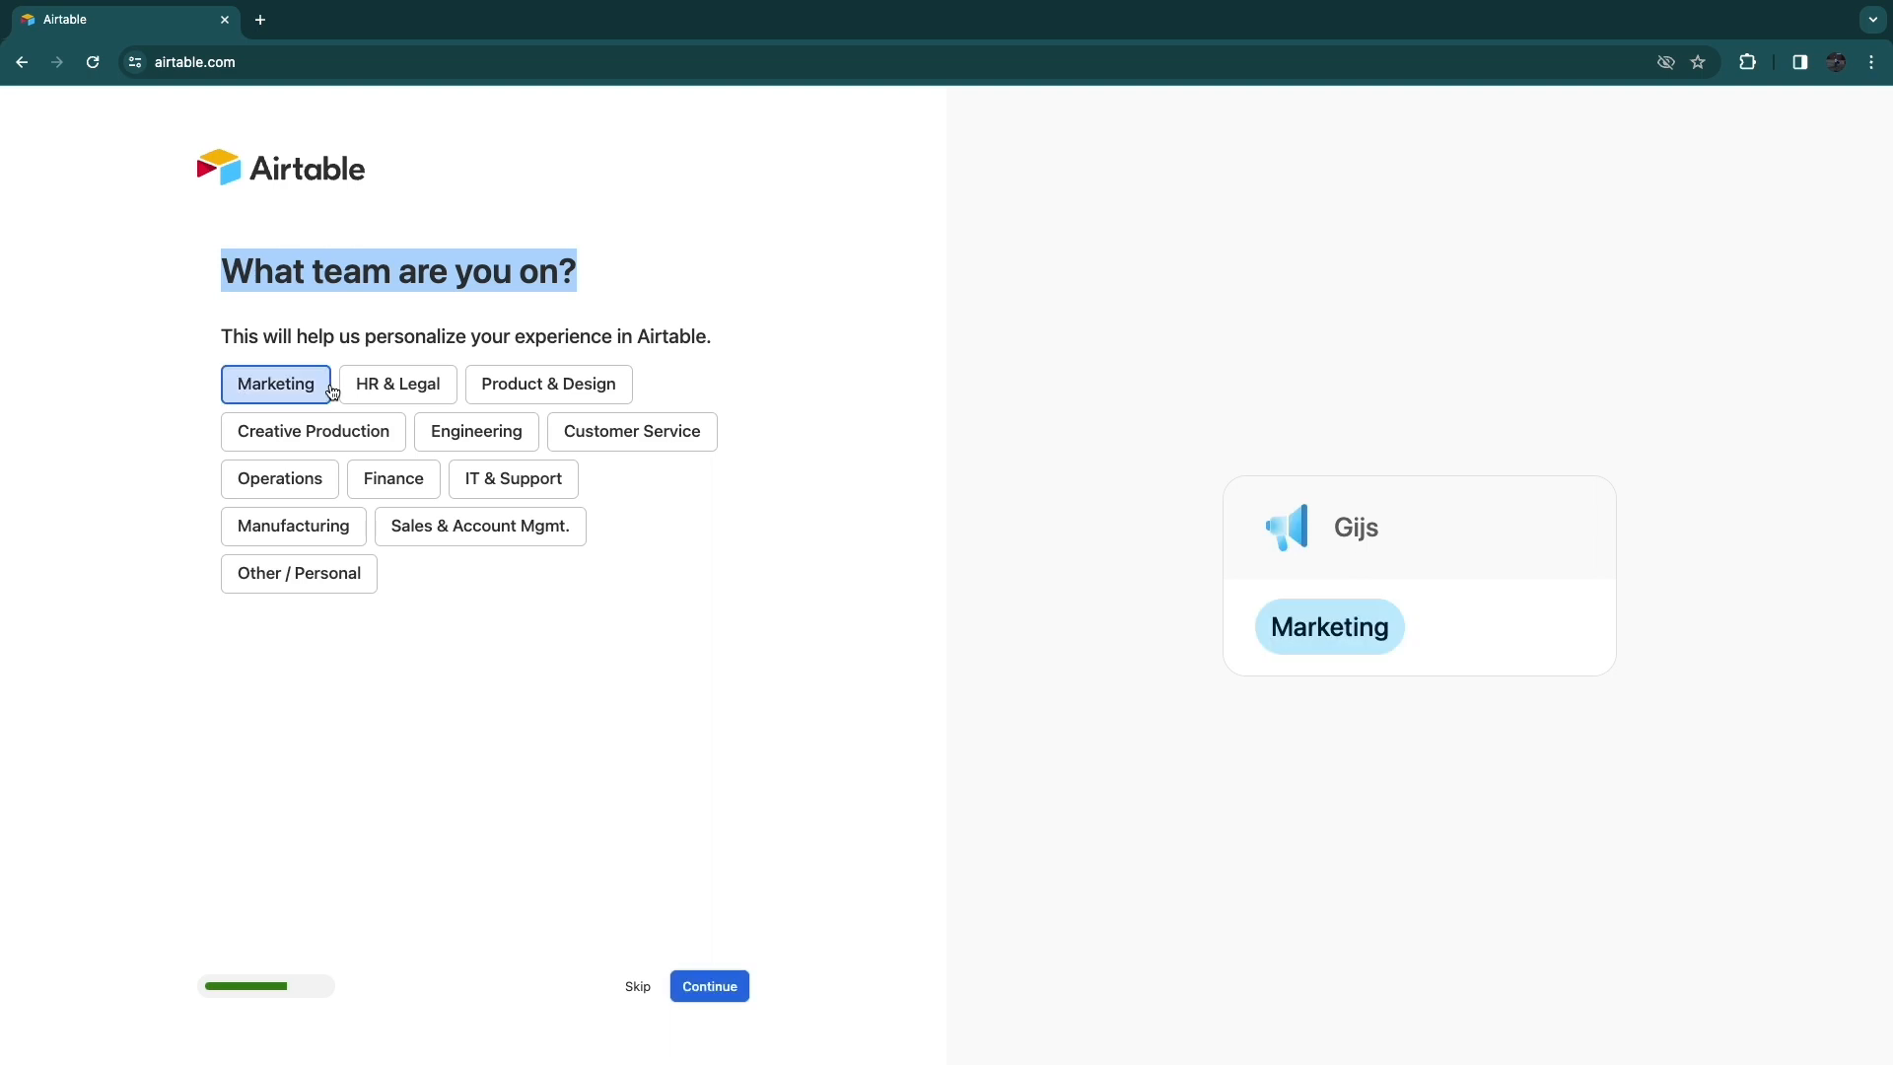
click(727, 990)
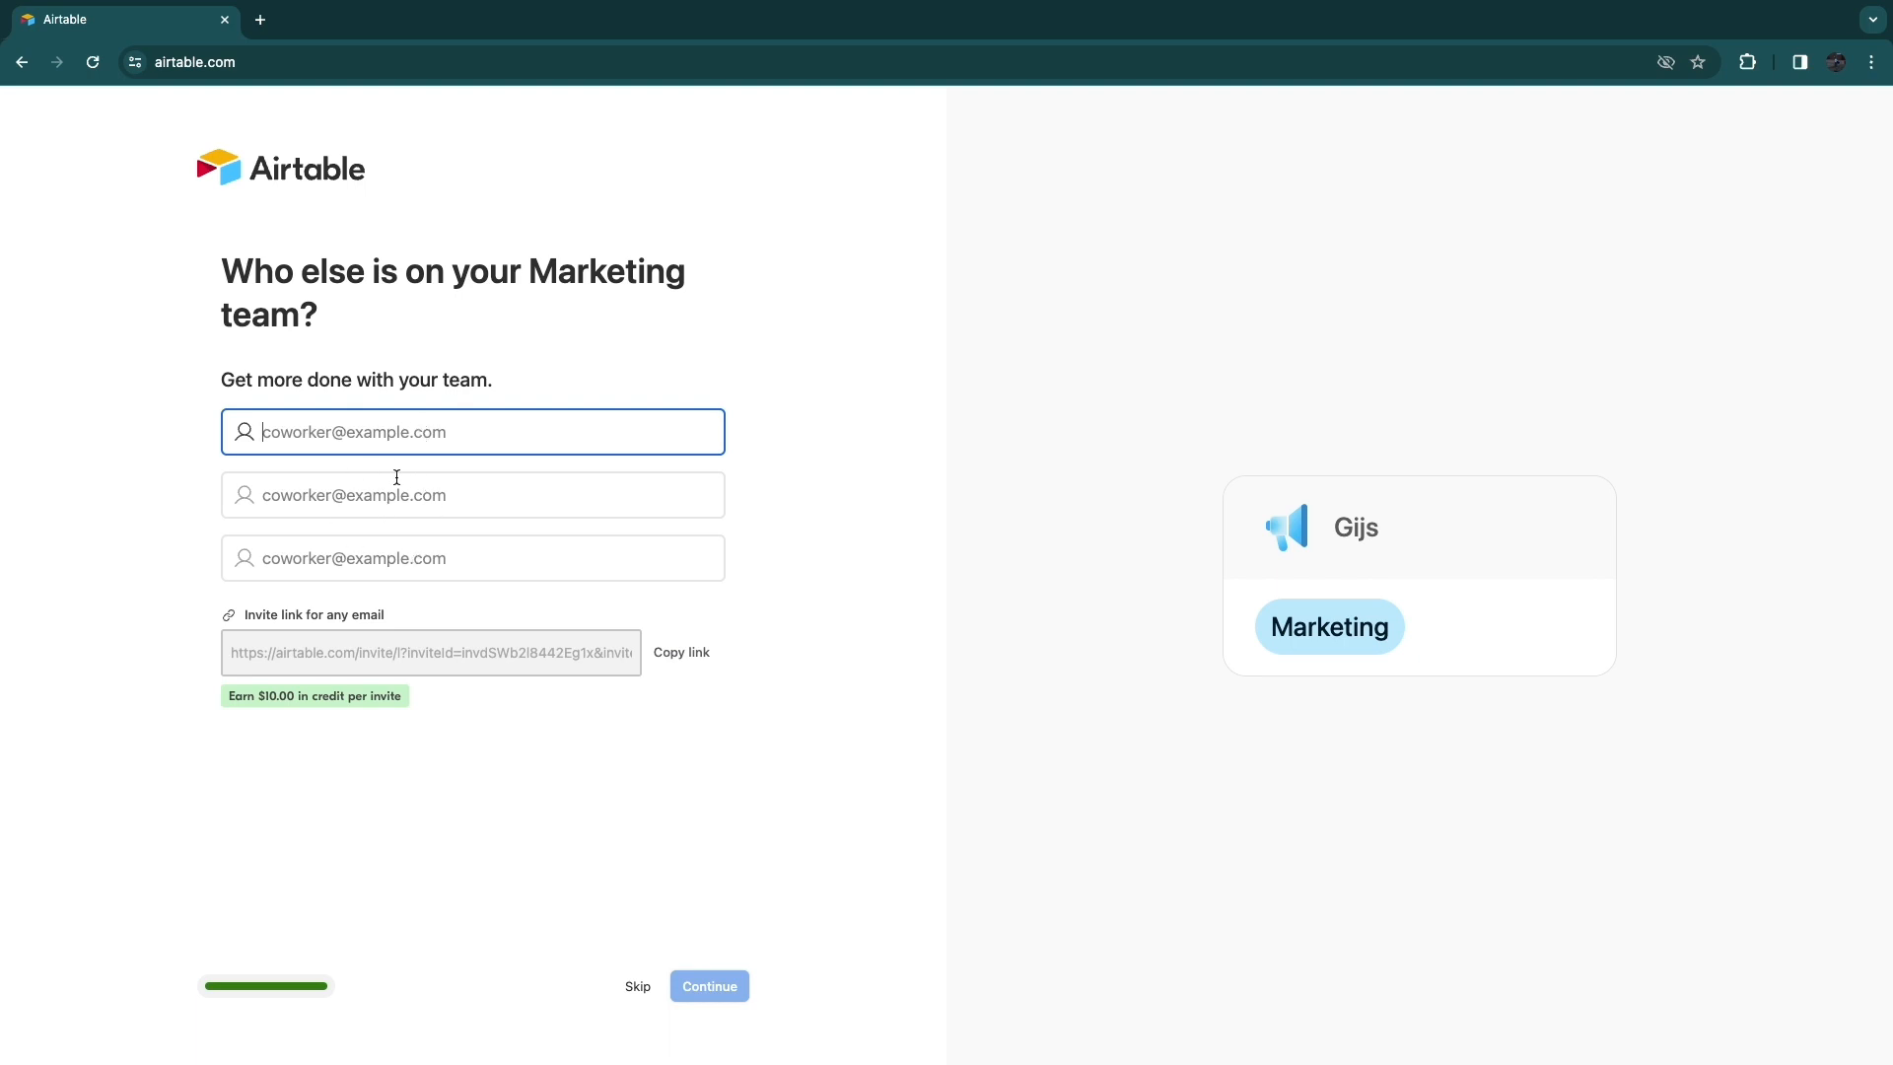
click(638, 986)
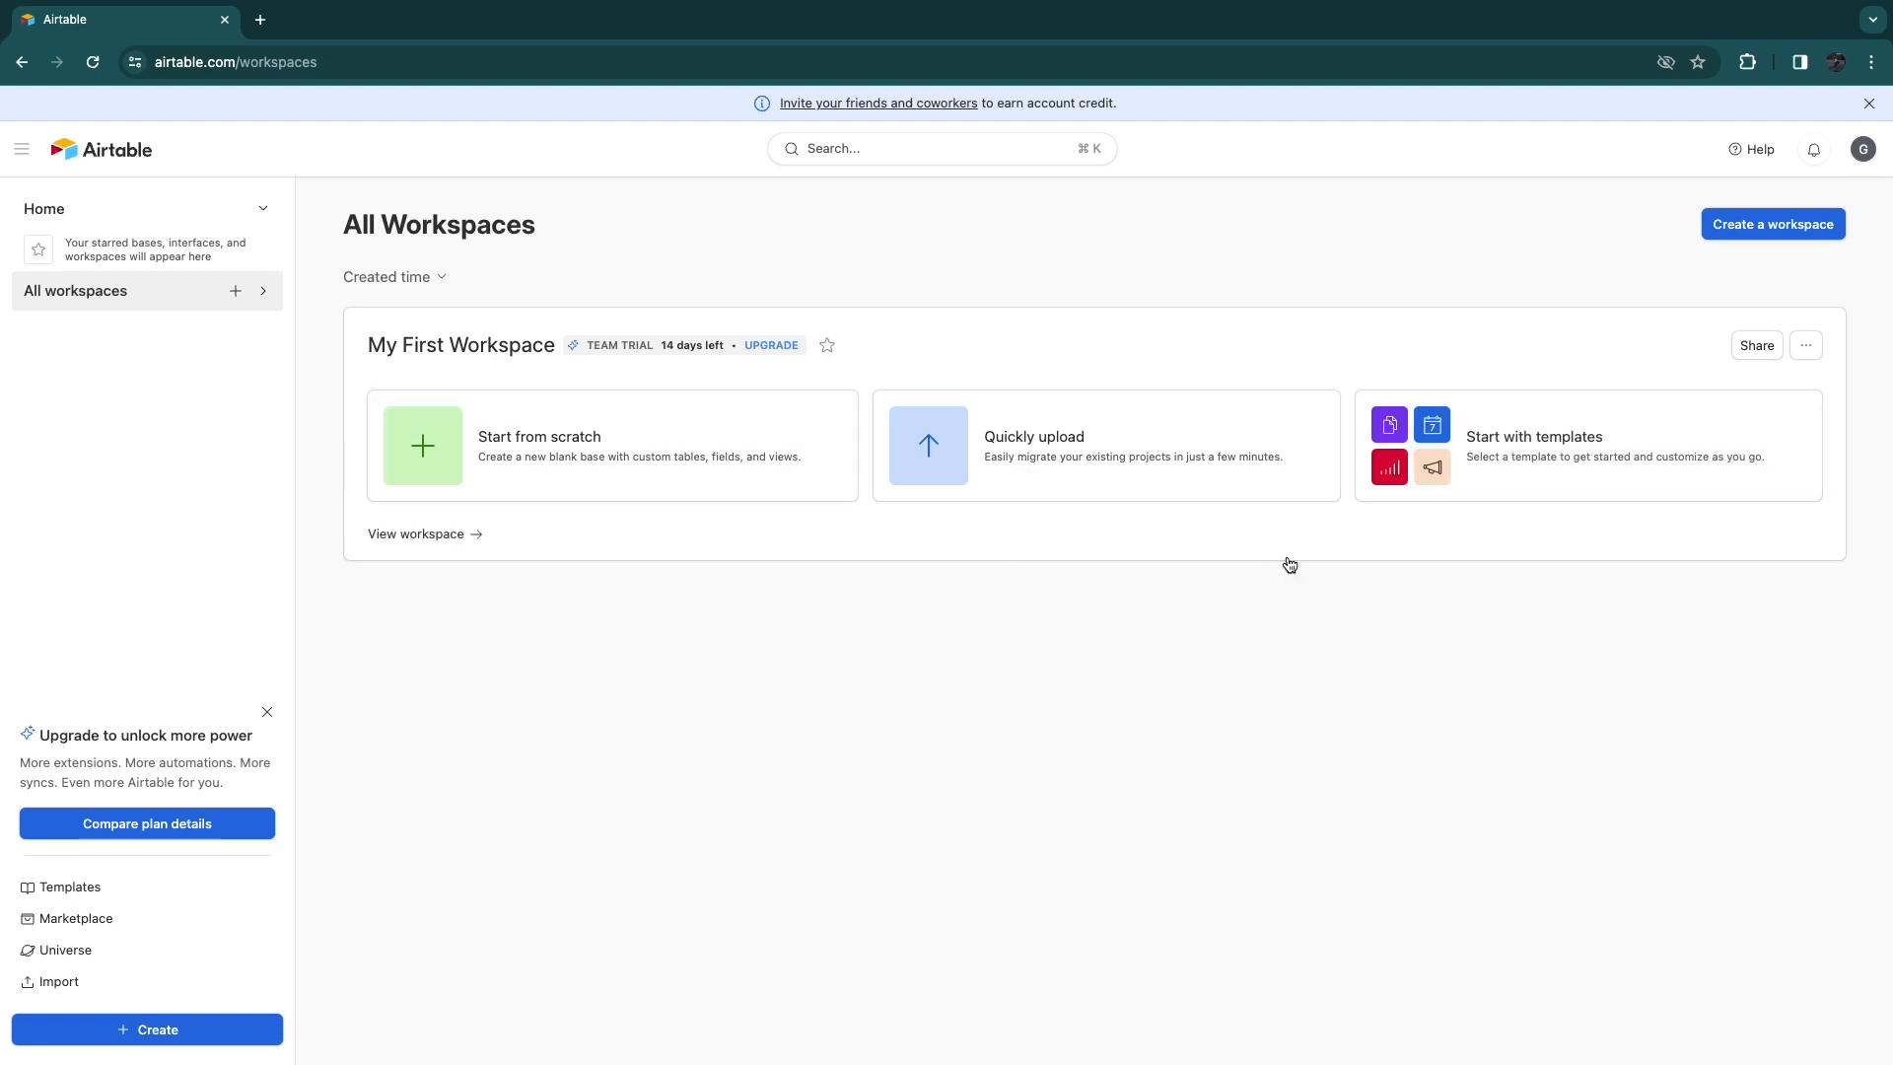
Browse the popular templates and create a base from the Marketing Campaigns template.
click(1574, 460)
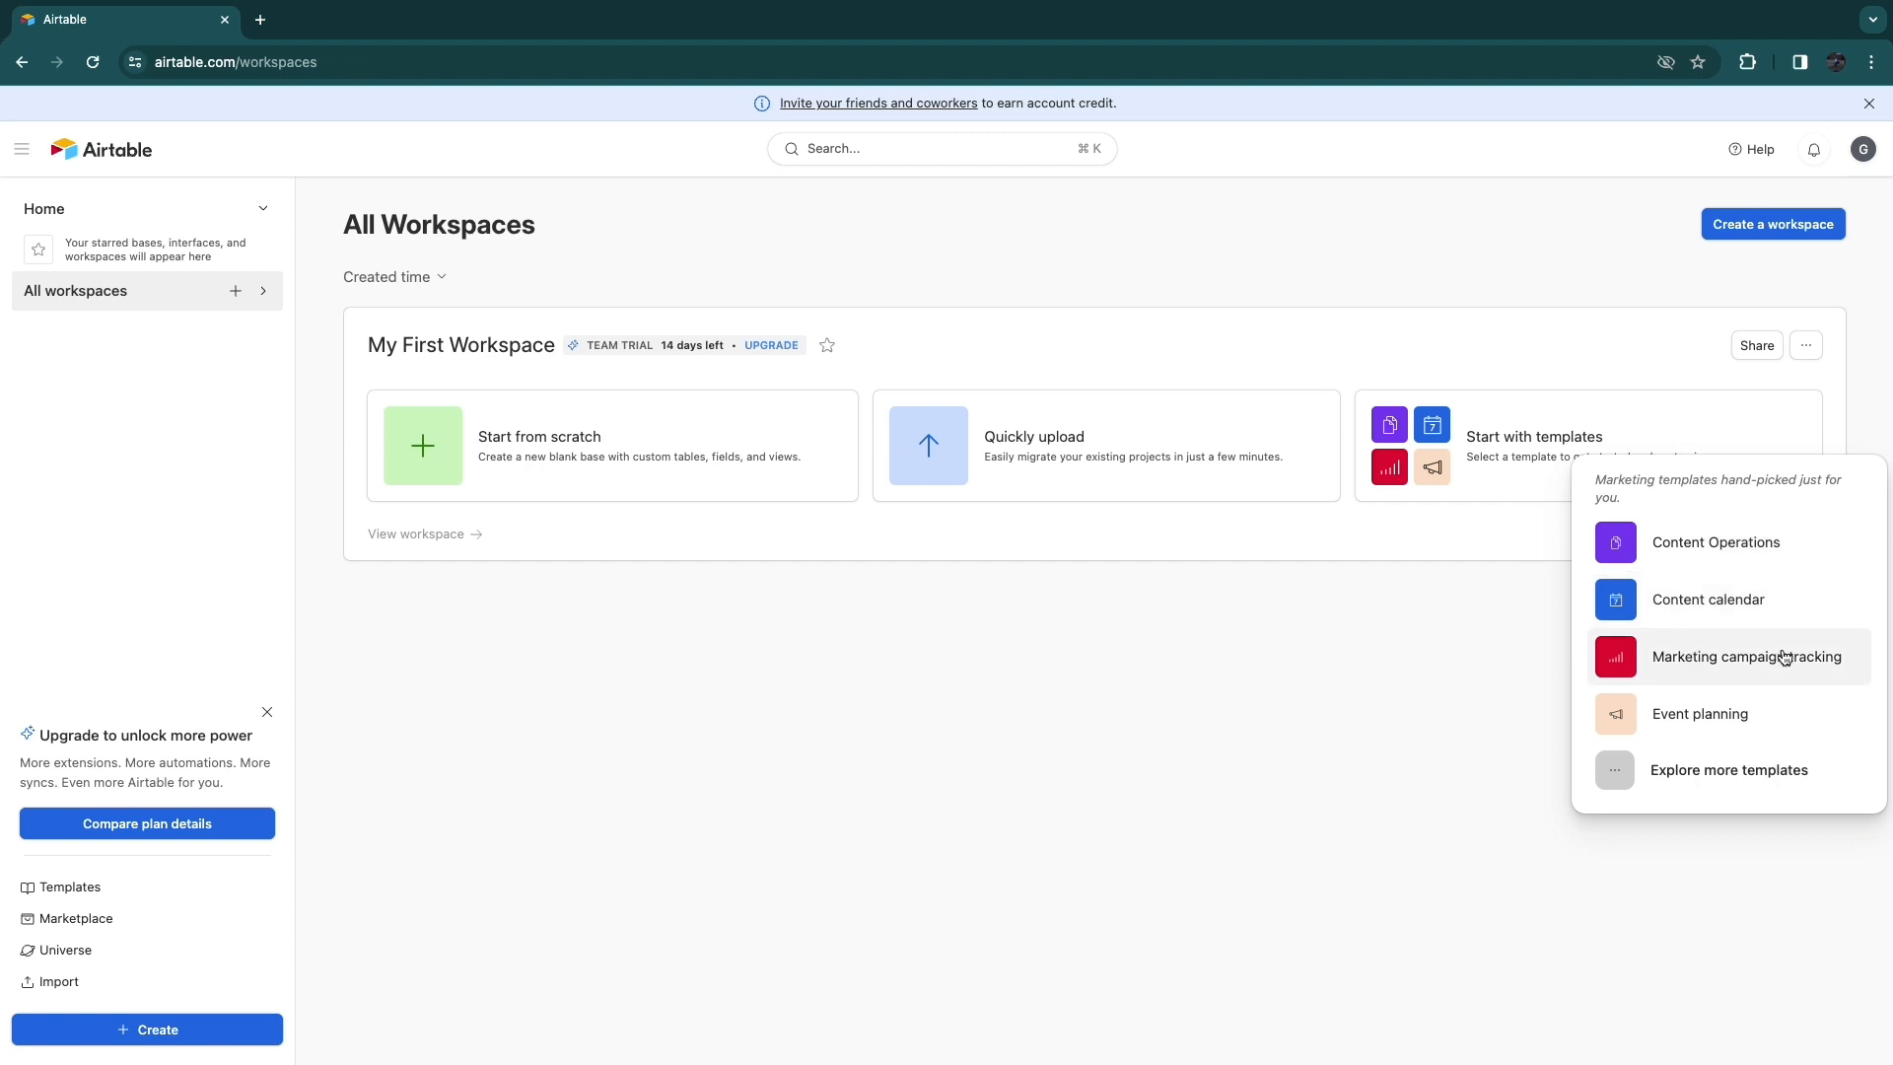
click(1711, 773)
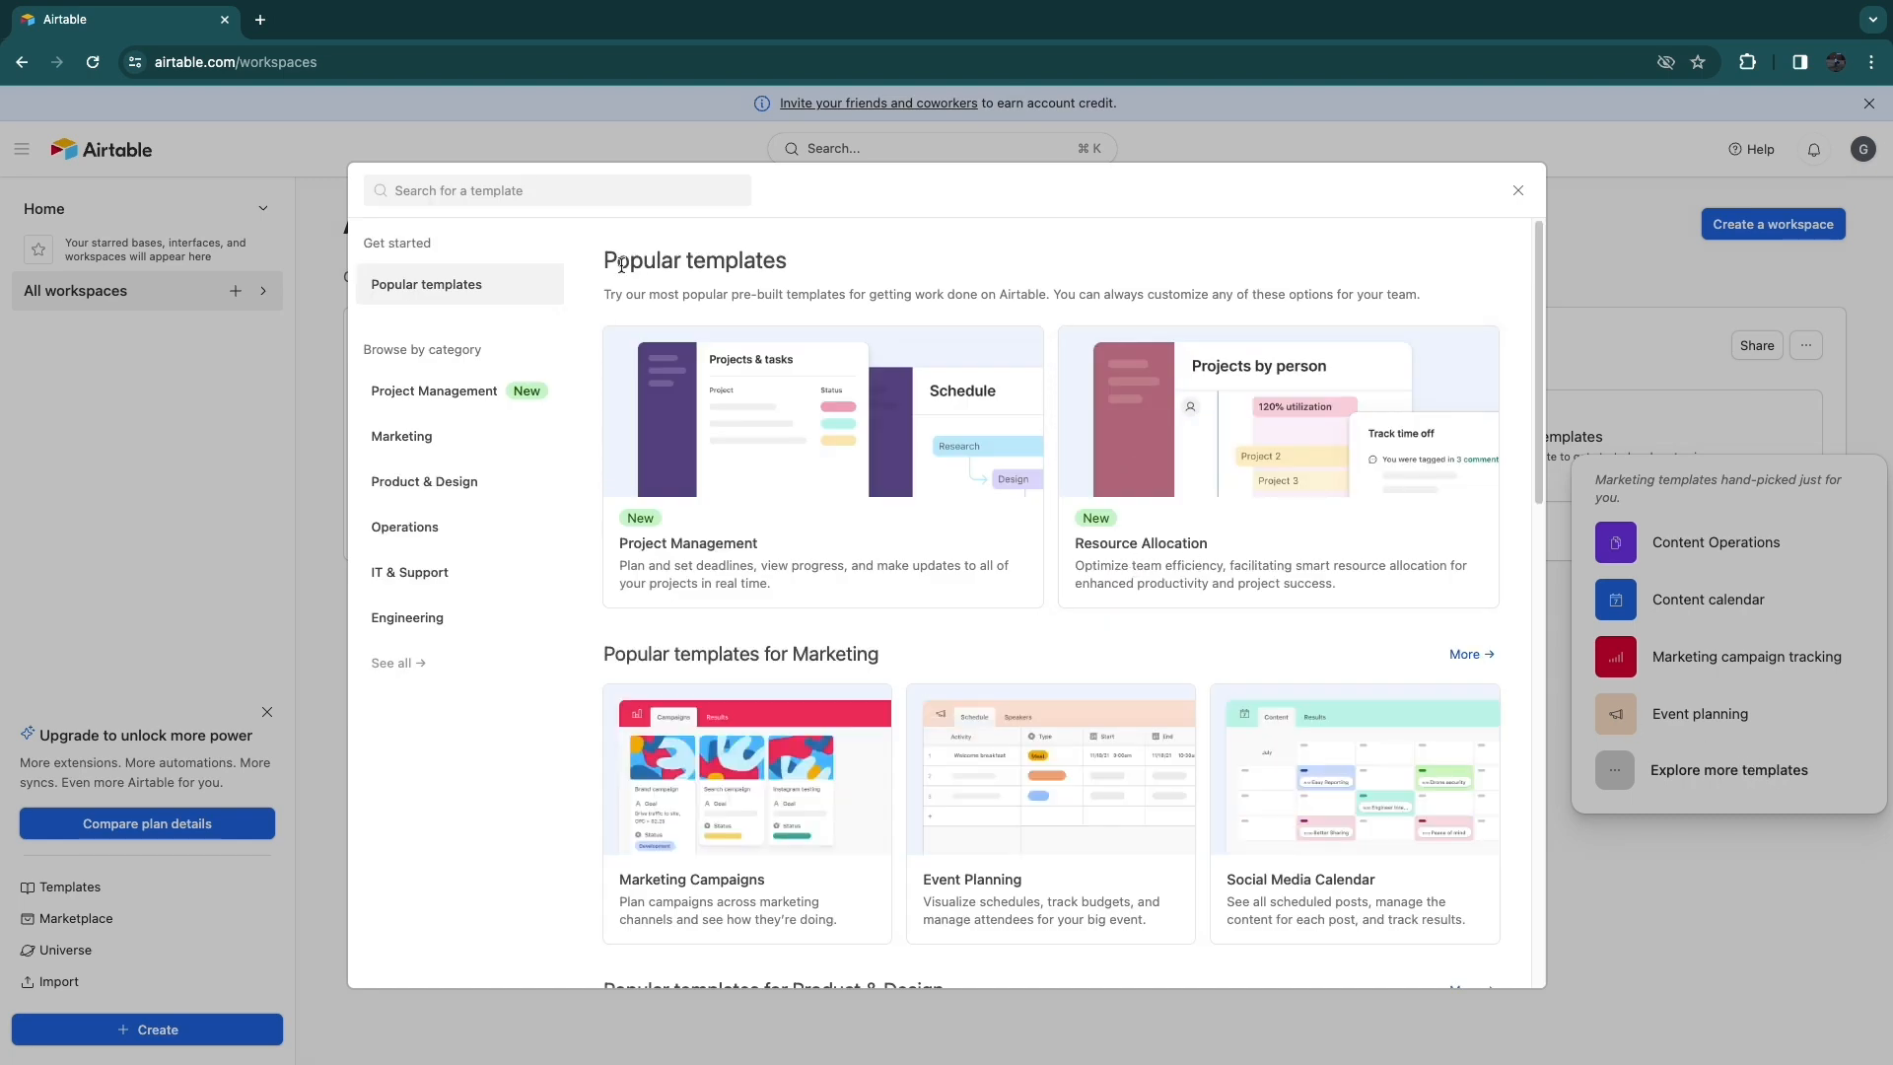
scroll(631, 552, down, 1)
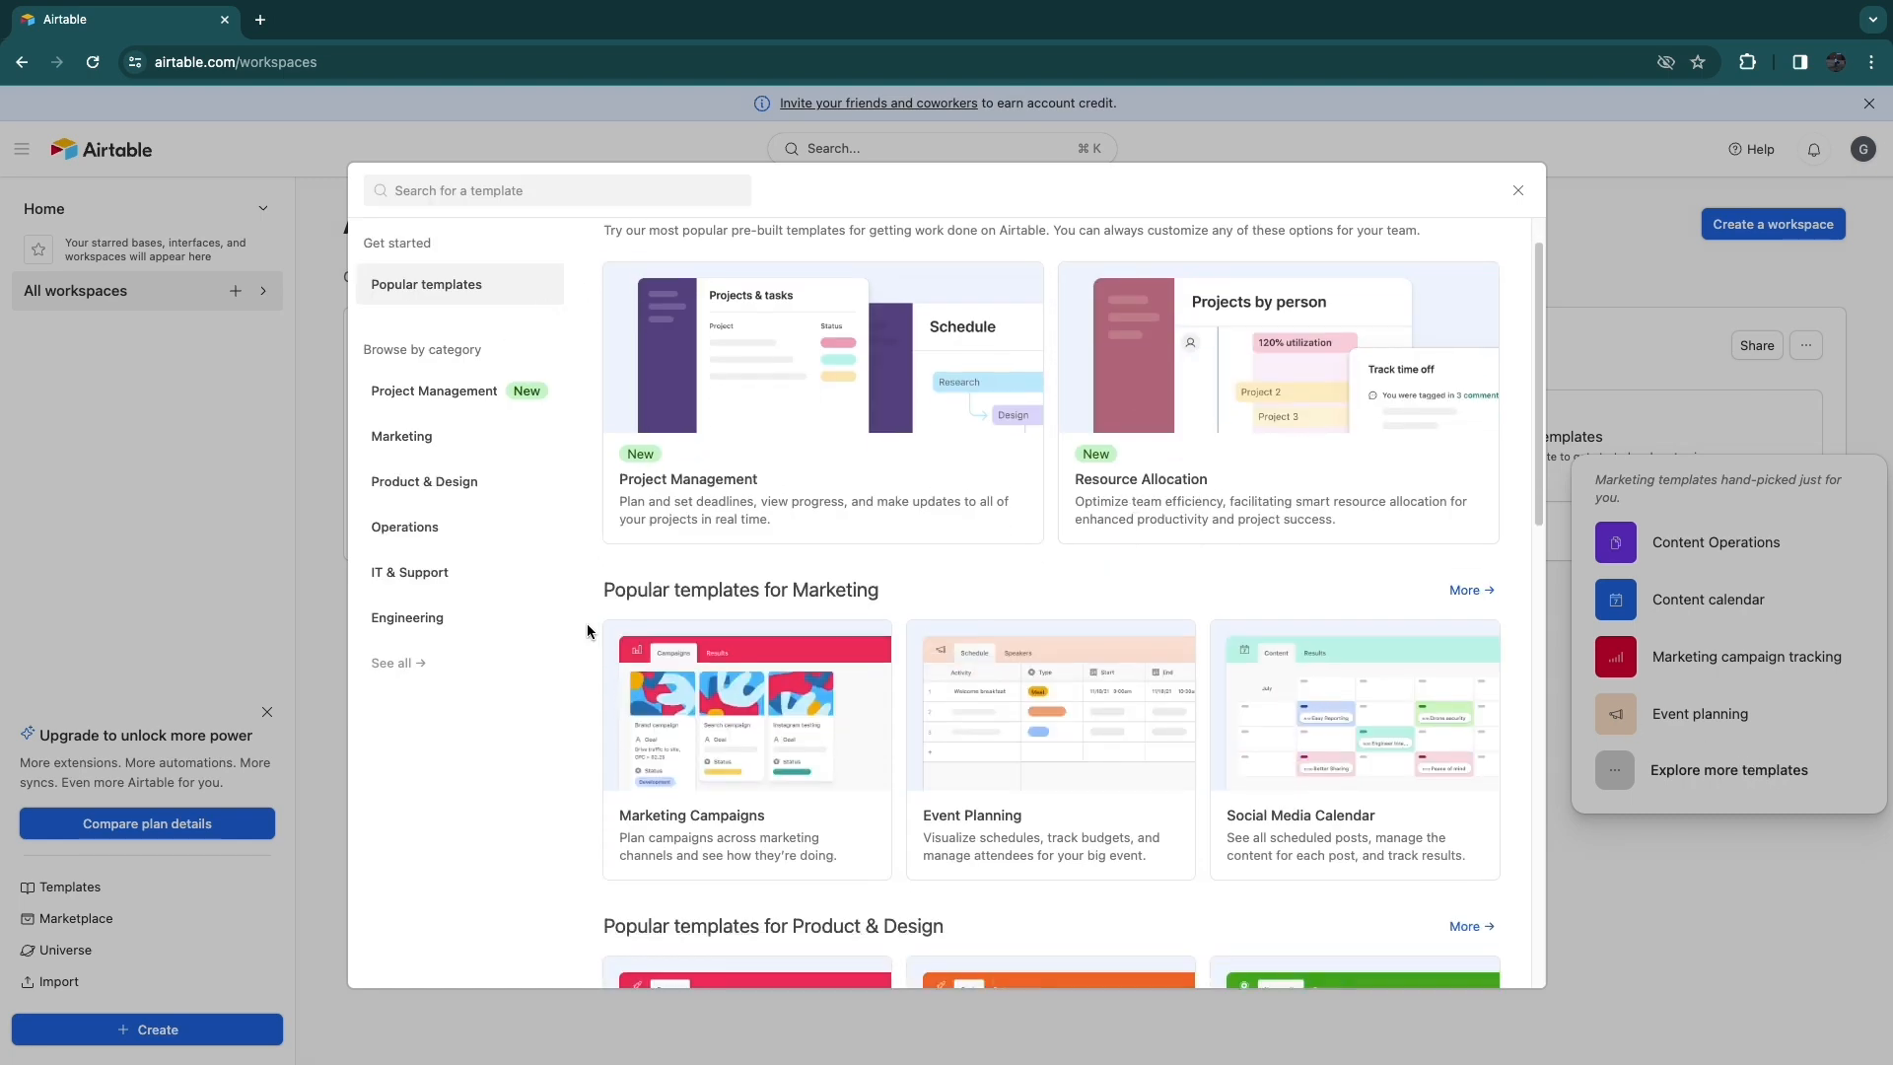
scroll(838, 572, down, 3)
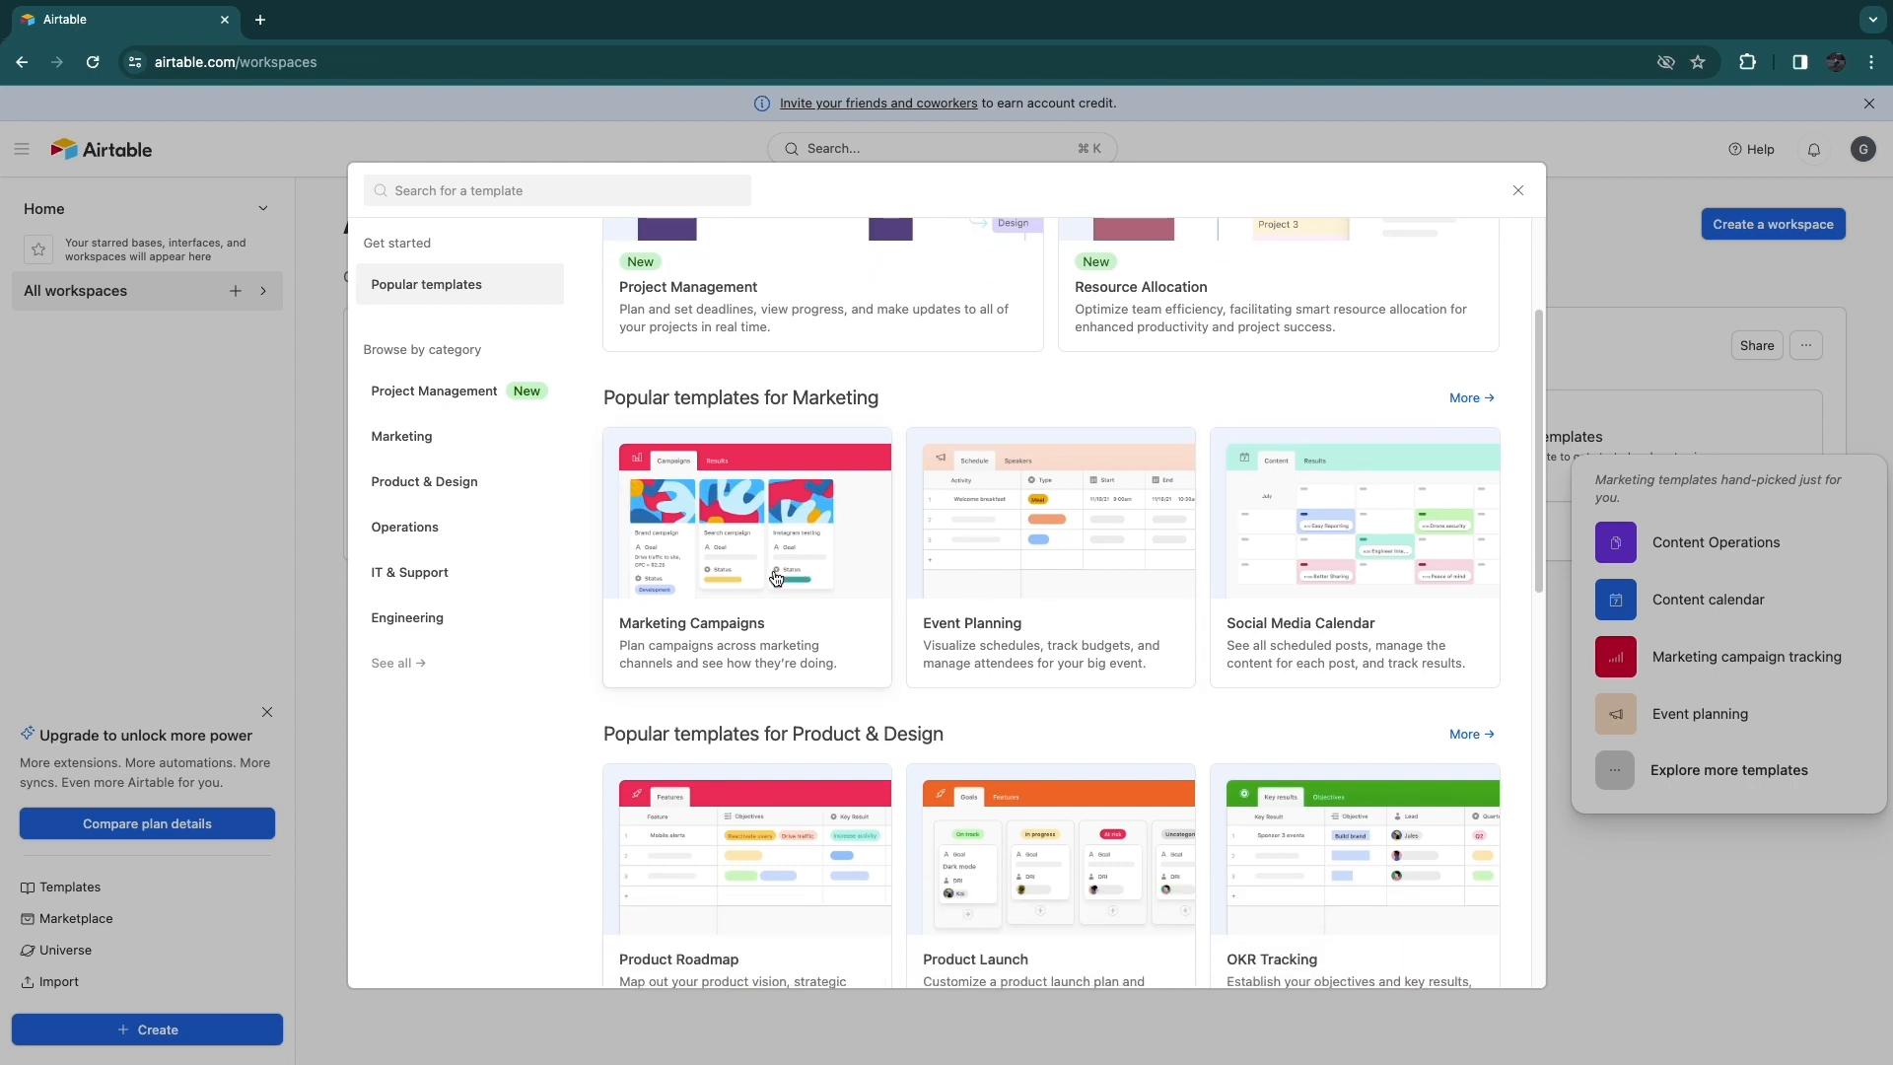
click(776, 579)
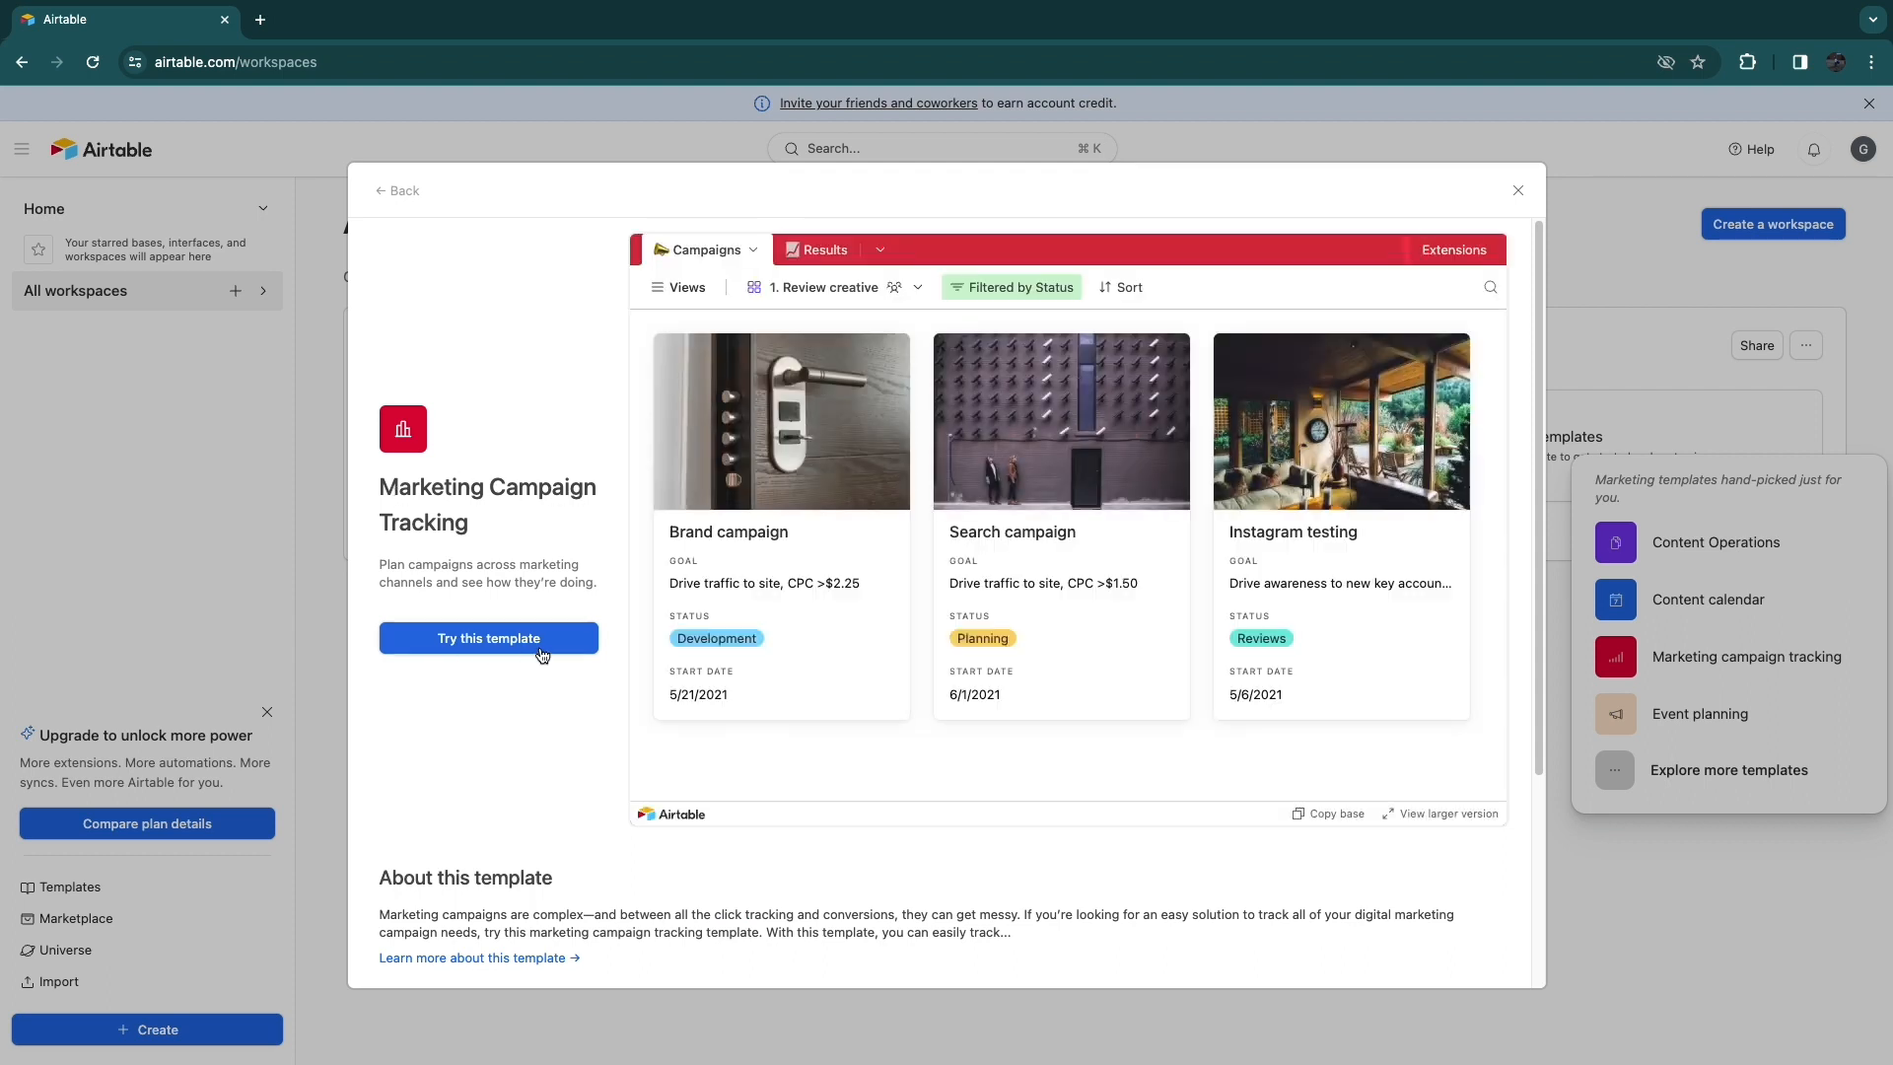
click(457, 634)
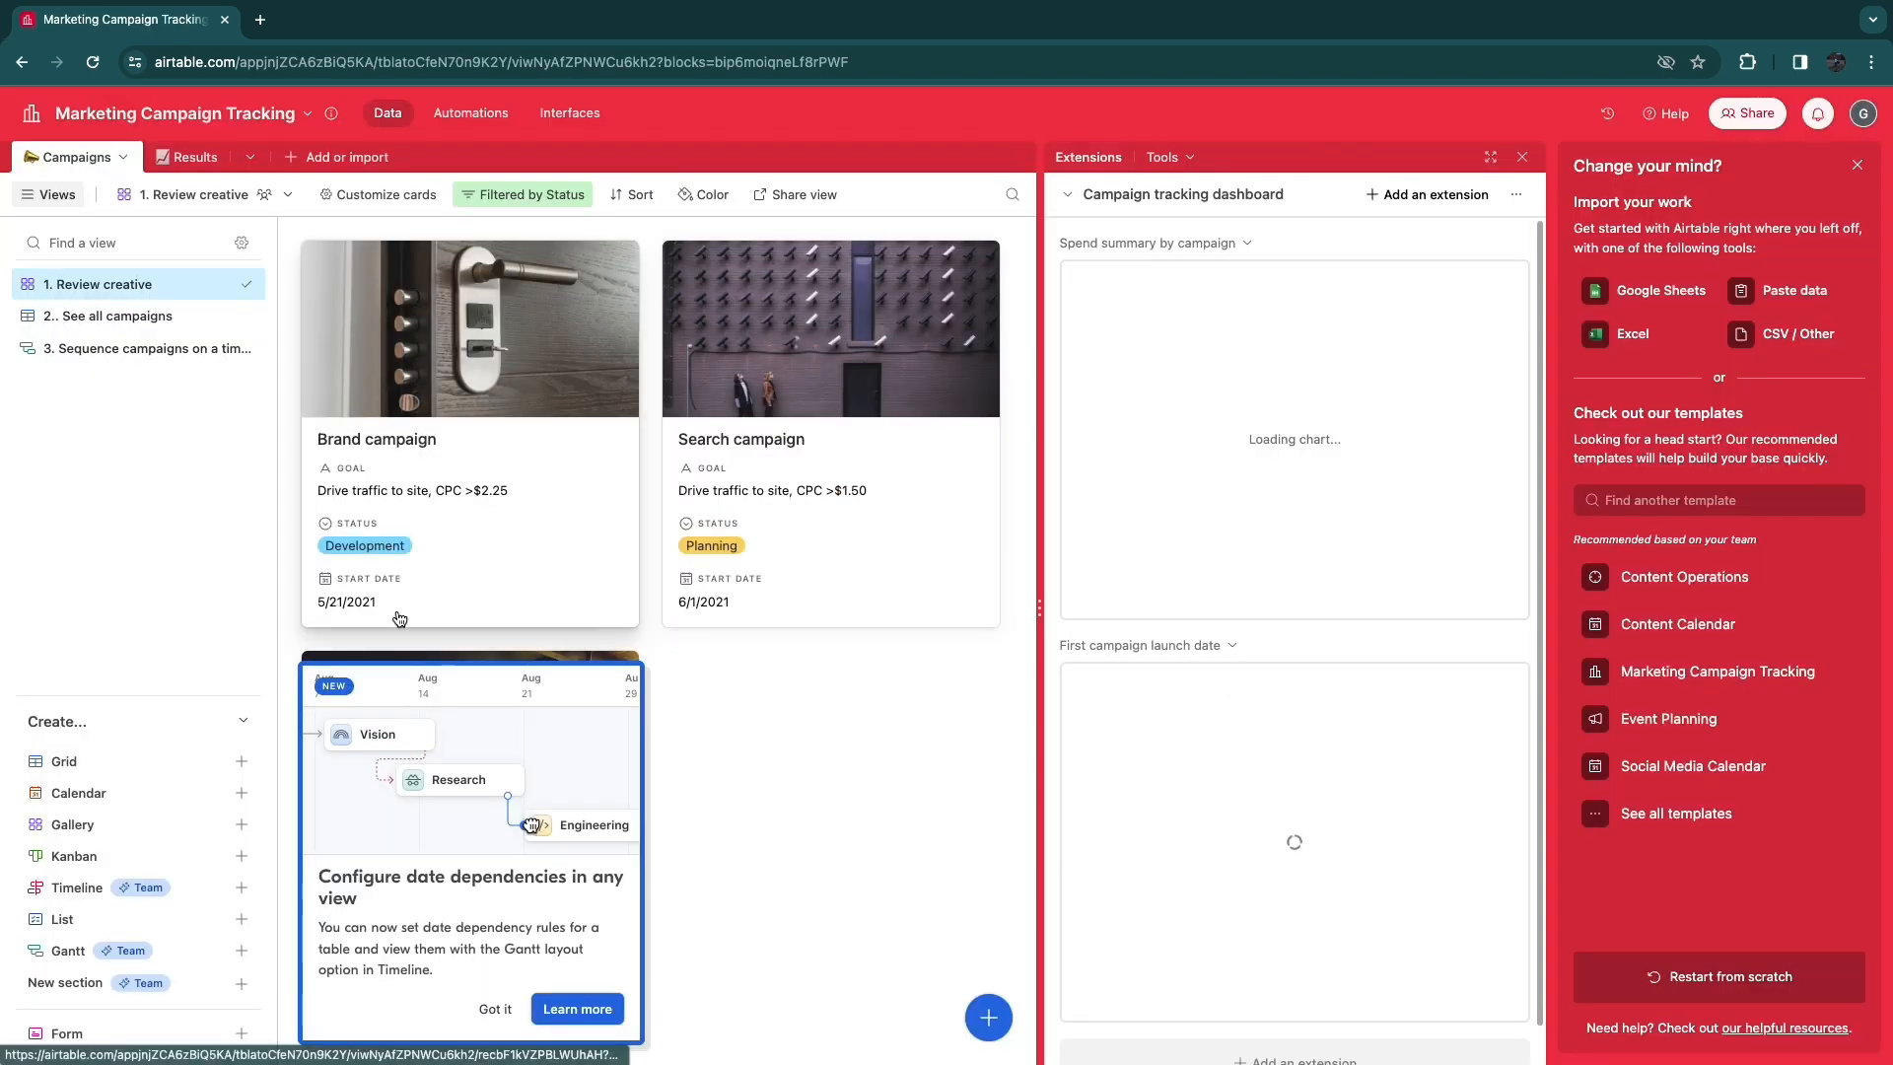
Dismiss the import and template suggestions, the template introduction and the date dependencies announcement.
click(1858, 165)
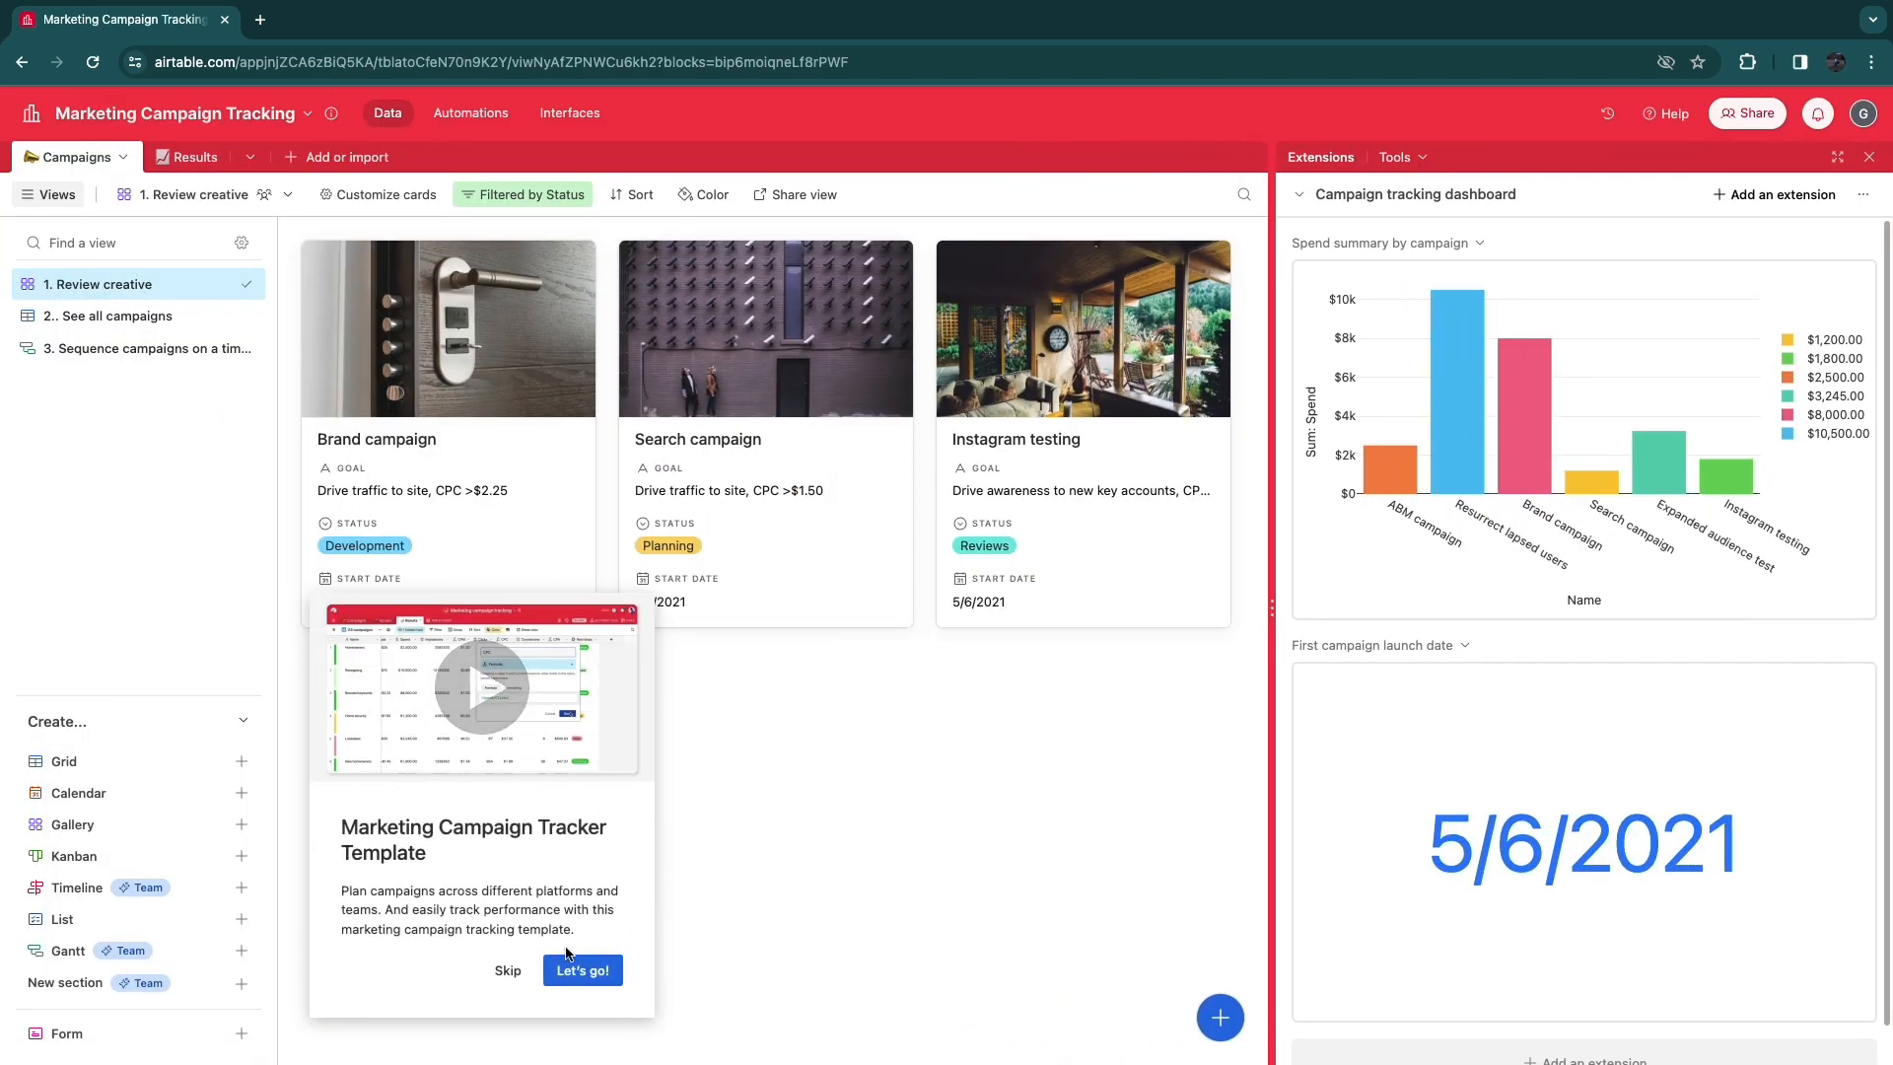
click(508, 970)
click(496, 1003)
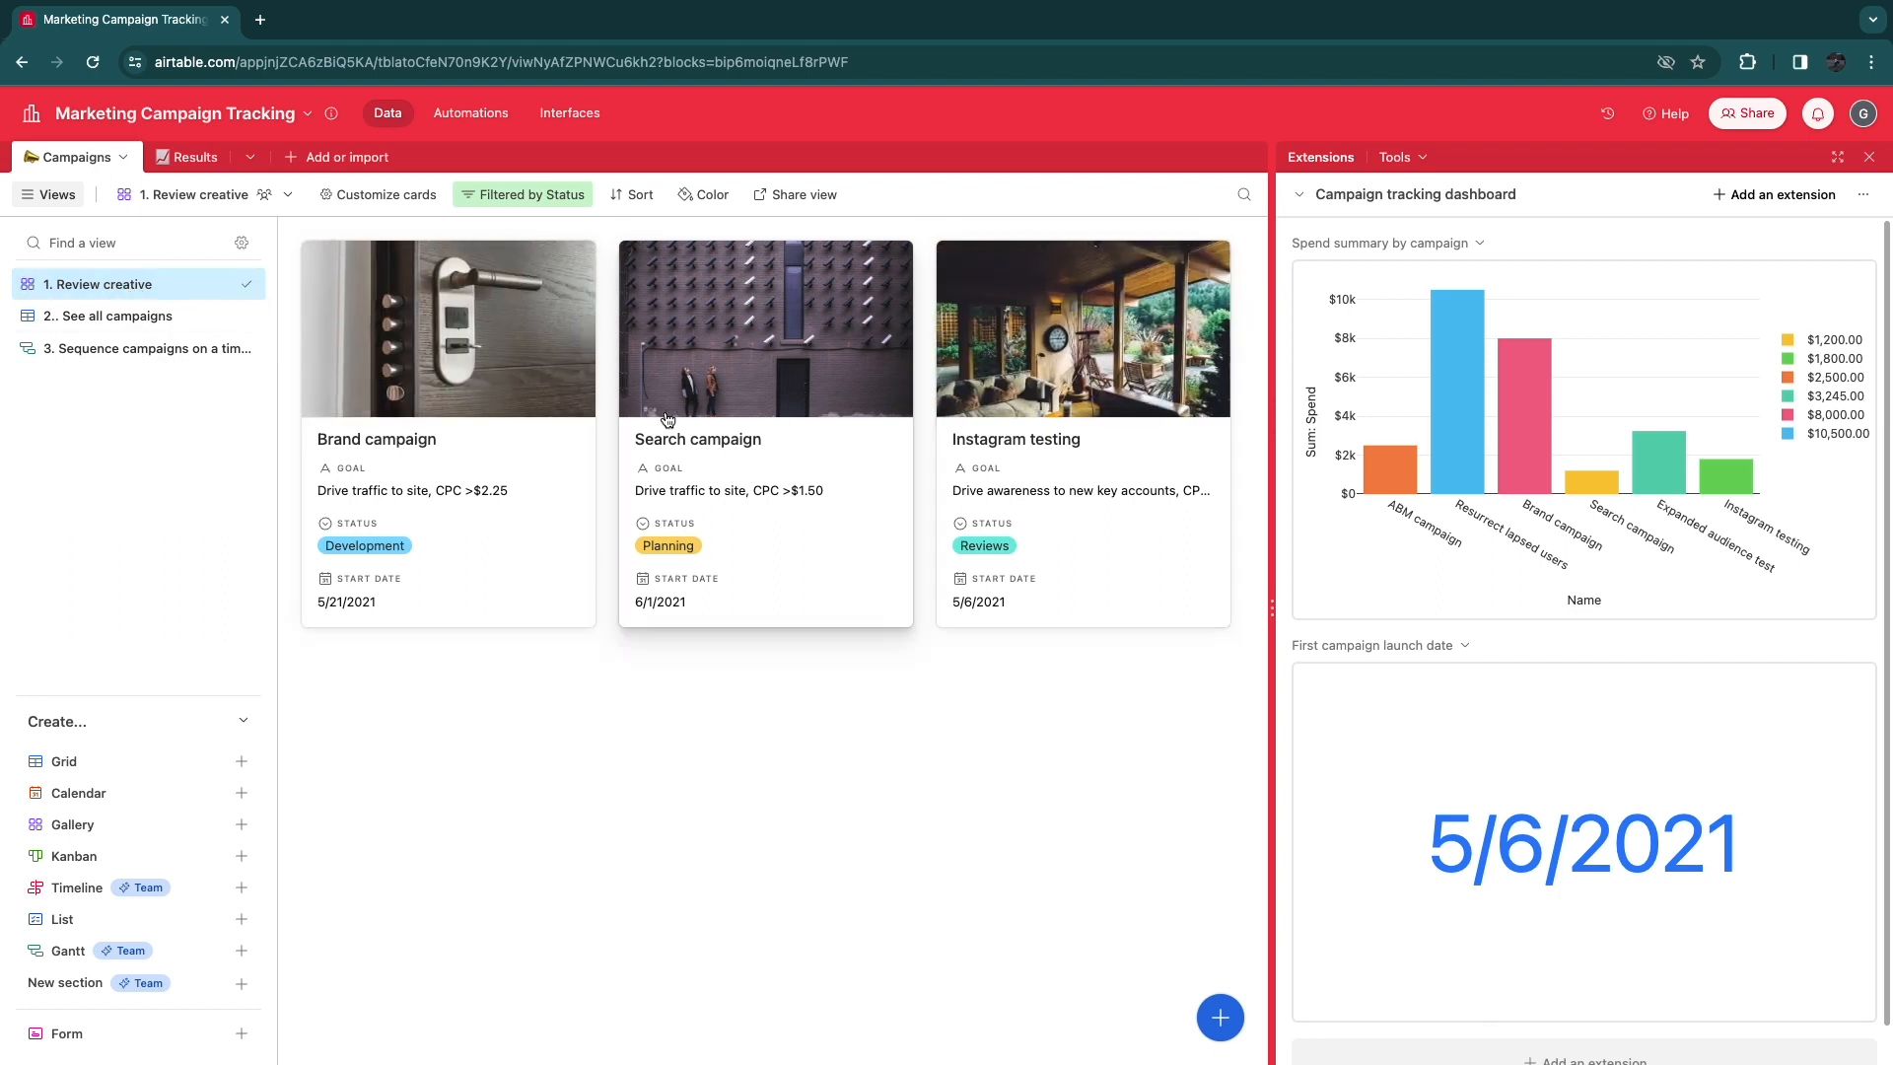
Look through the Campaigns table's "See all campaigns" grid and its campaign timeline view.
click(117, 322)
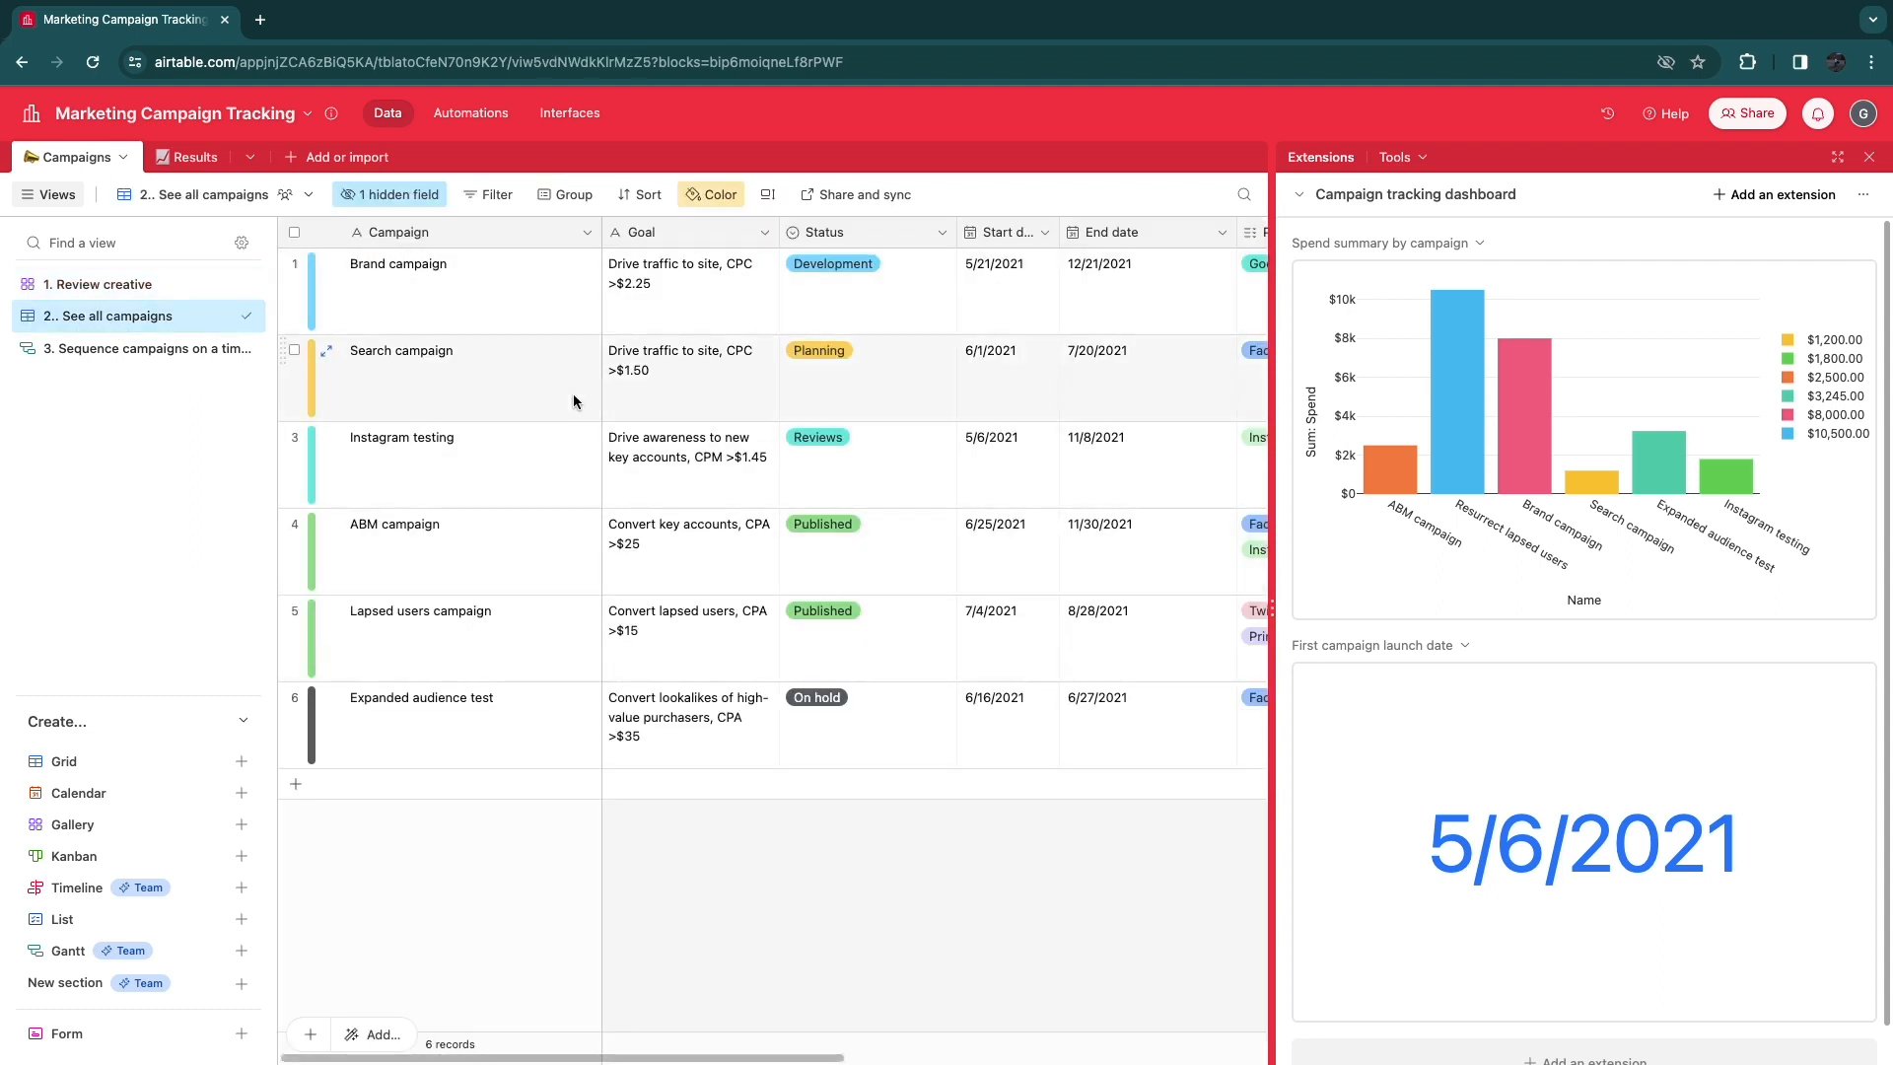
click(164, 355)
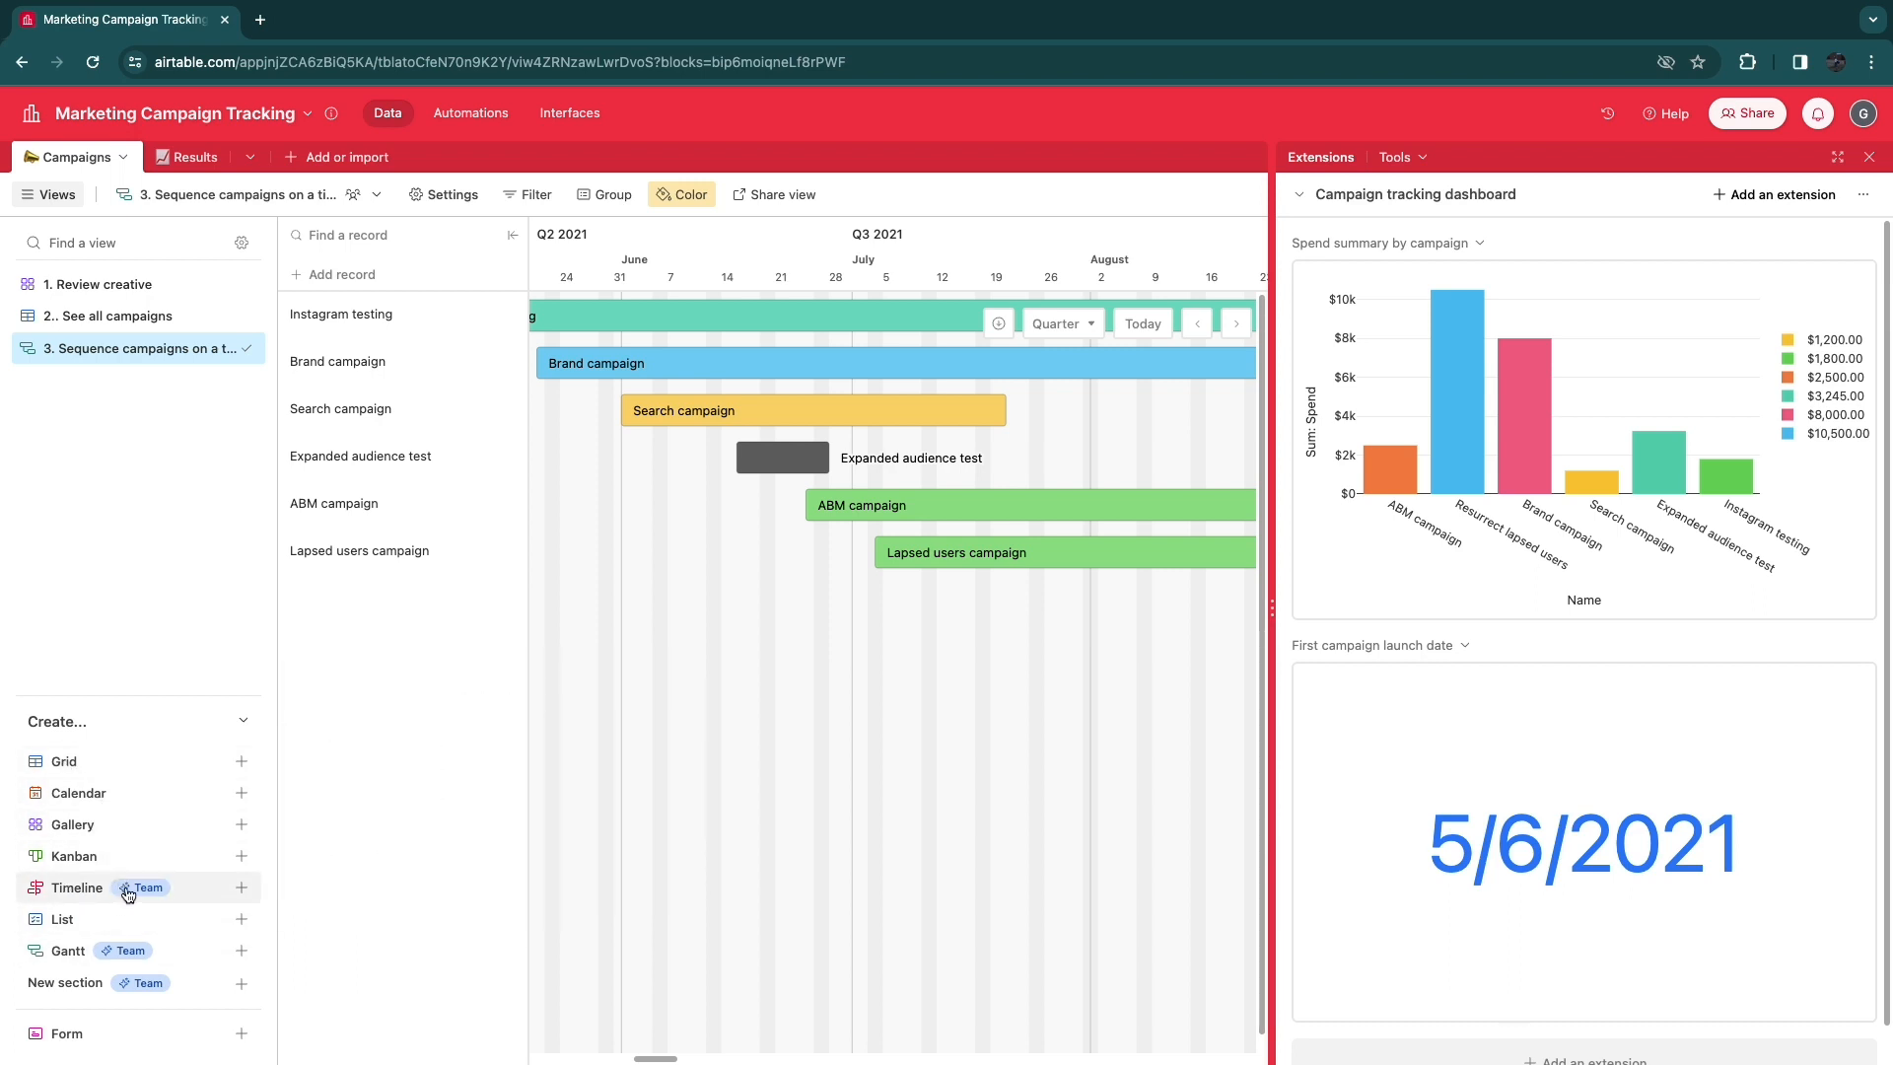
Create a collaborative List view for the Campaigns table, keeping the suggested name.
mouse_move(79, 893)
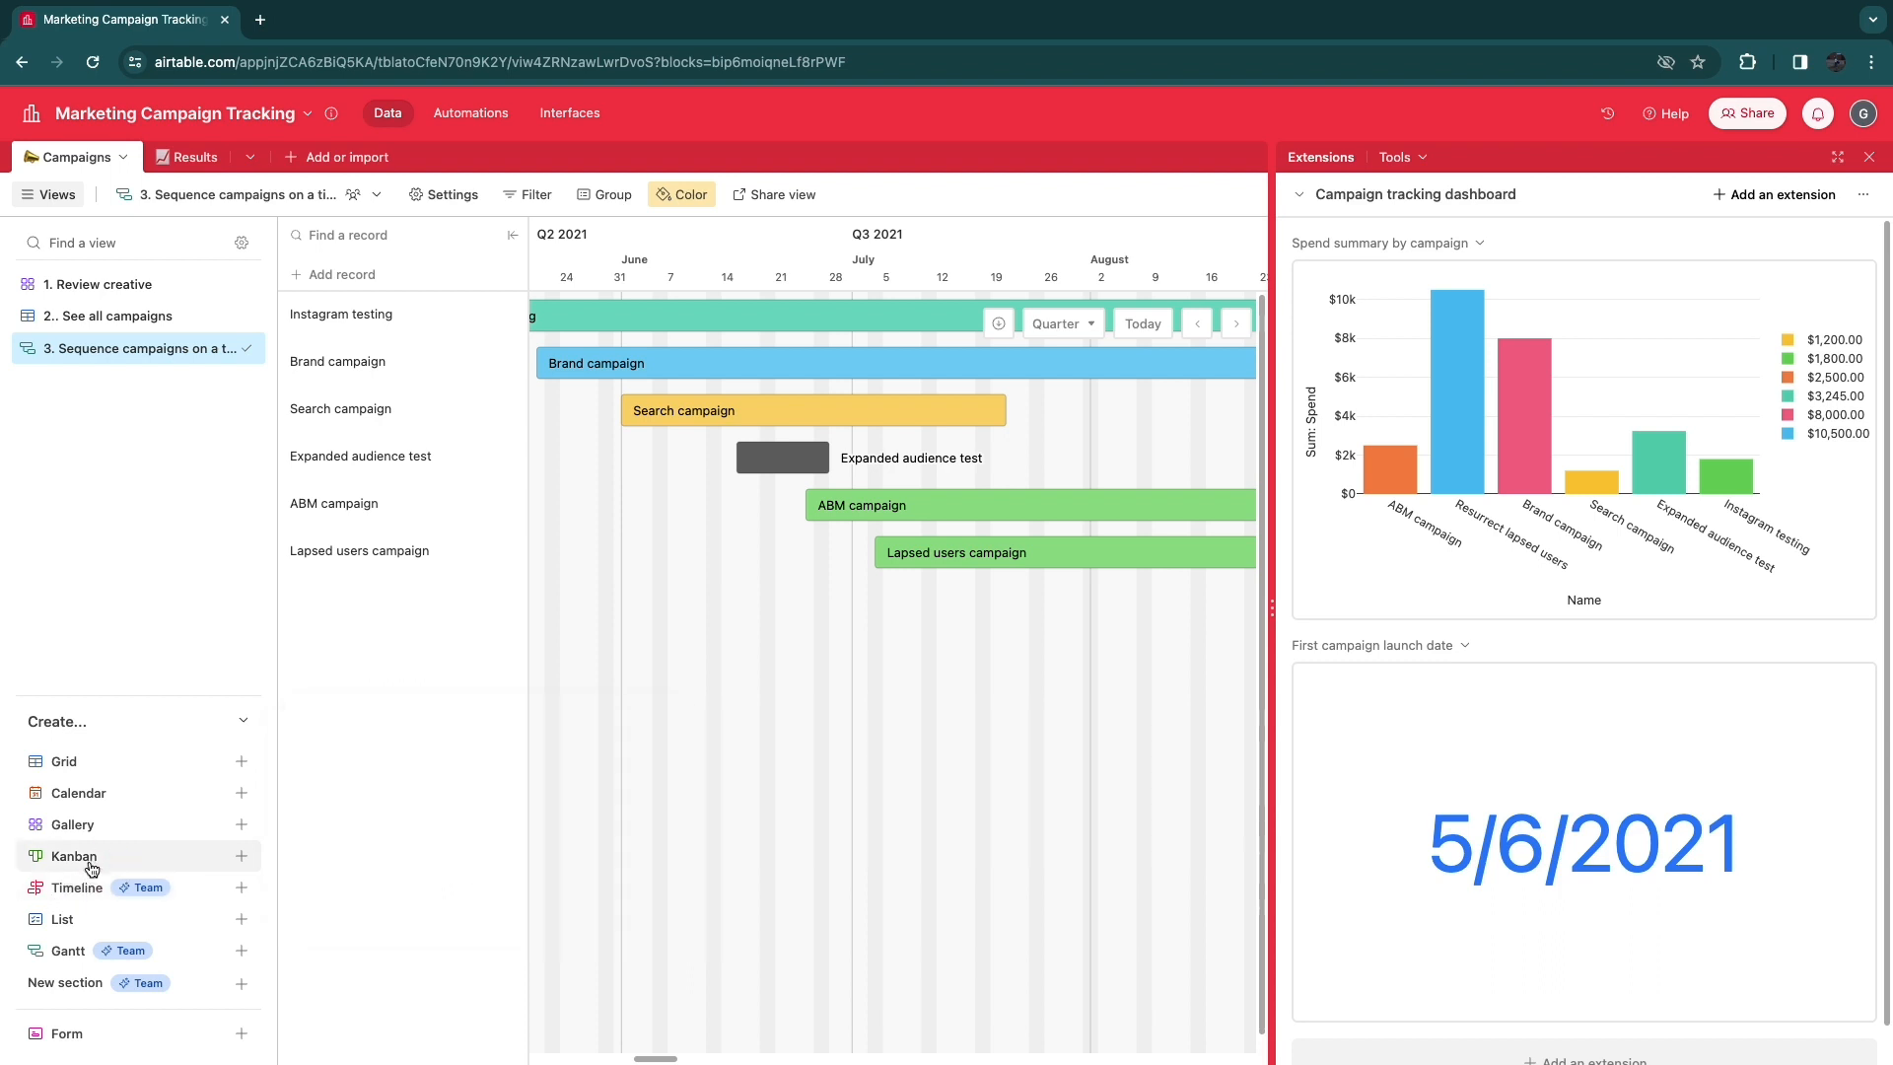
click(98, 919)
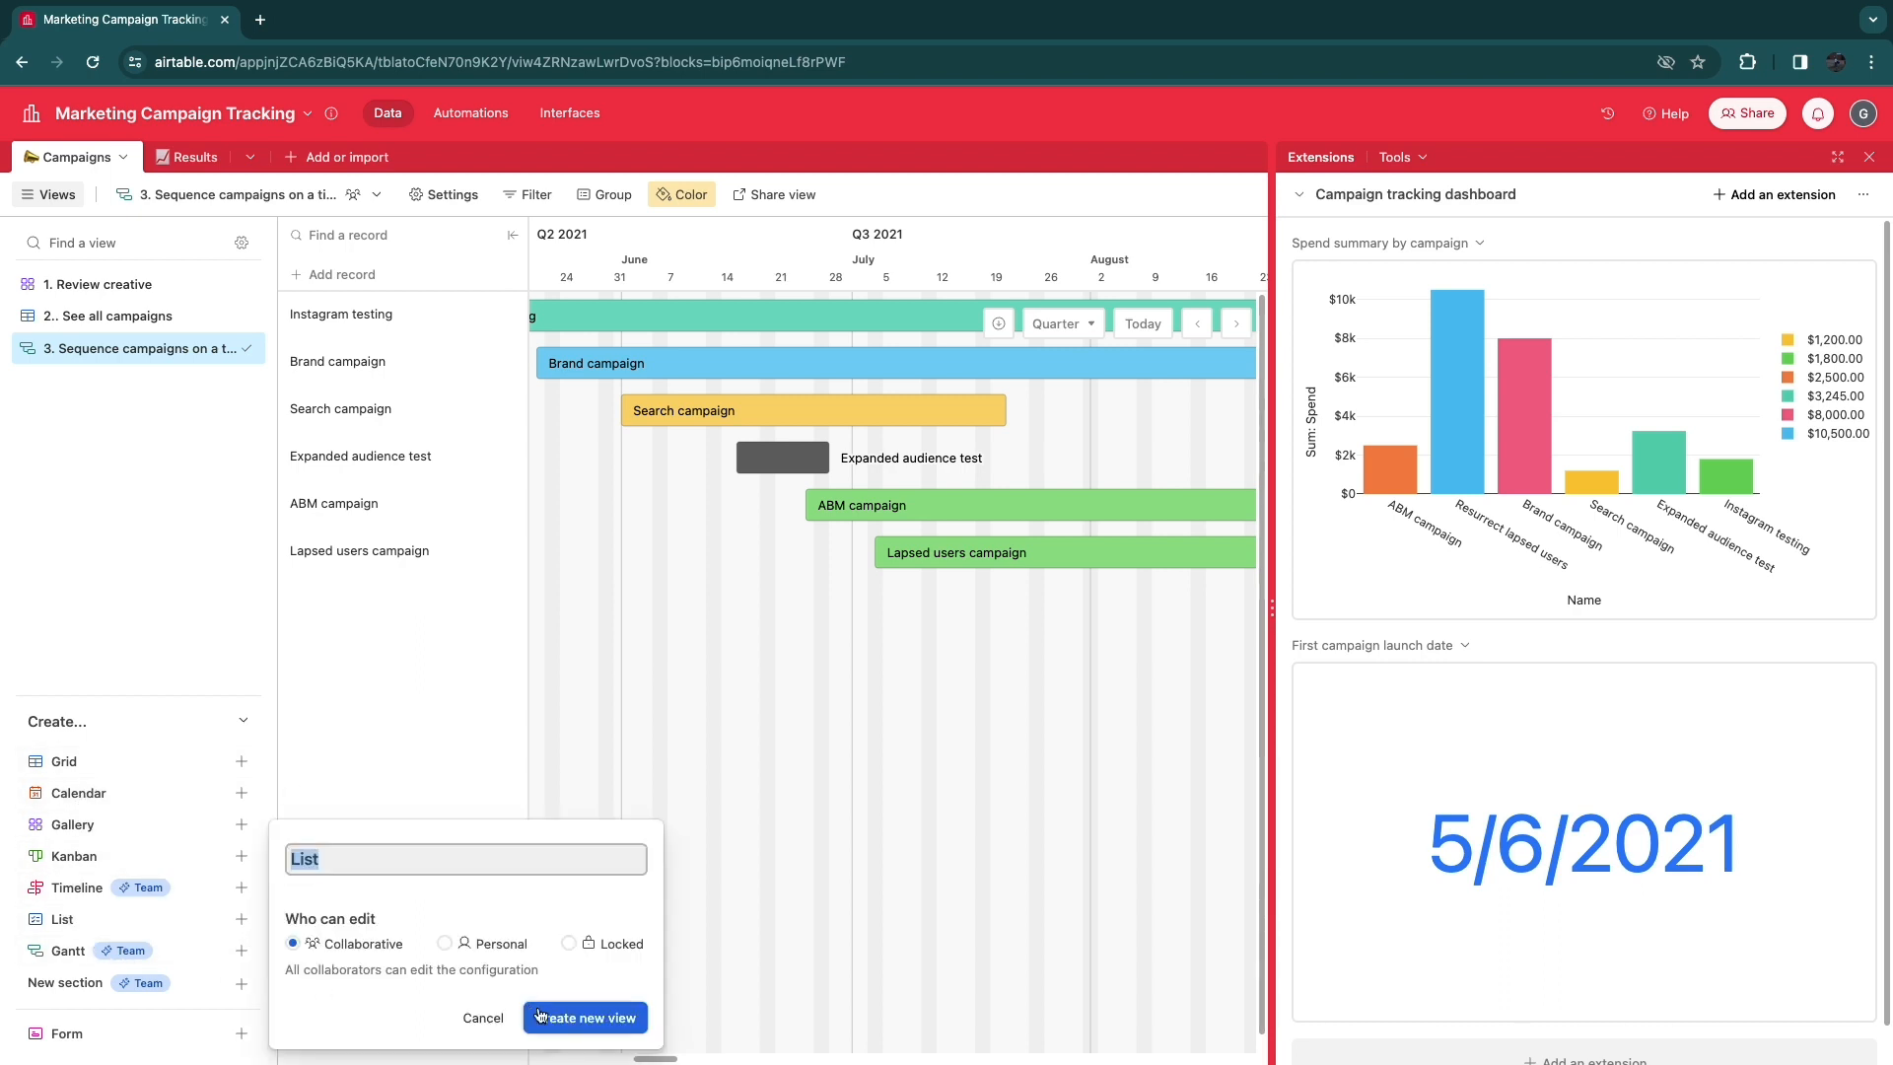
click(569, 1019)
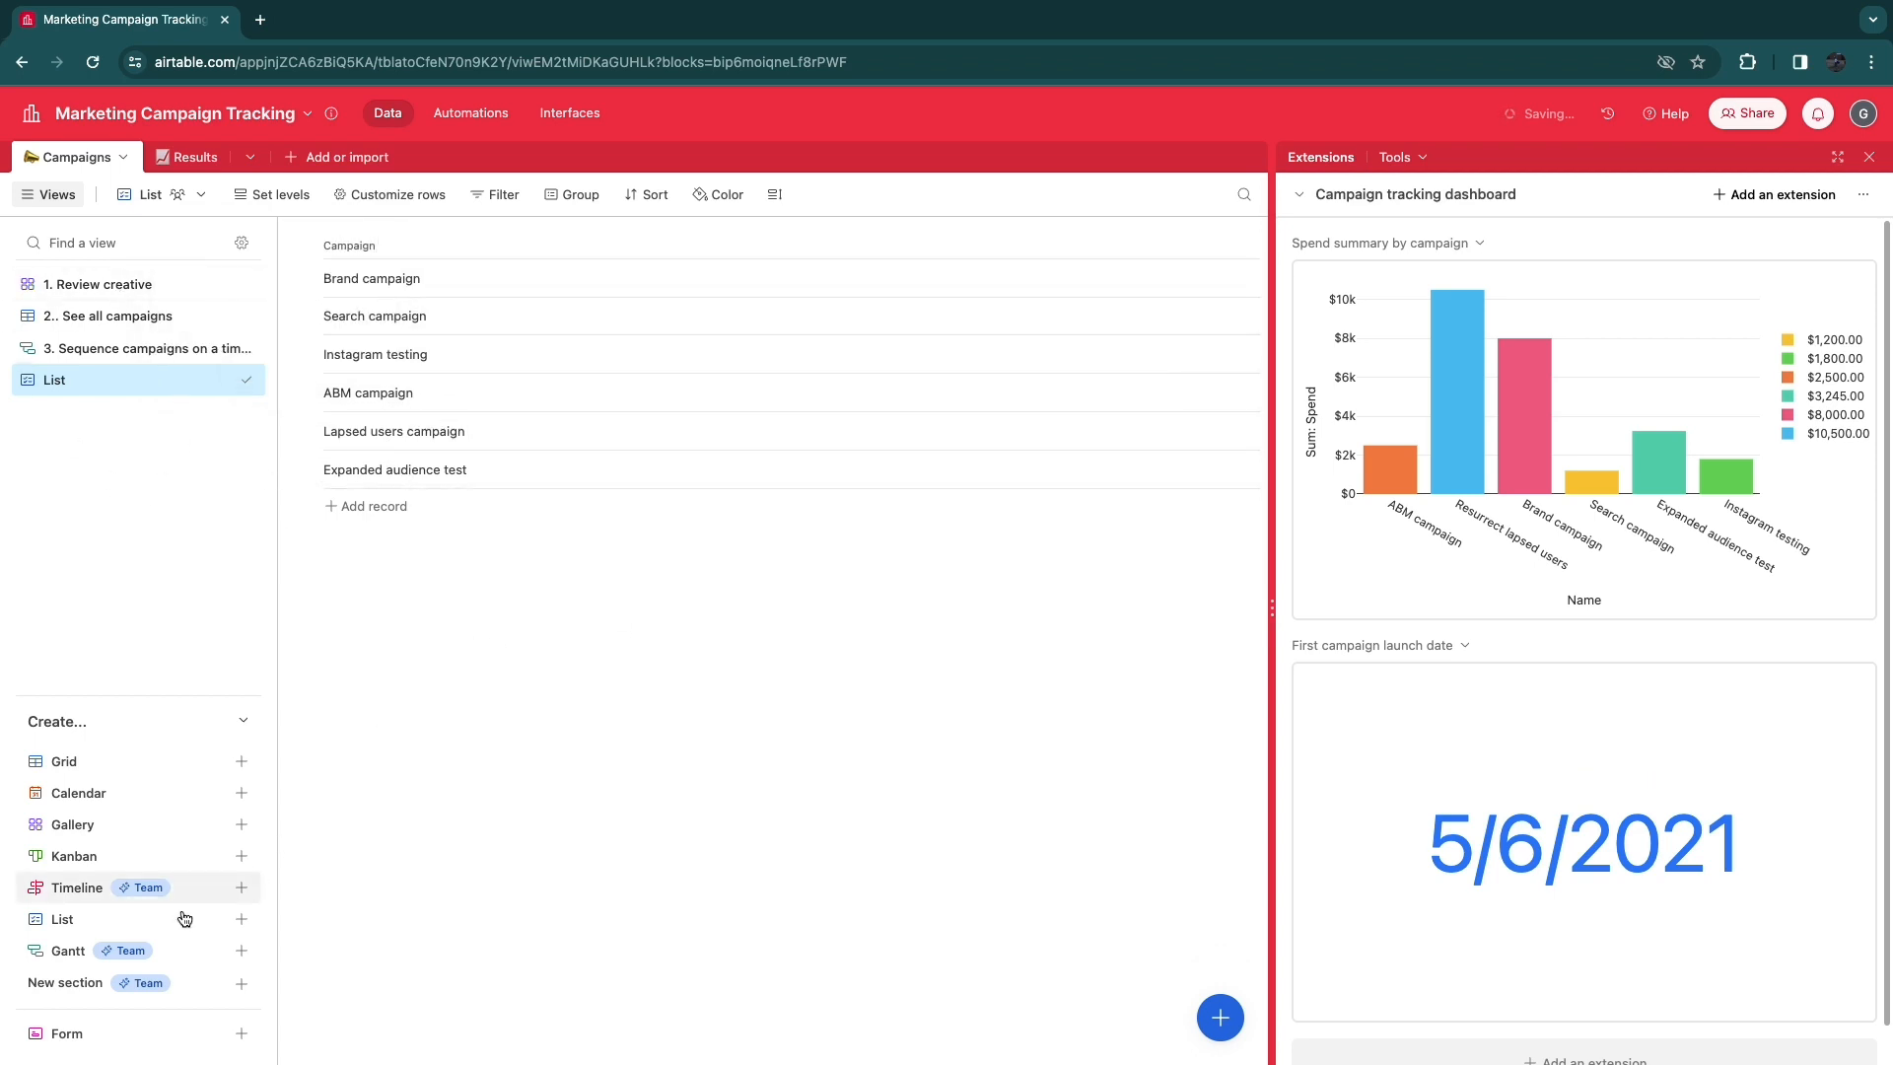
Create a collaborative Calendar view for the Campaigns table, placing records by the Start date field.
click(118, 801)
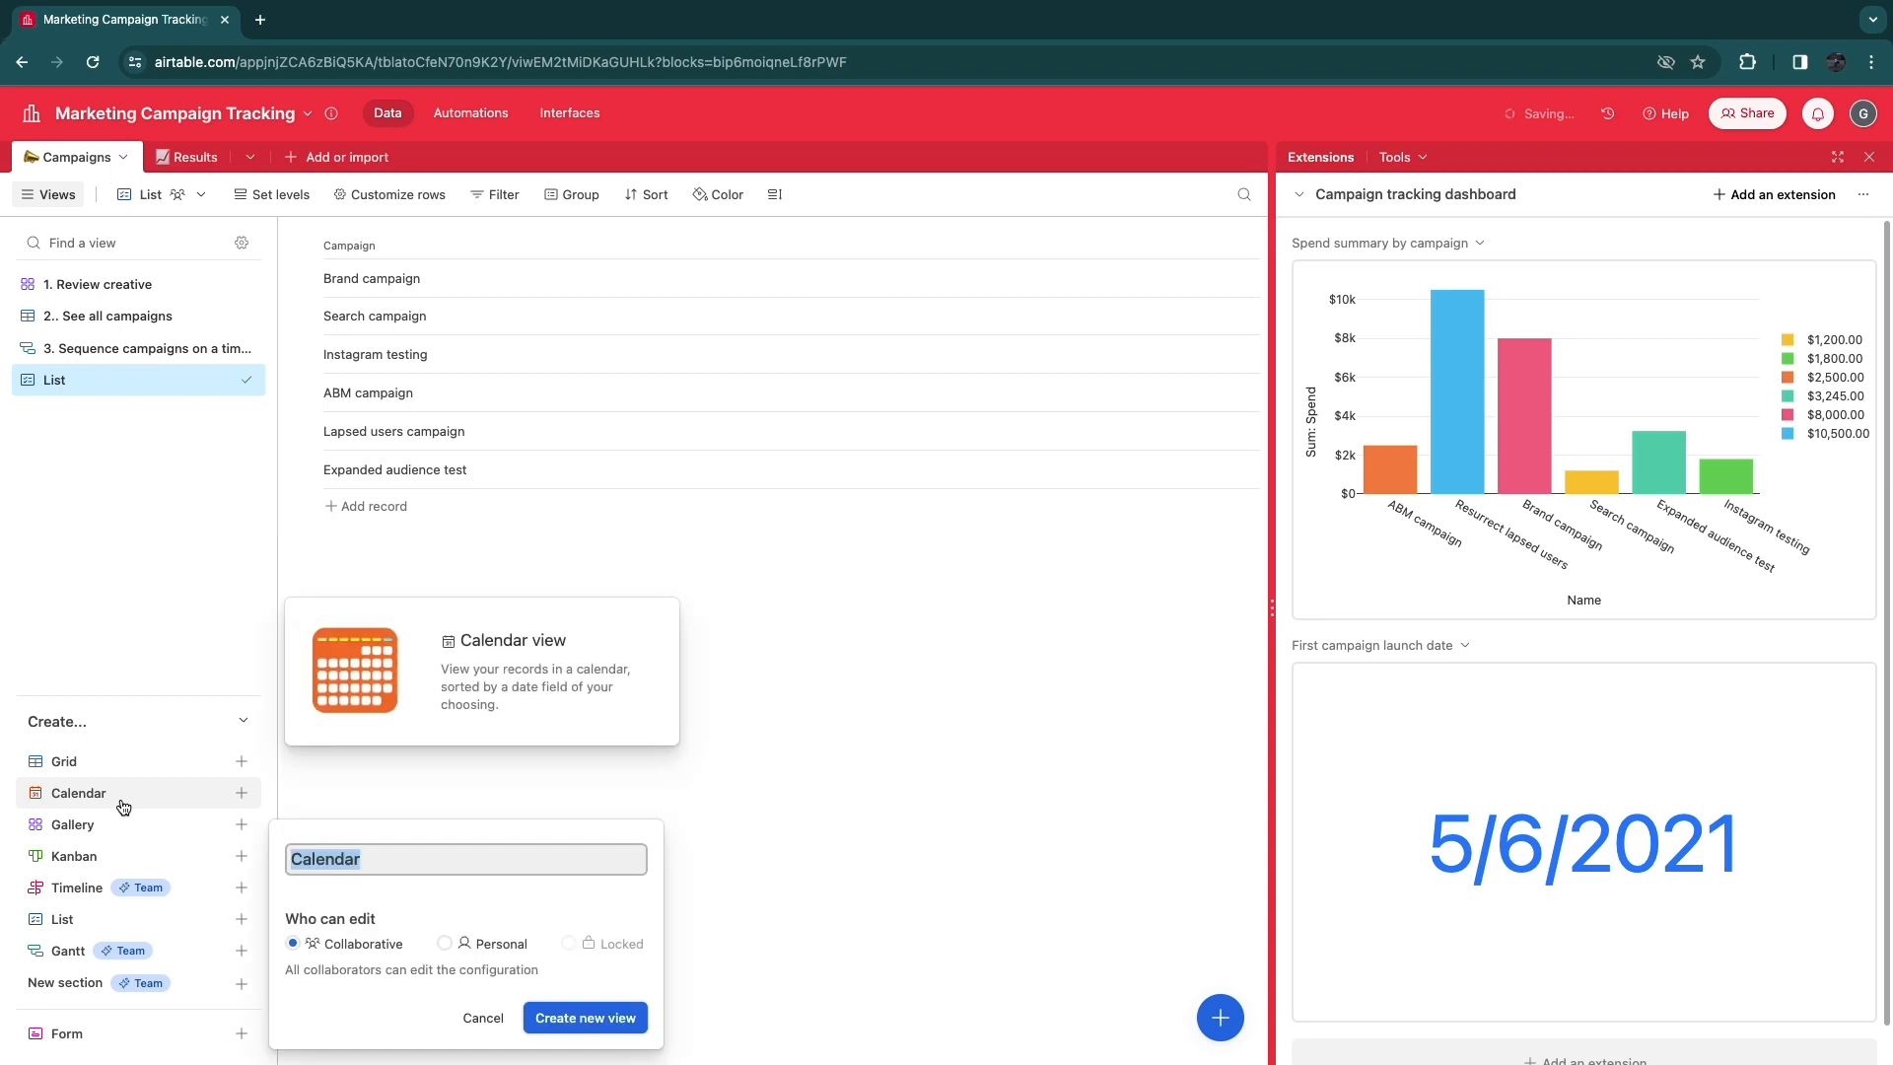
click(590, 1021)
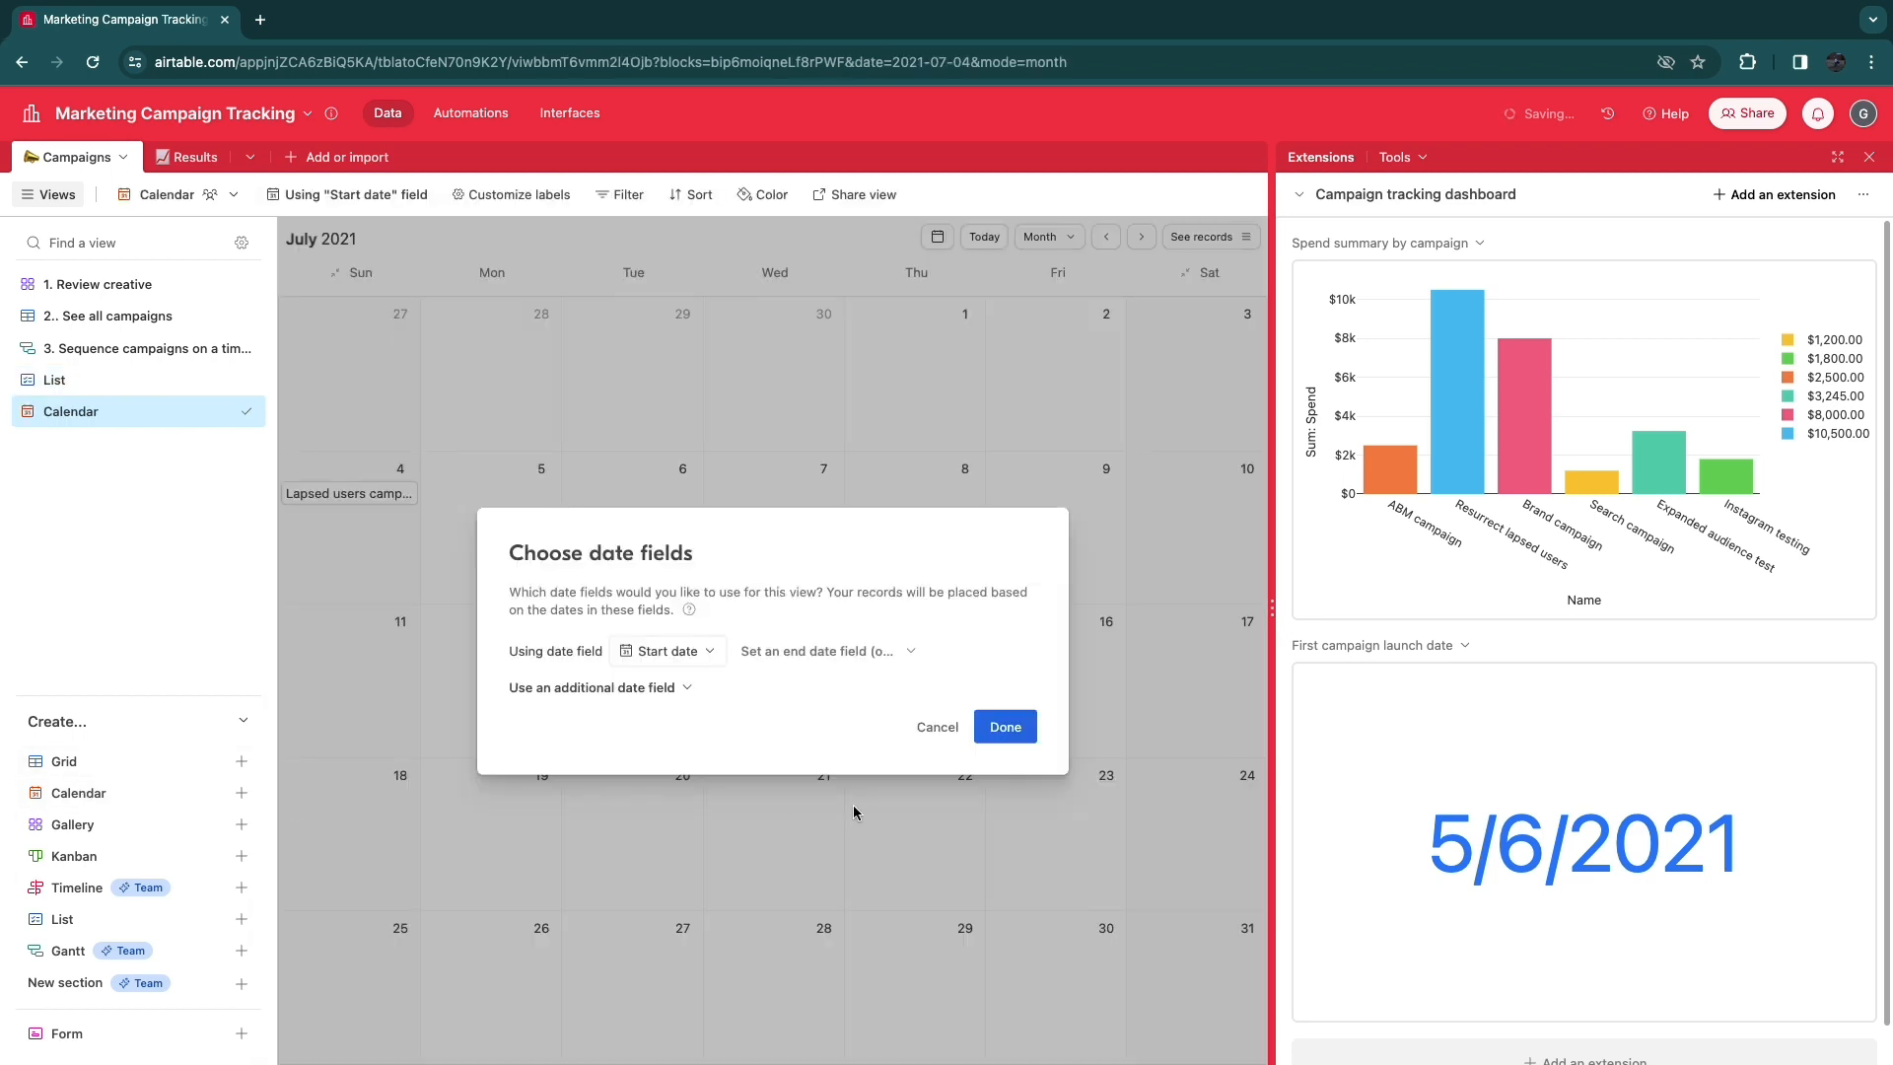
click(998, 727)
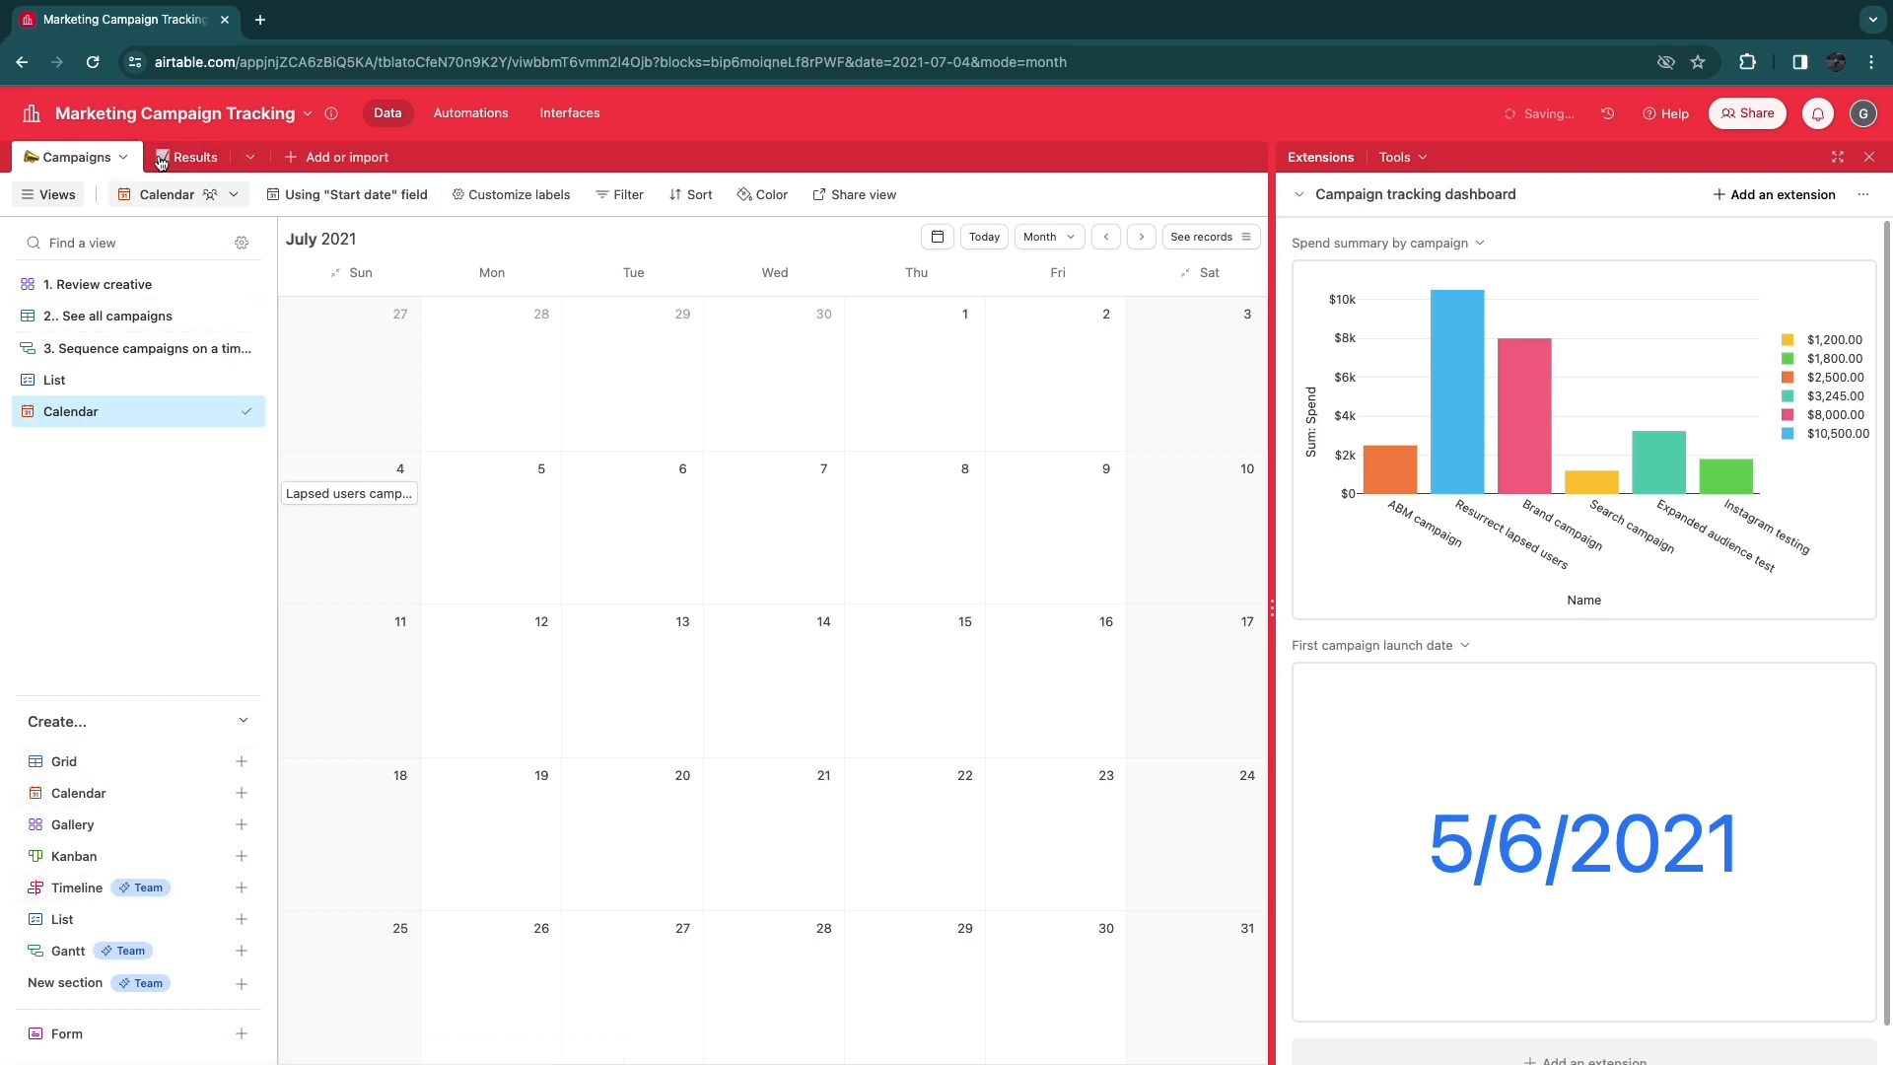
Check the Campaigns table's options and view the campaign cards in the Results table.
click(123, 160)
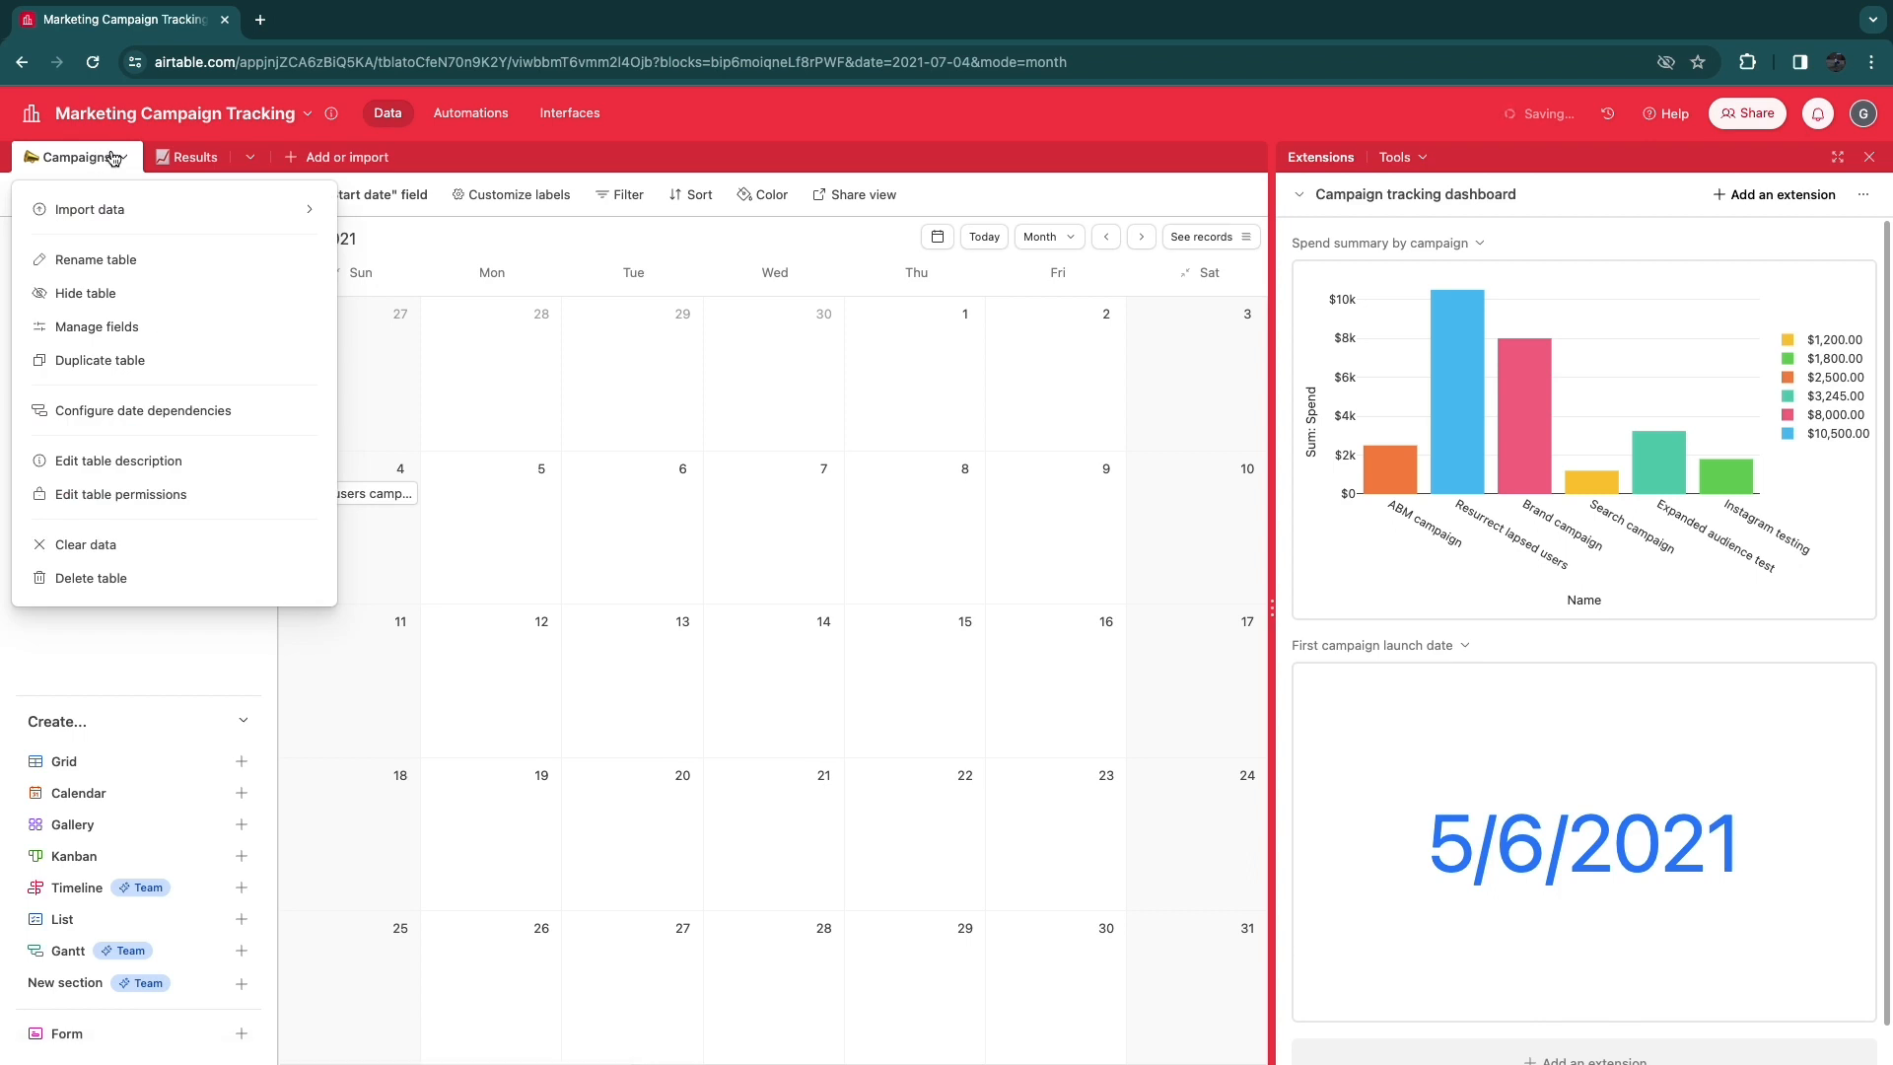
click(178, 158)
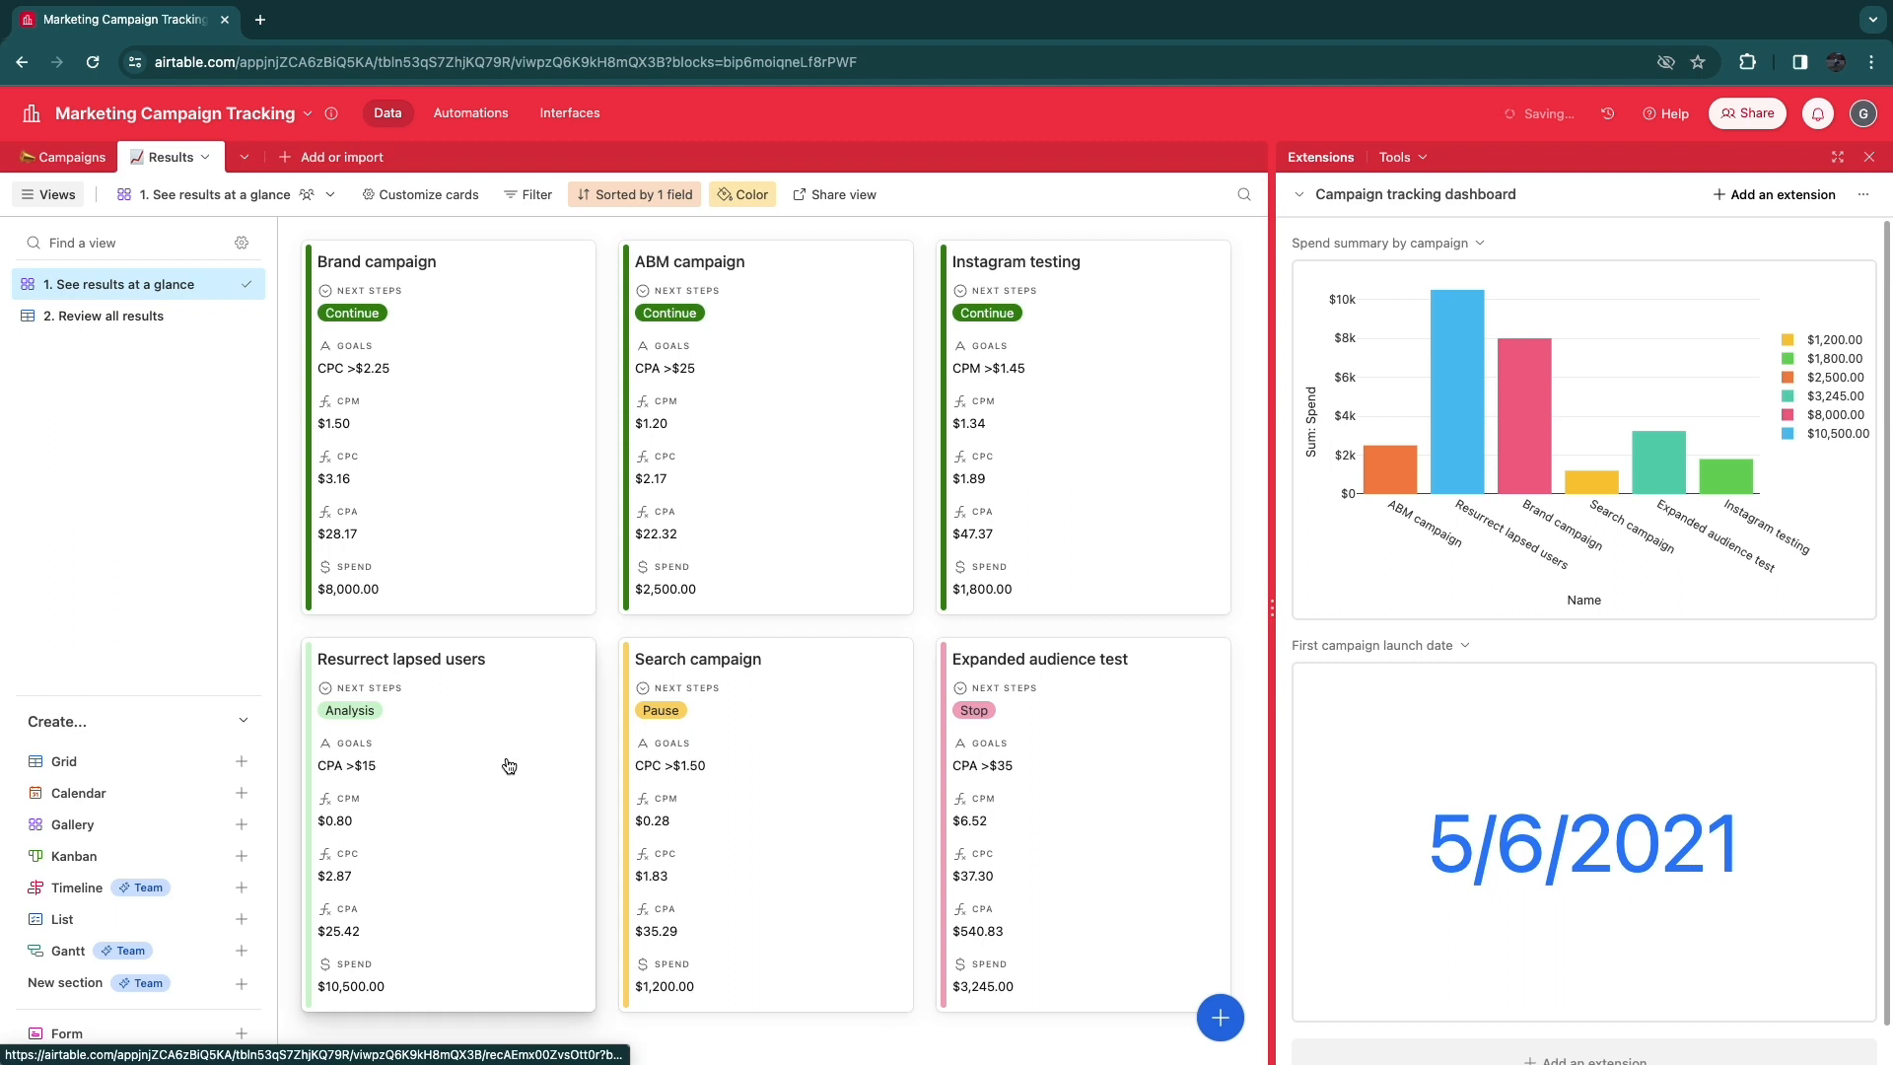
Add a blank table with the default name and create a collaborative Calendar view in it.
click(291, 160)
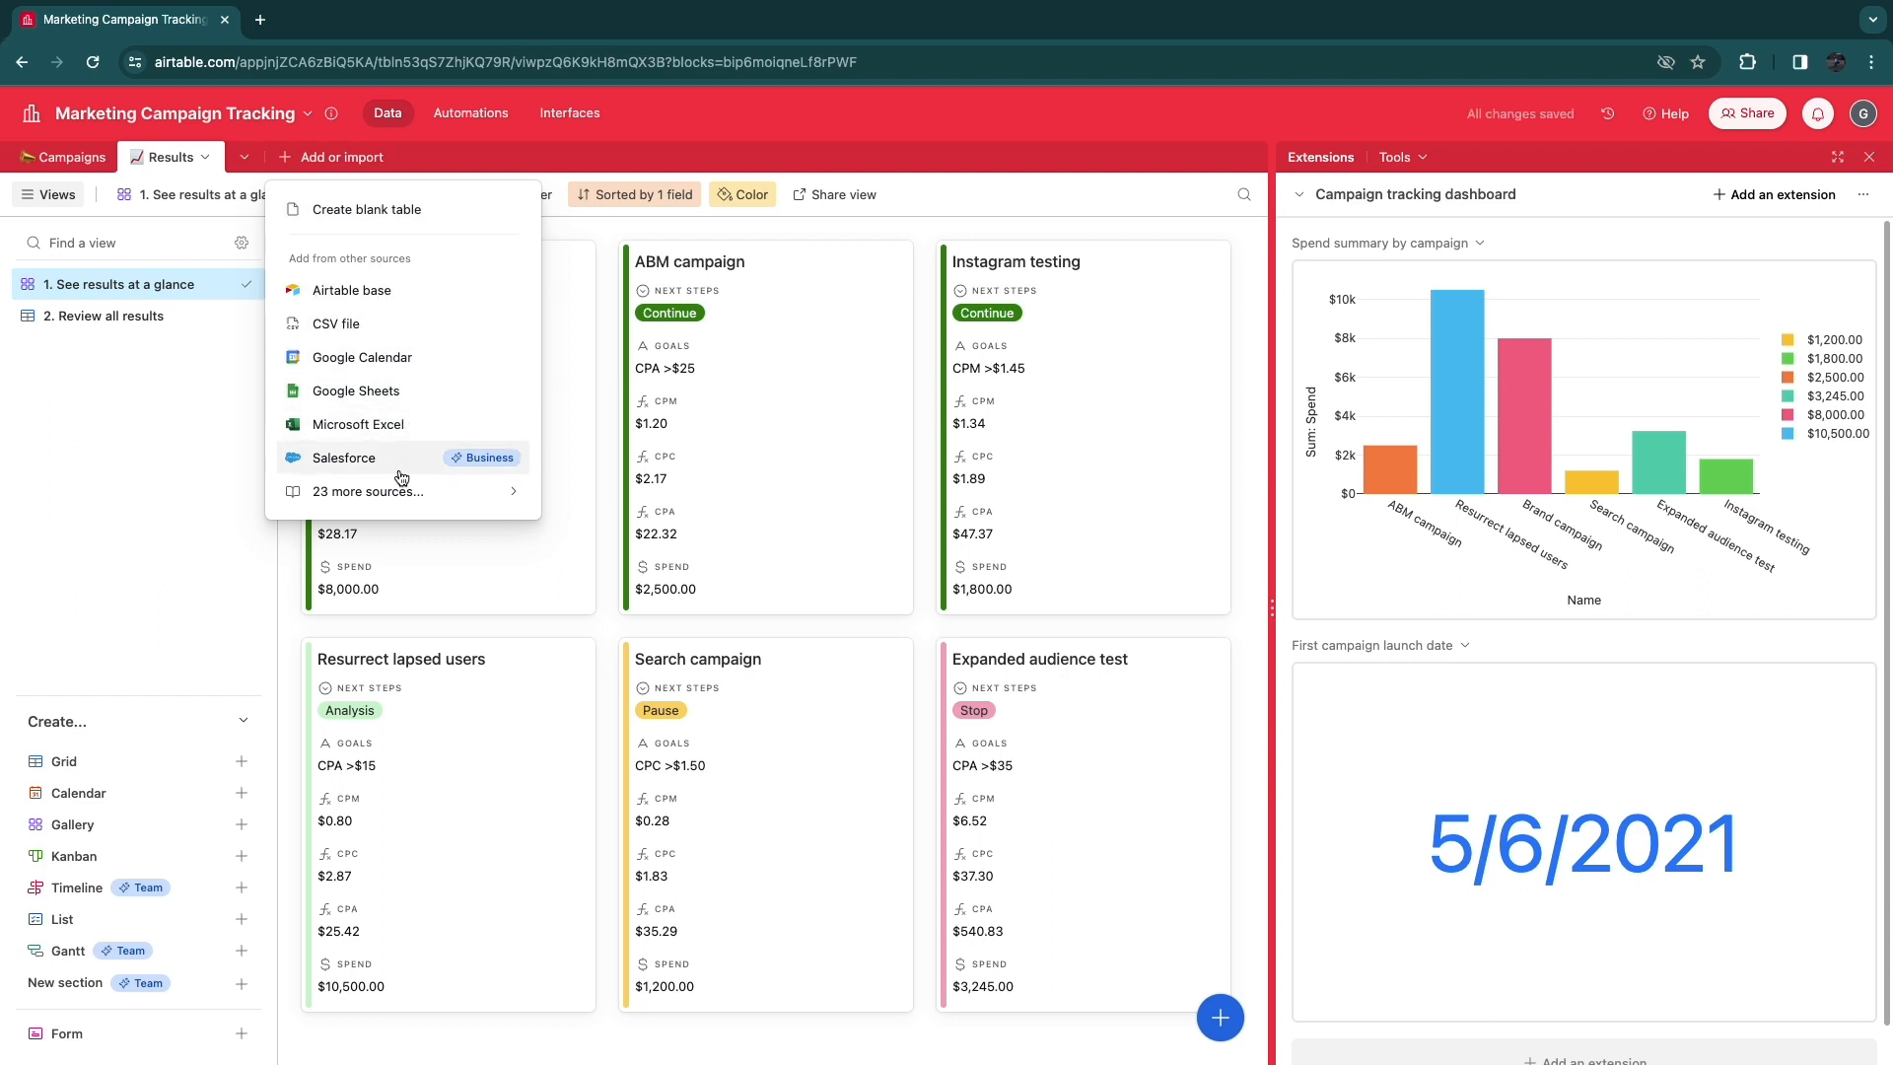
click(406, 209)
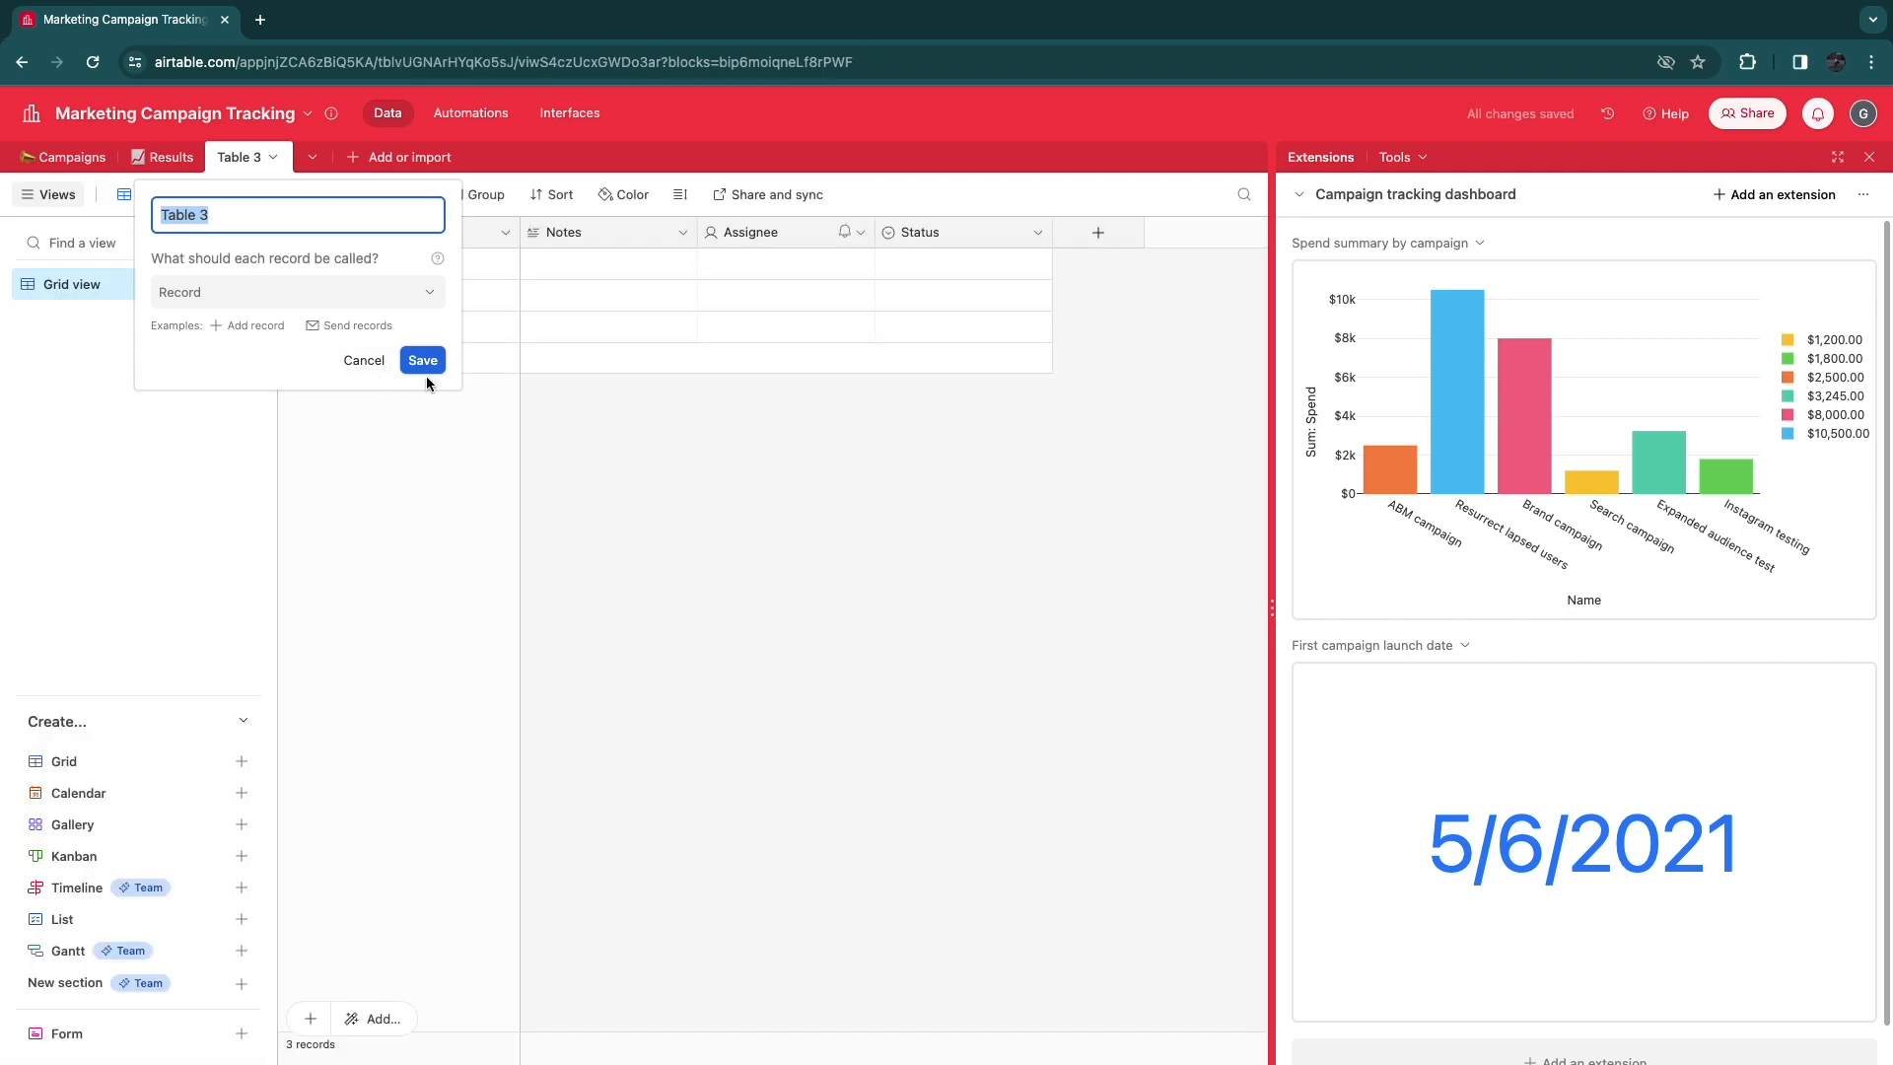
click(423, 361)
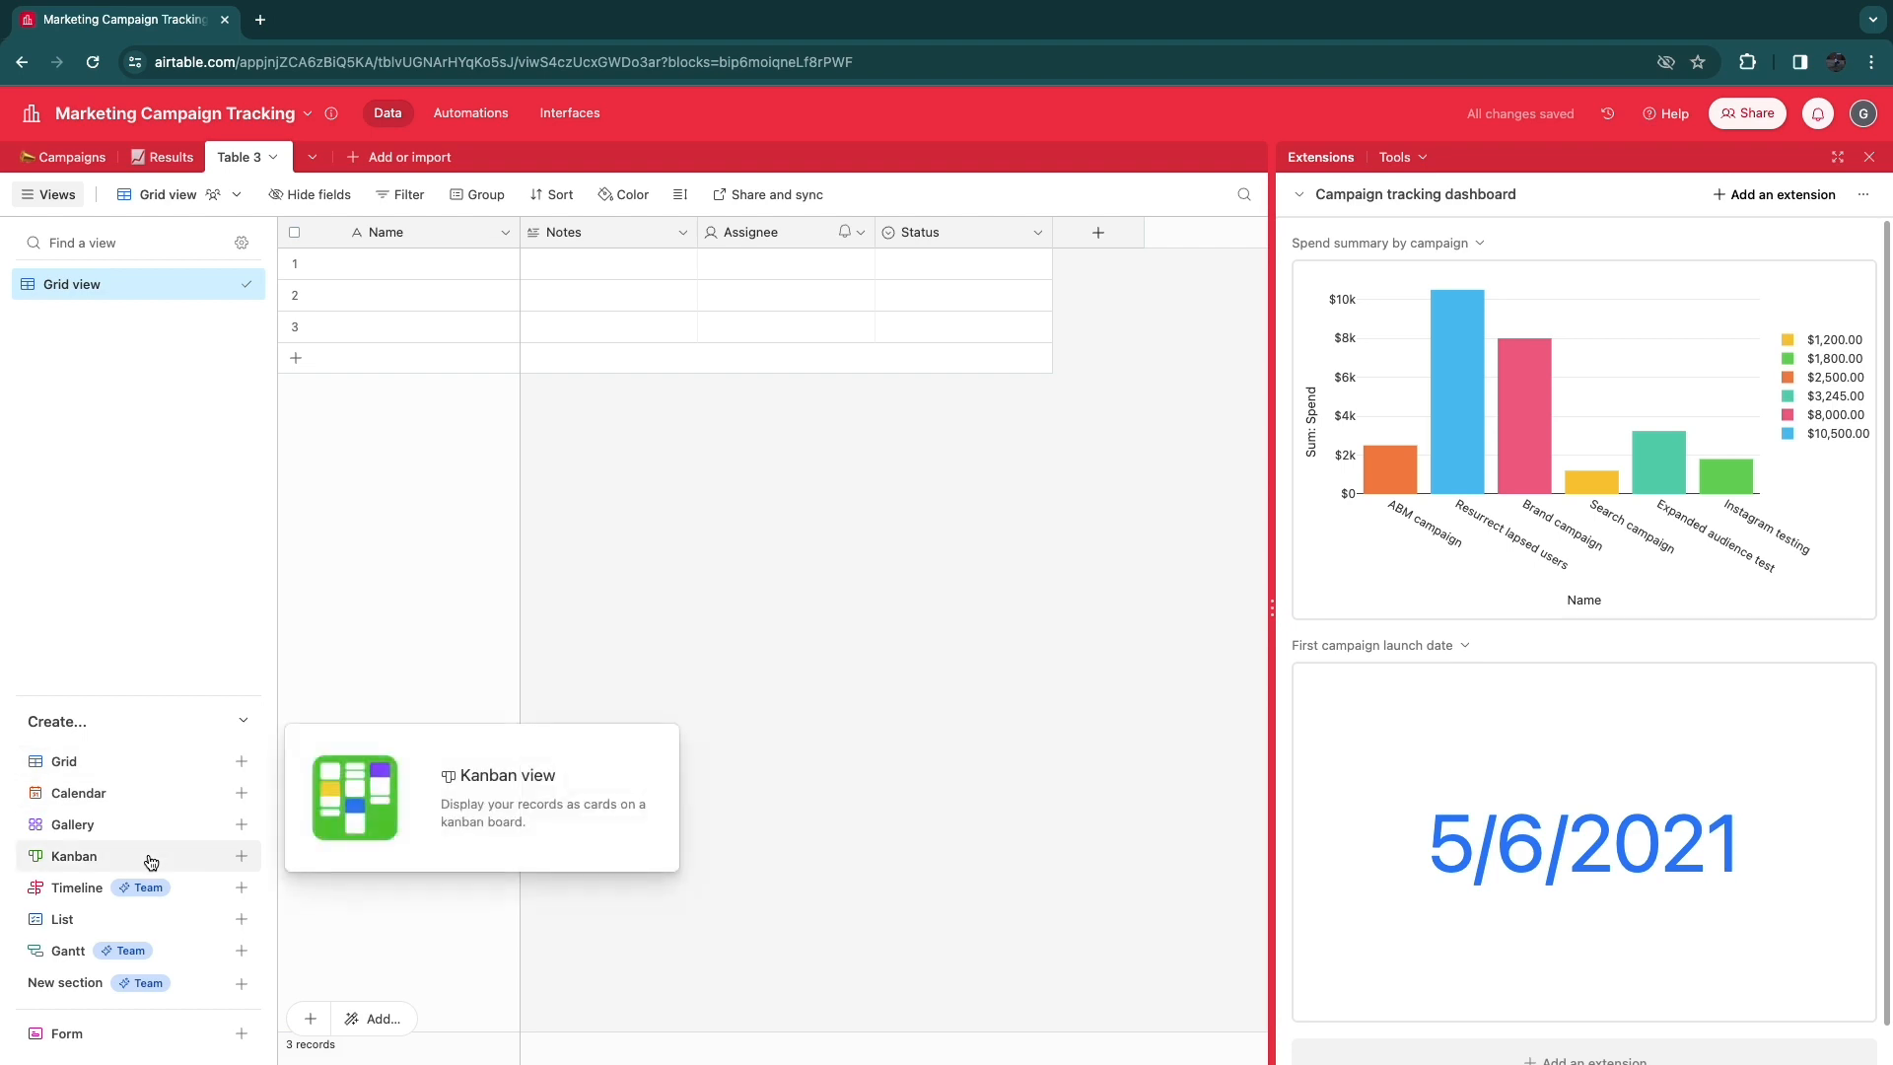
click(79, 793)
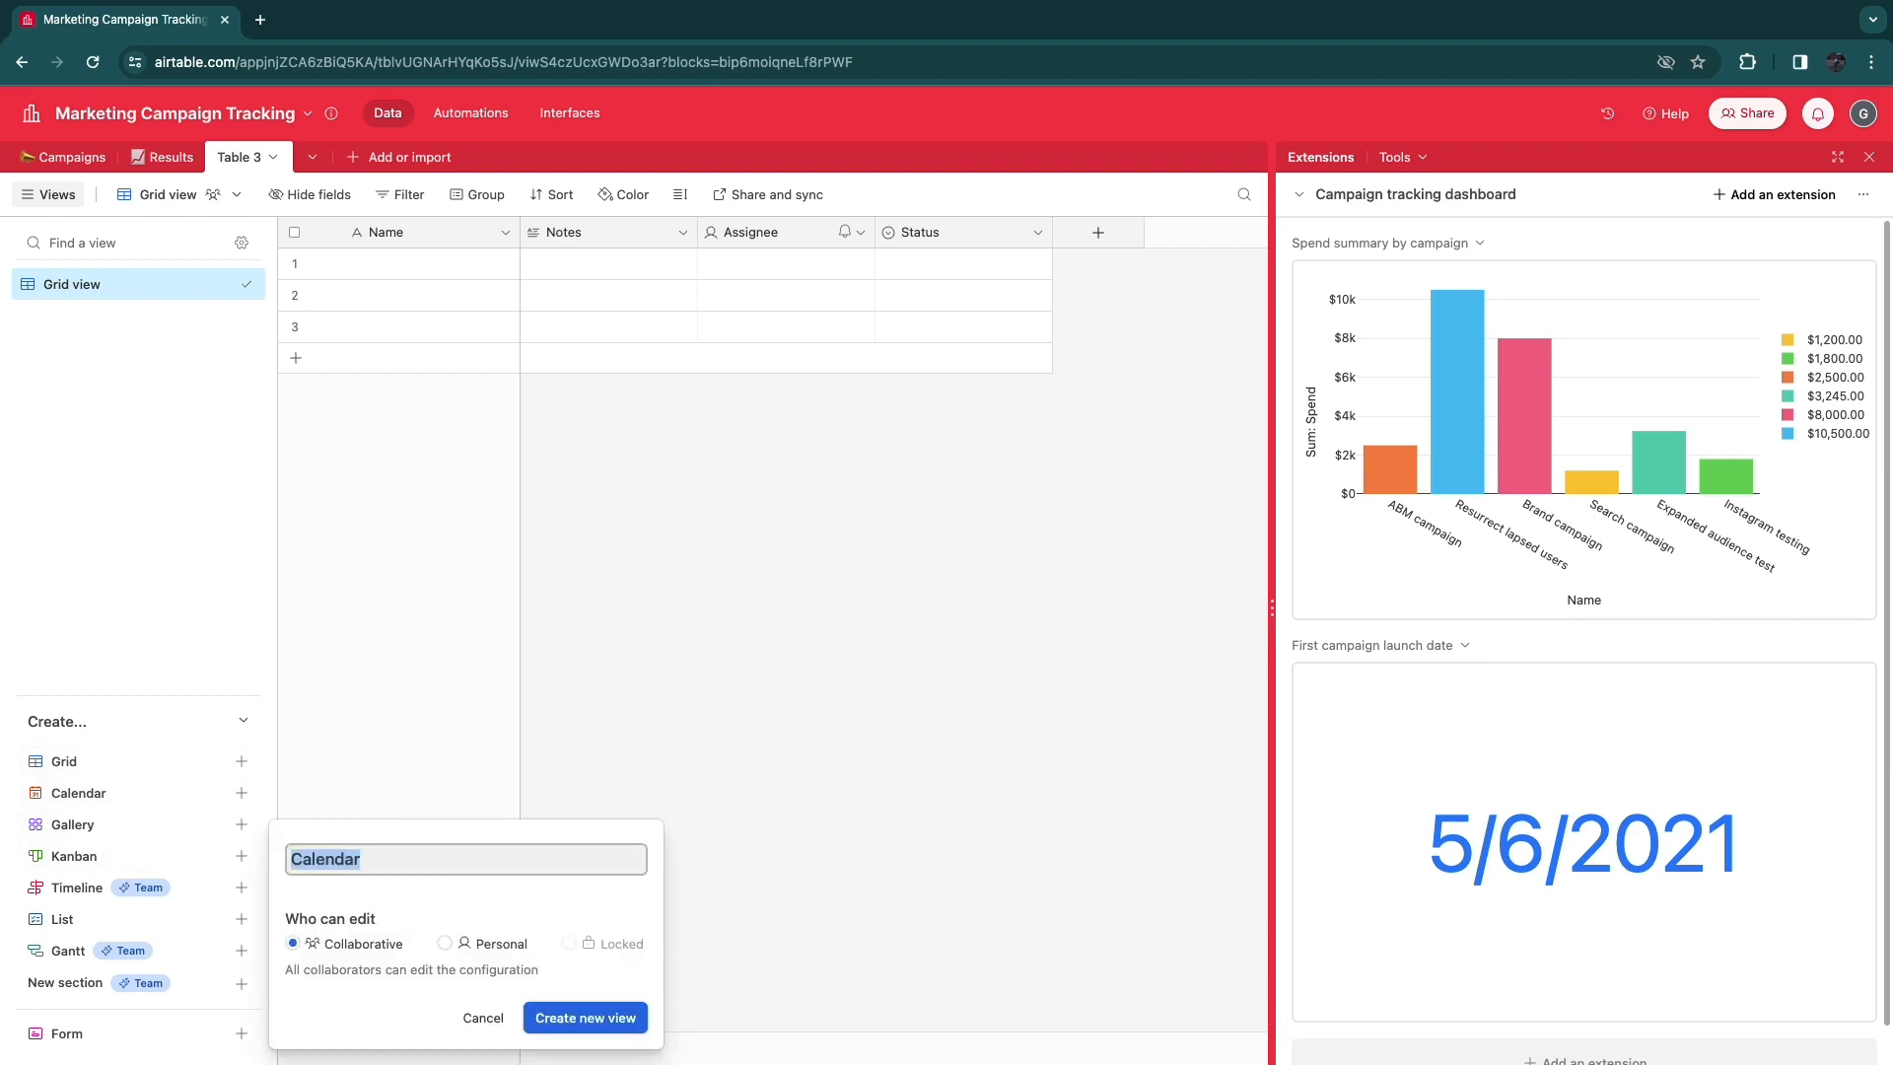
click(582, 1020)
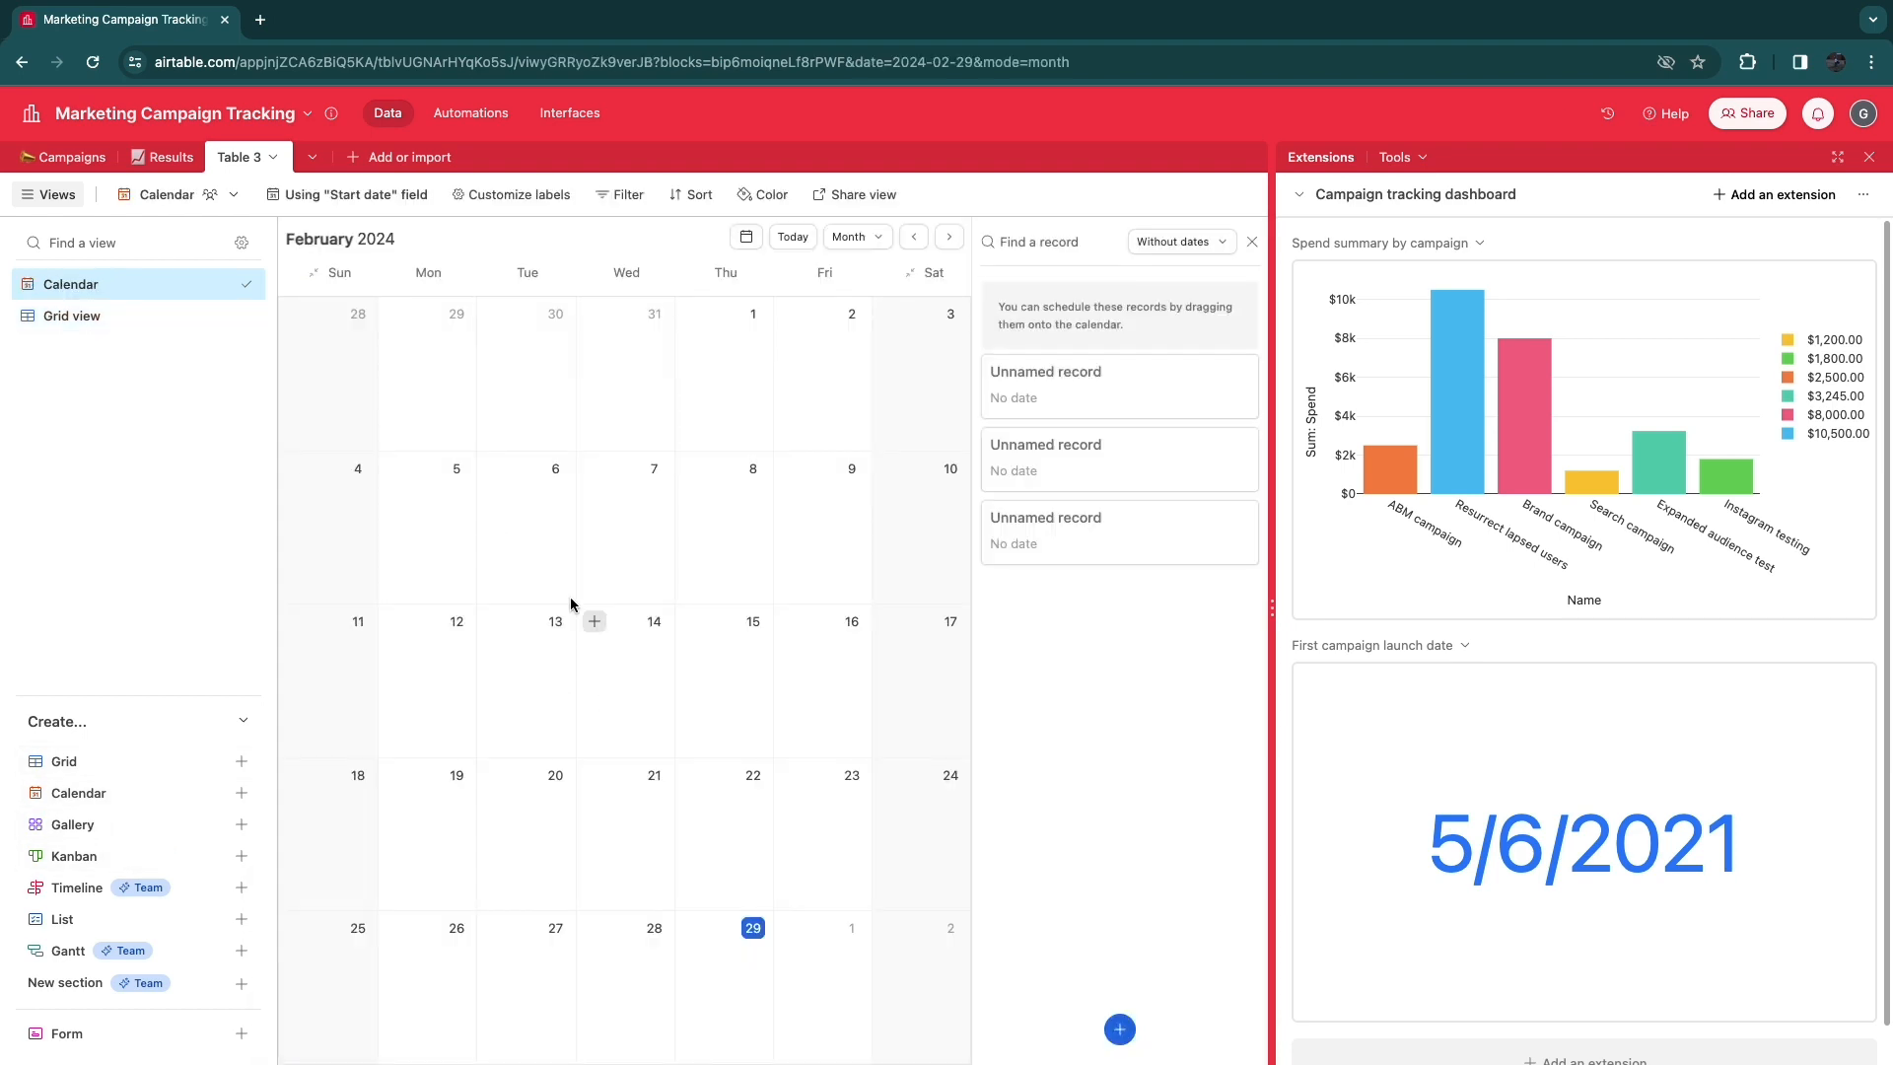
Start an automation for the base with the trigger "When a form is submitted".
click(472, 118)
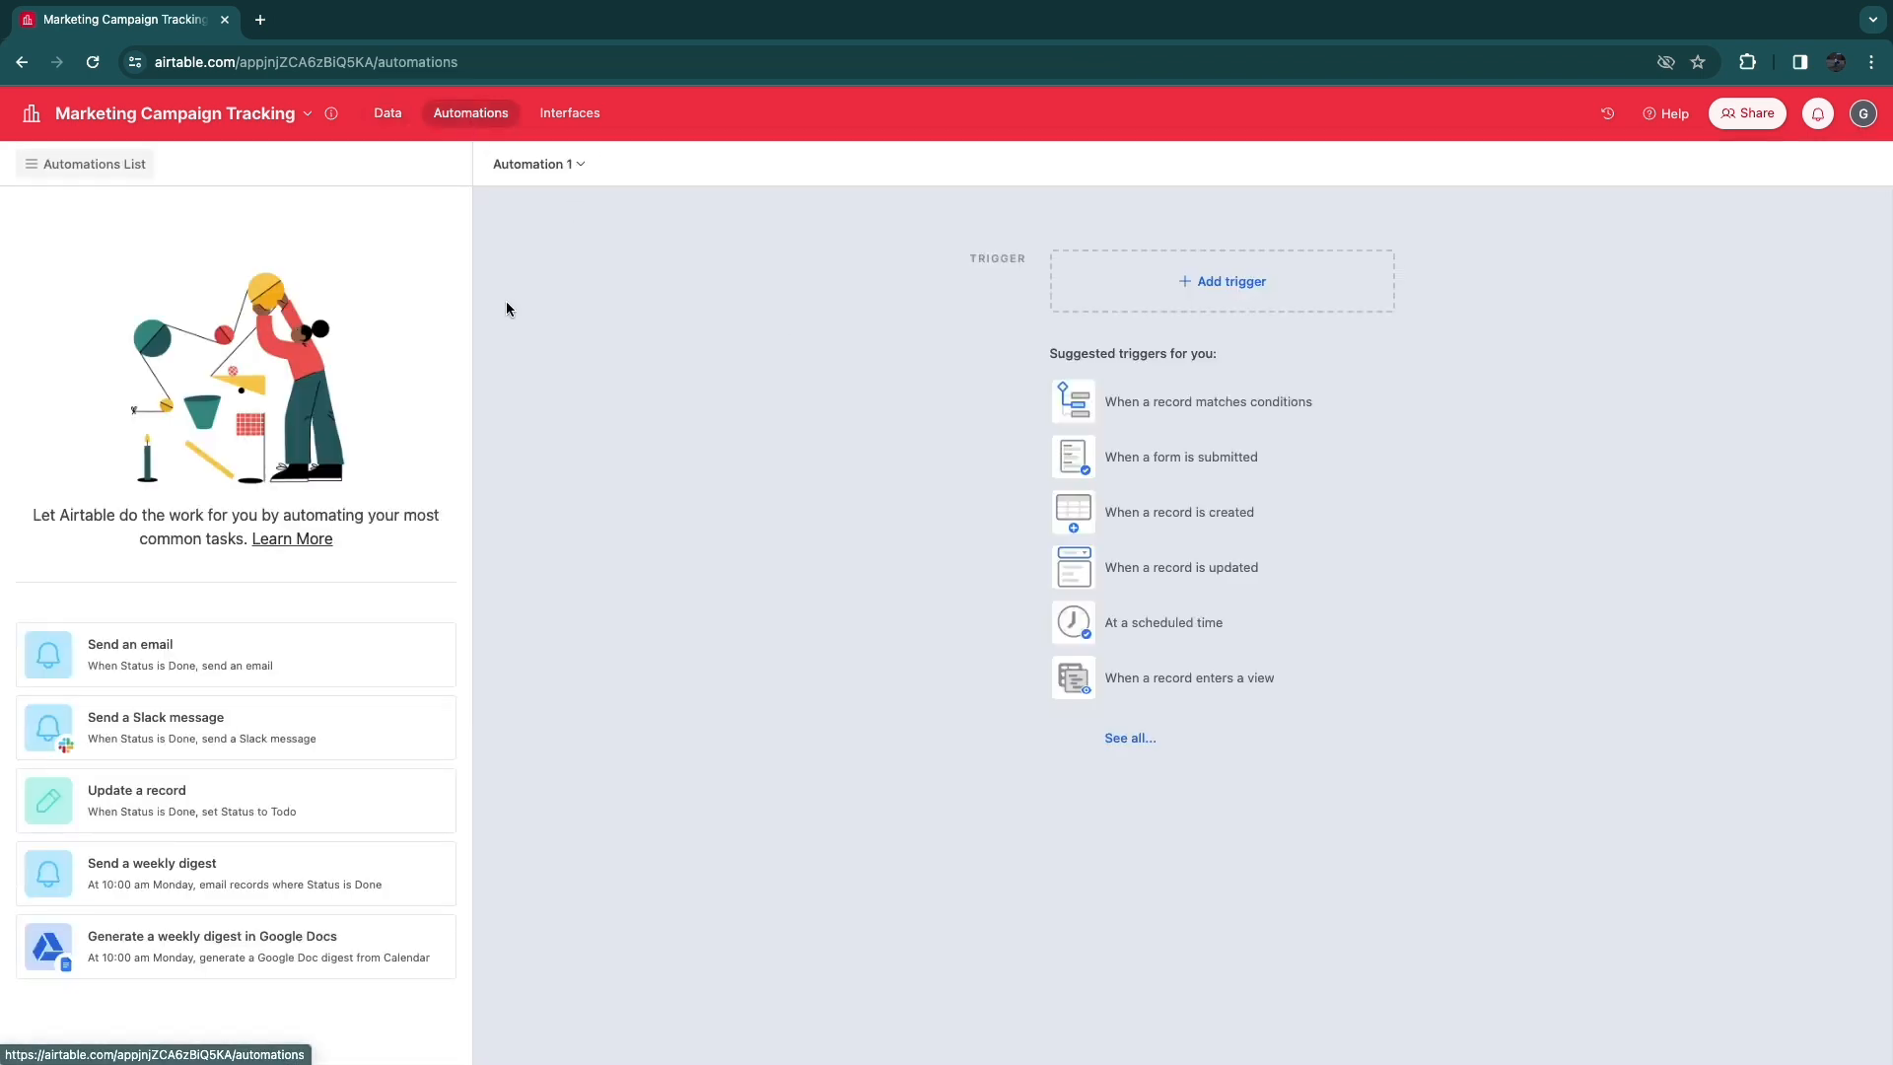
mouse_move(1010, 270)
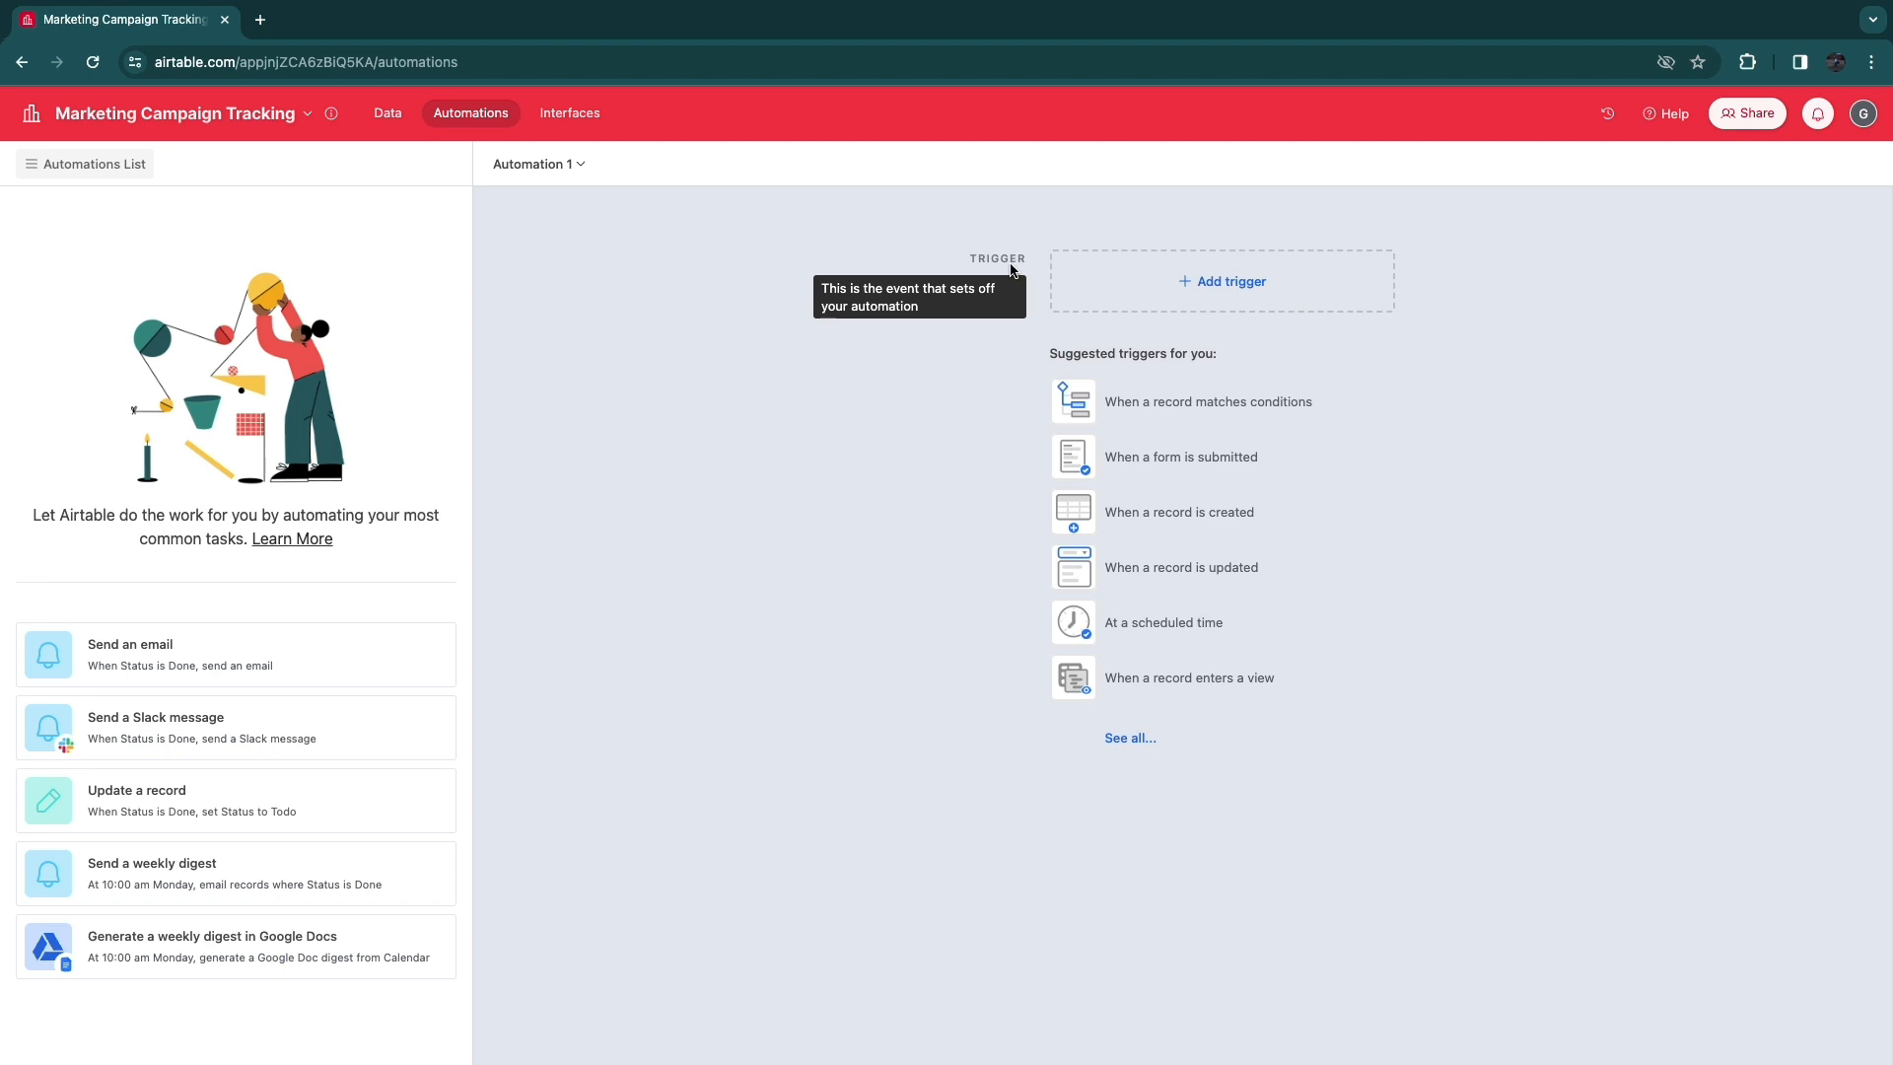
click(1172, 287)
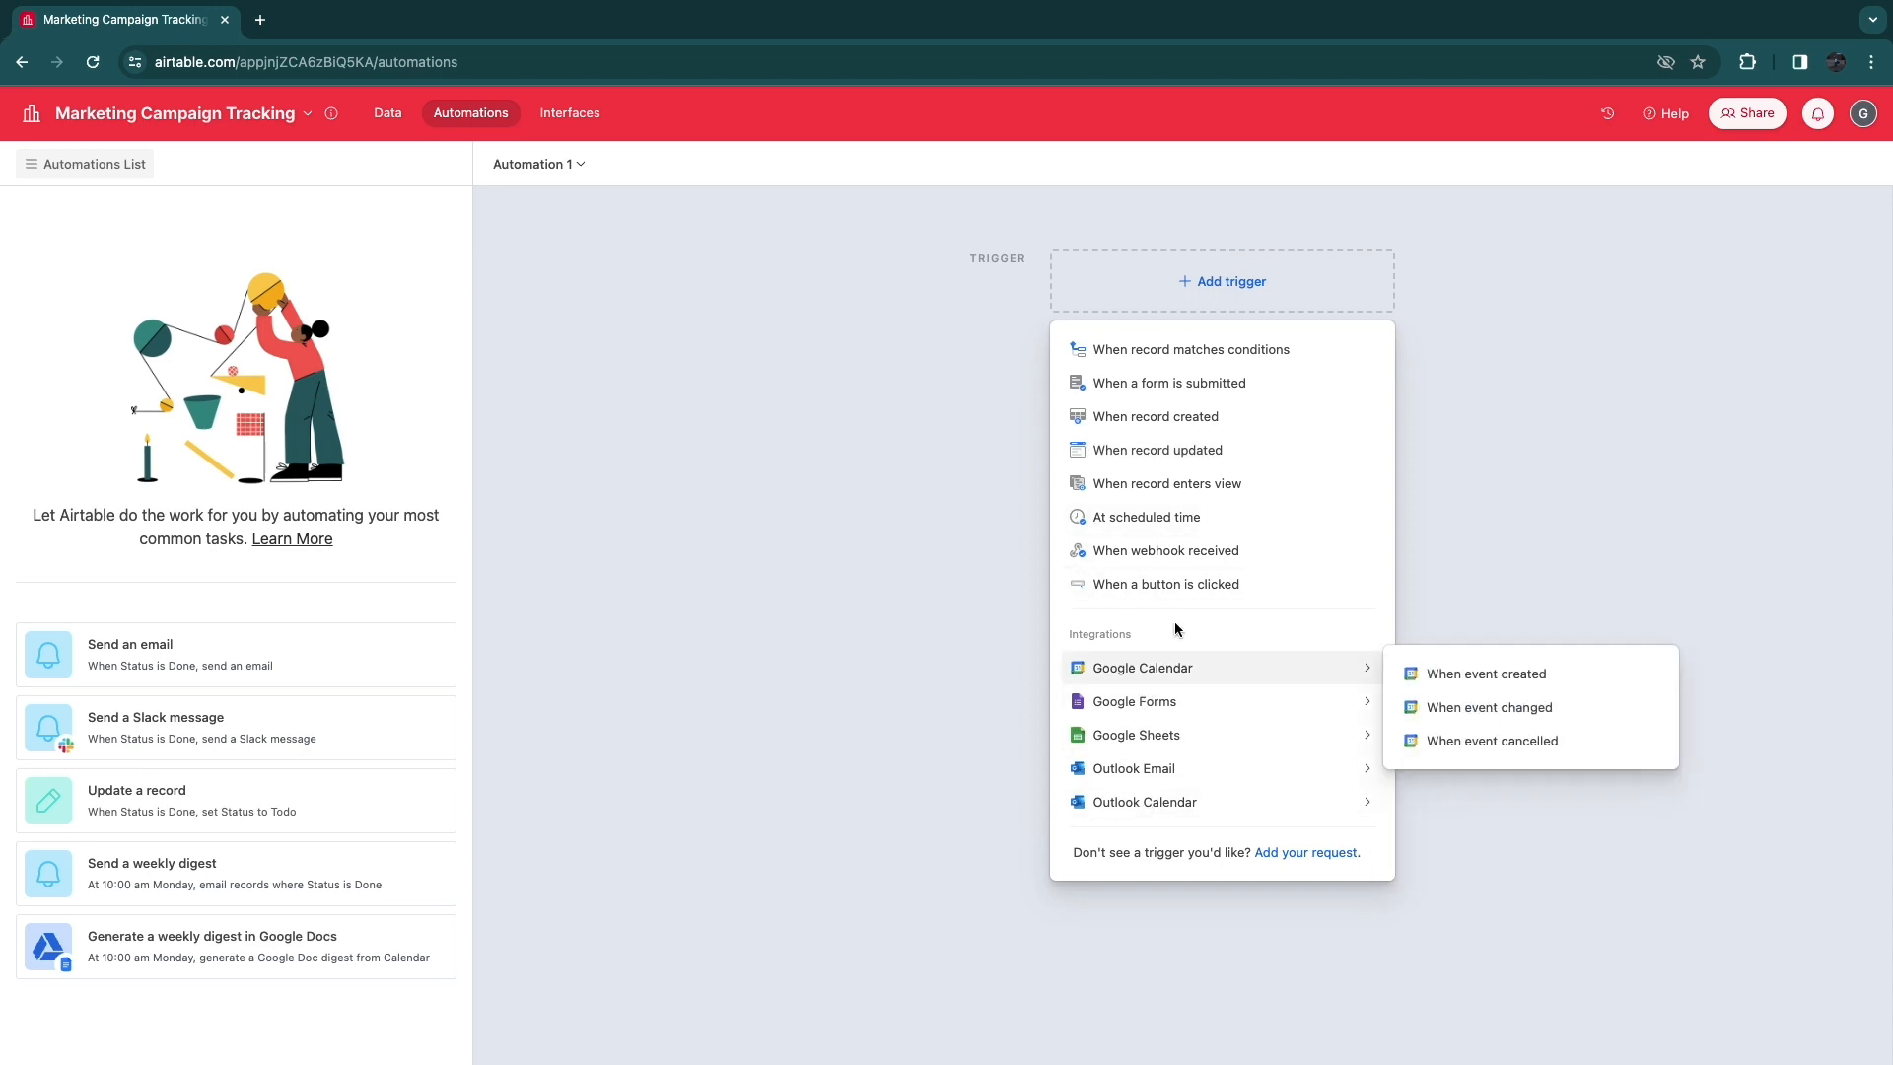
click(1149, 385)
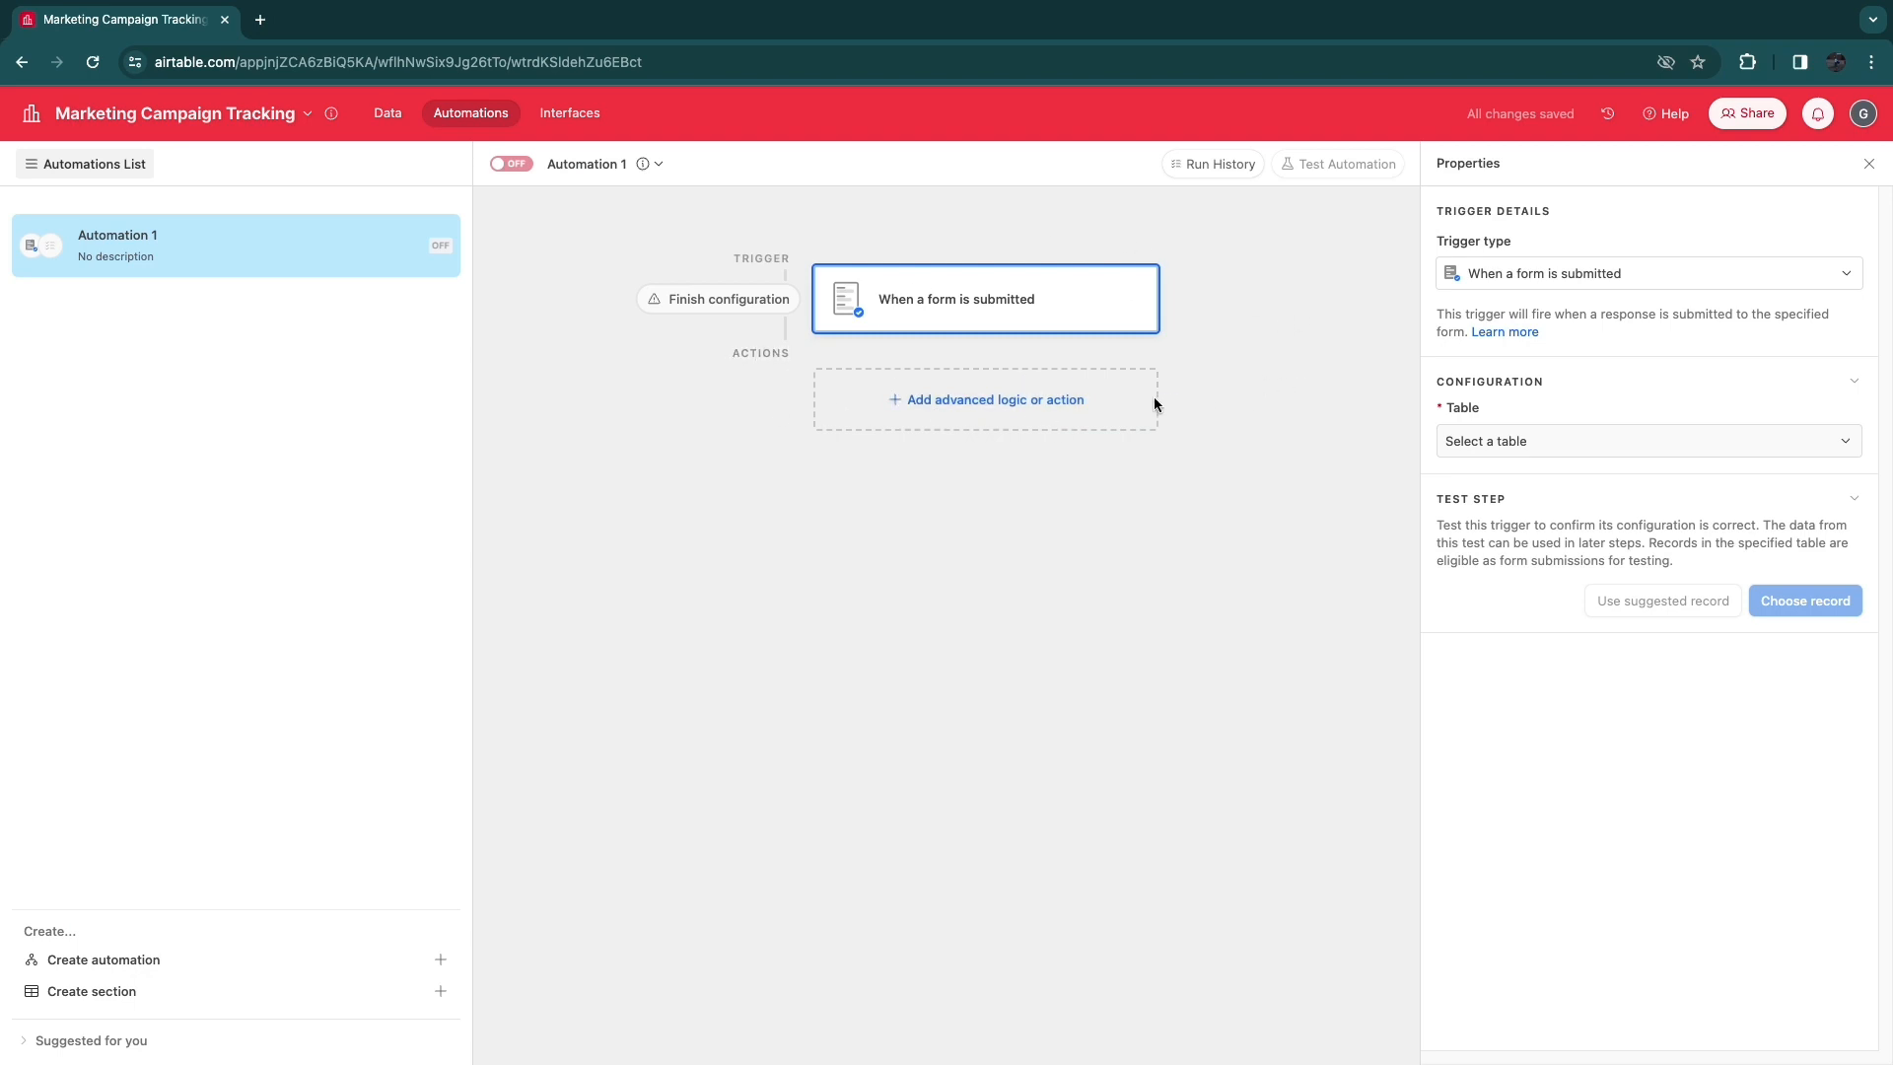
Add a Send email action to the automation and go through its recipient, subject and message settings.
click(963, 409)
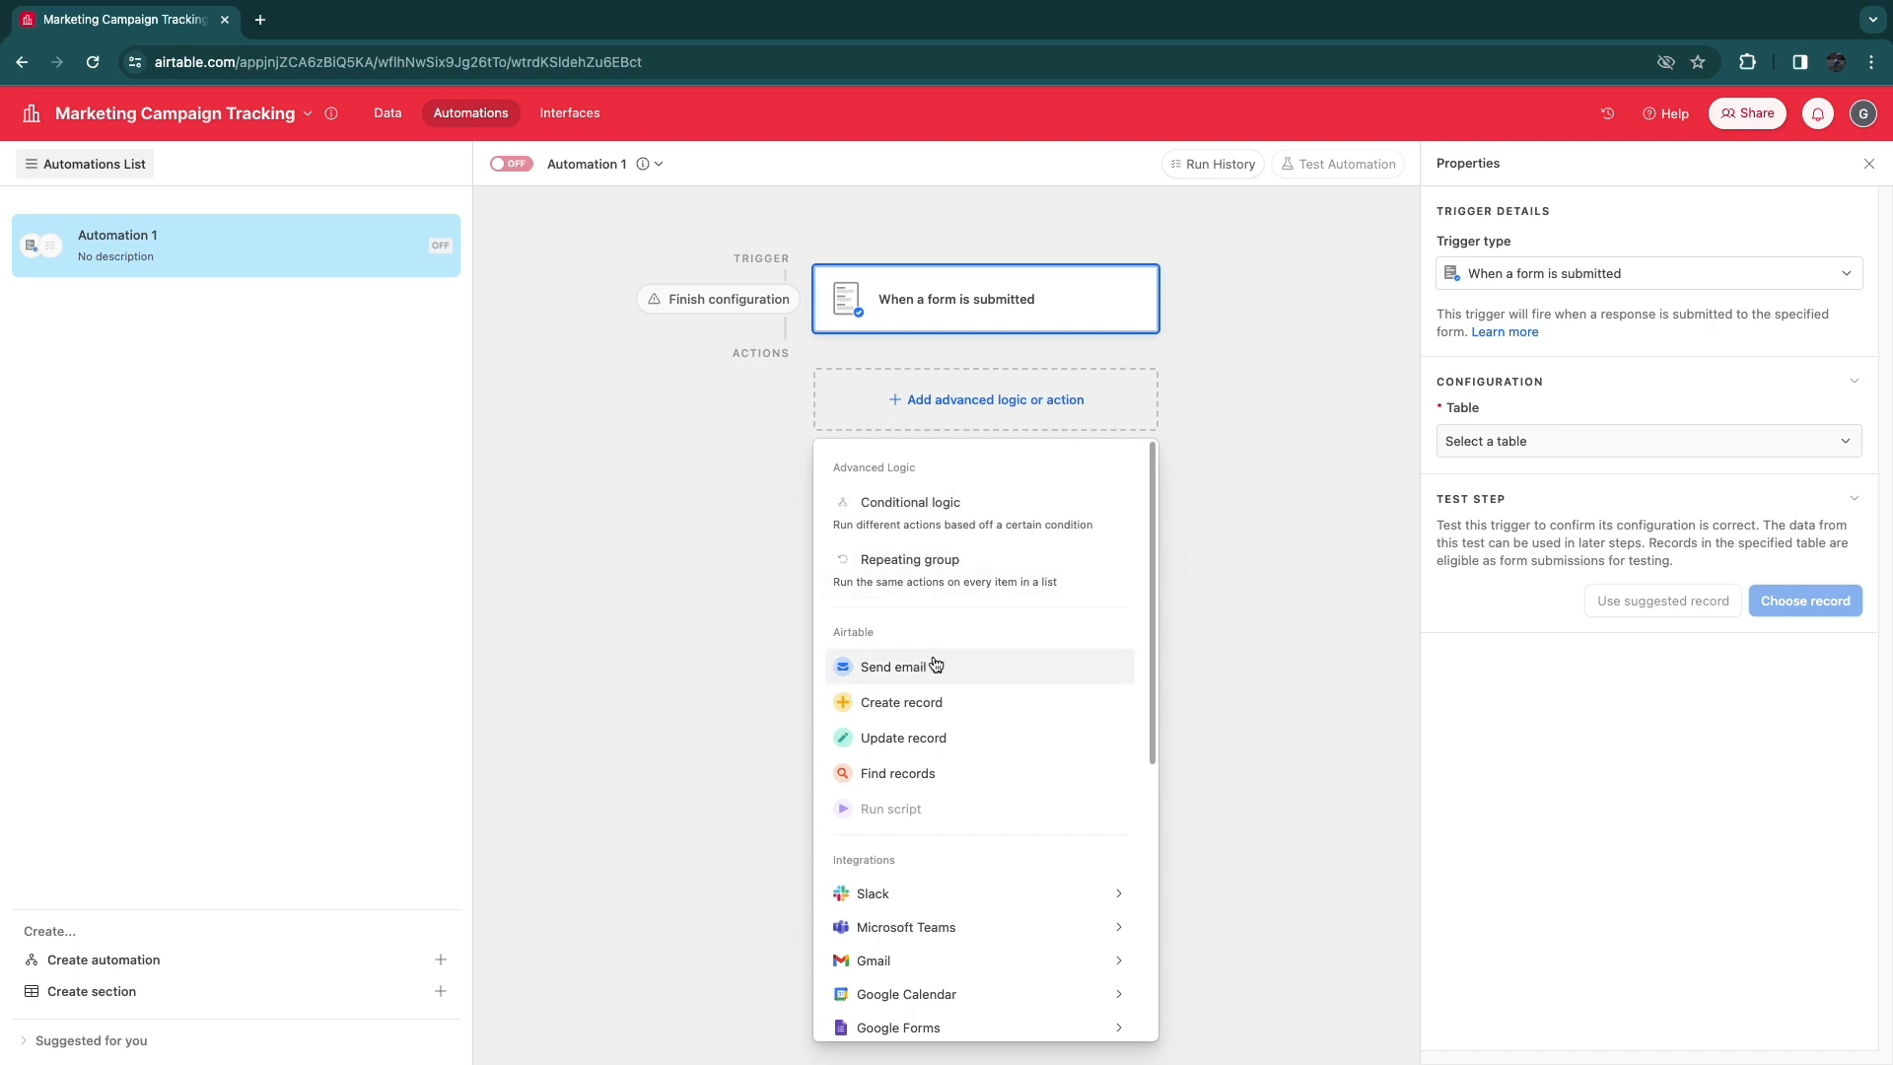
click(883, 668)
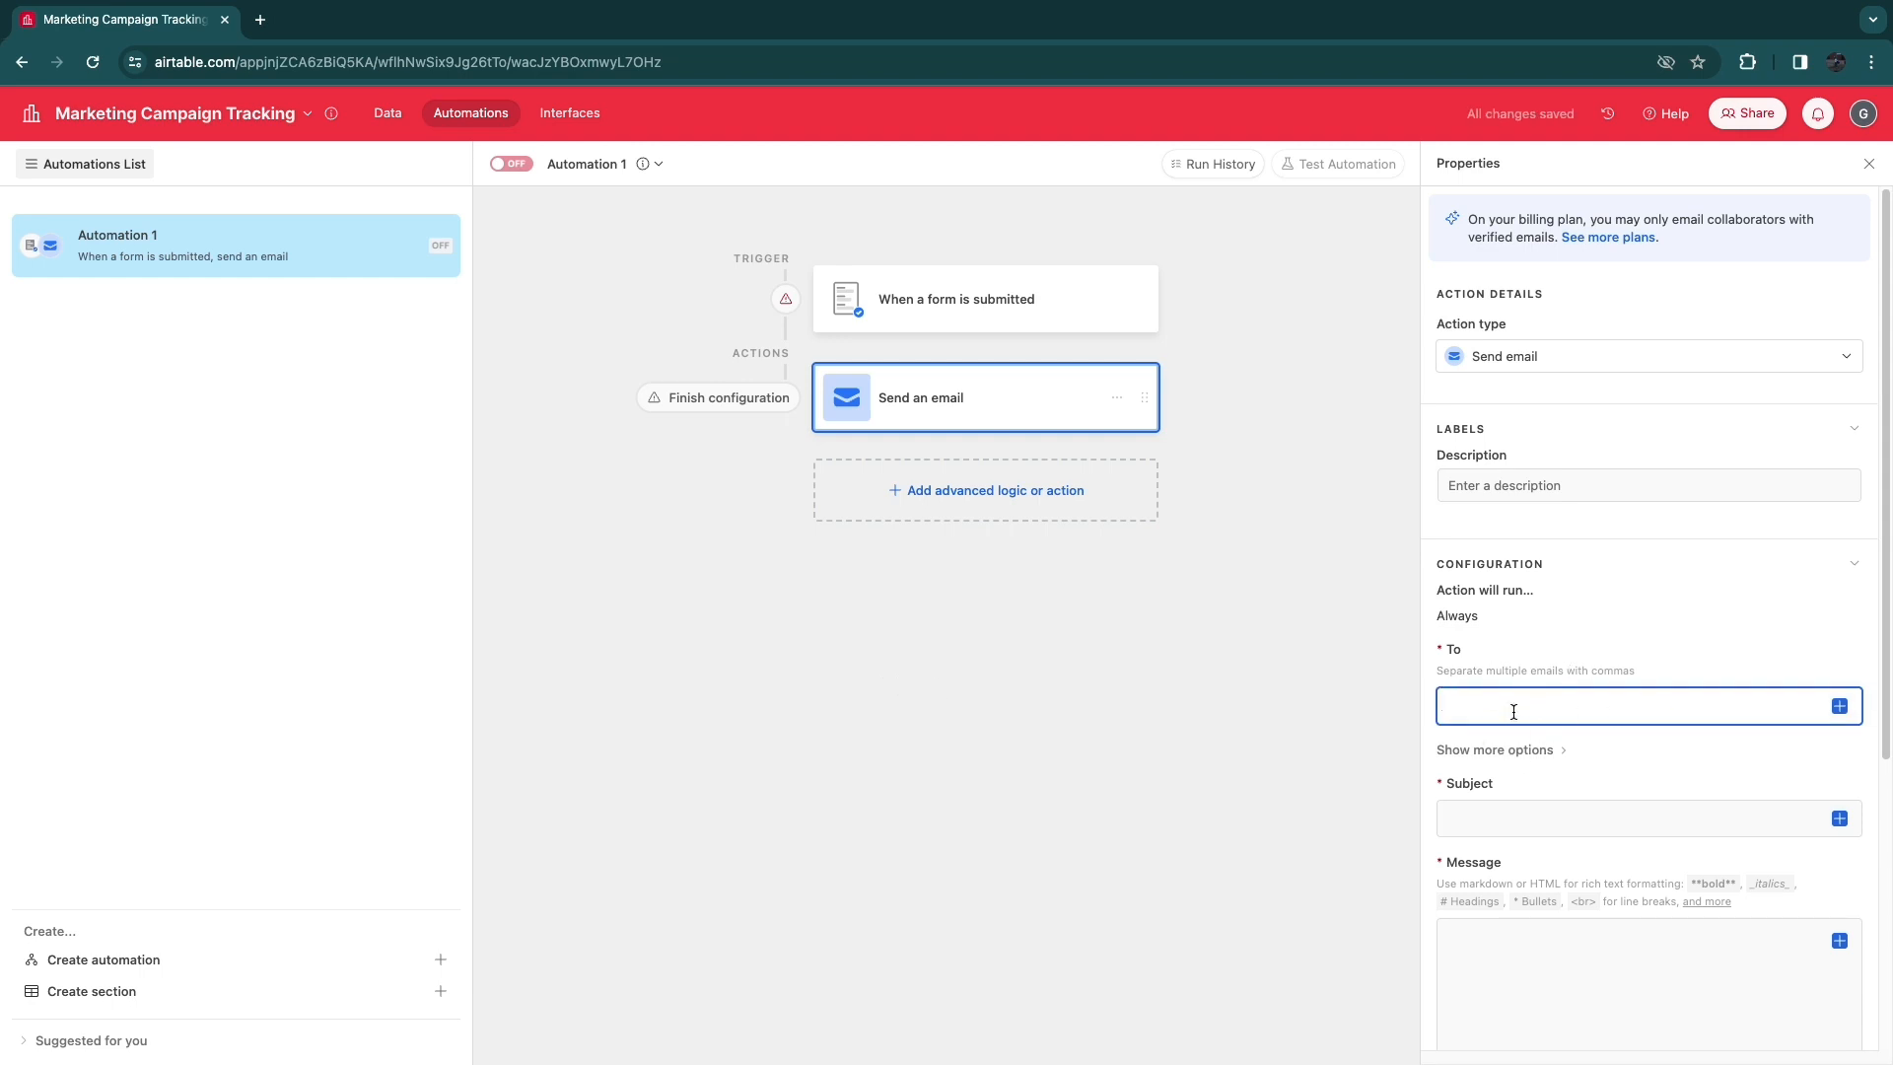
scroll(1519, 710, down, 2)
click(1536, 597)
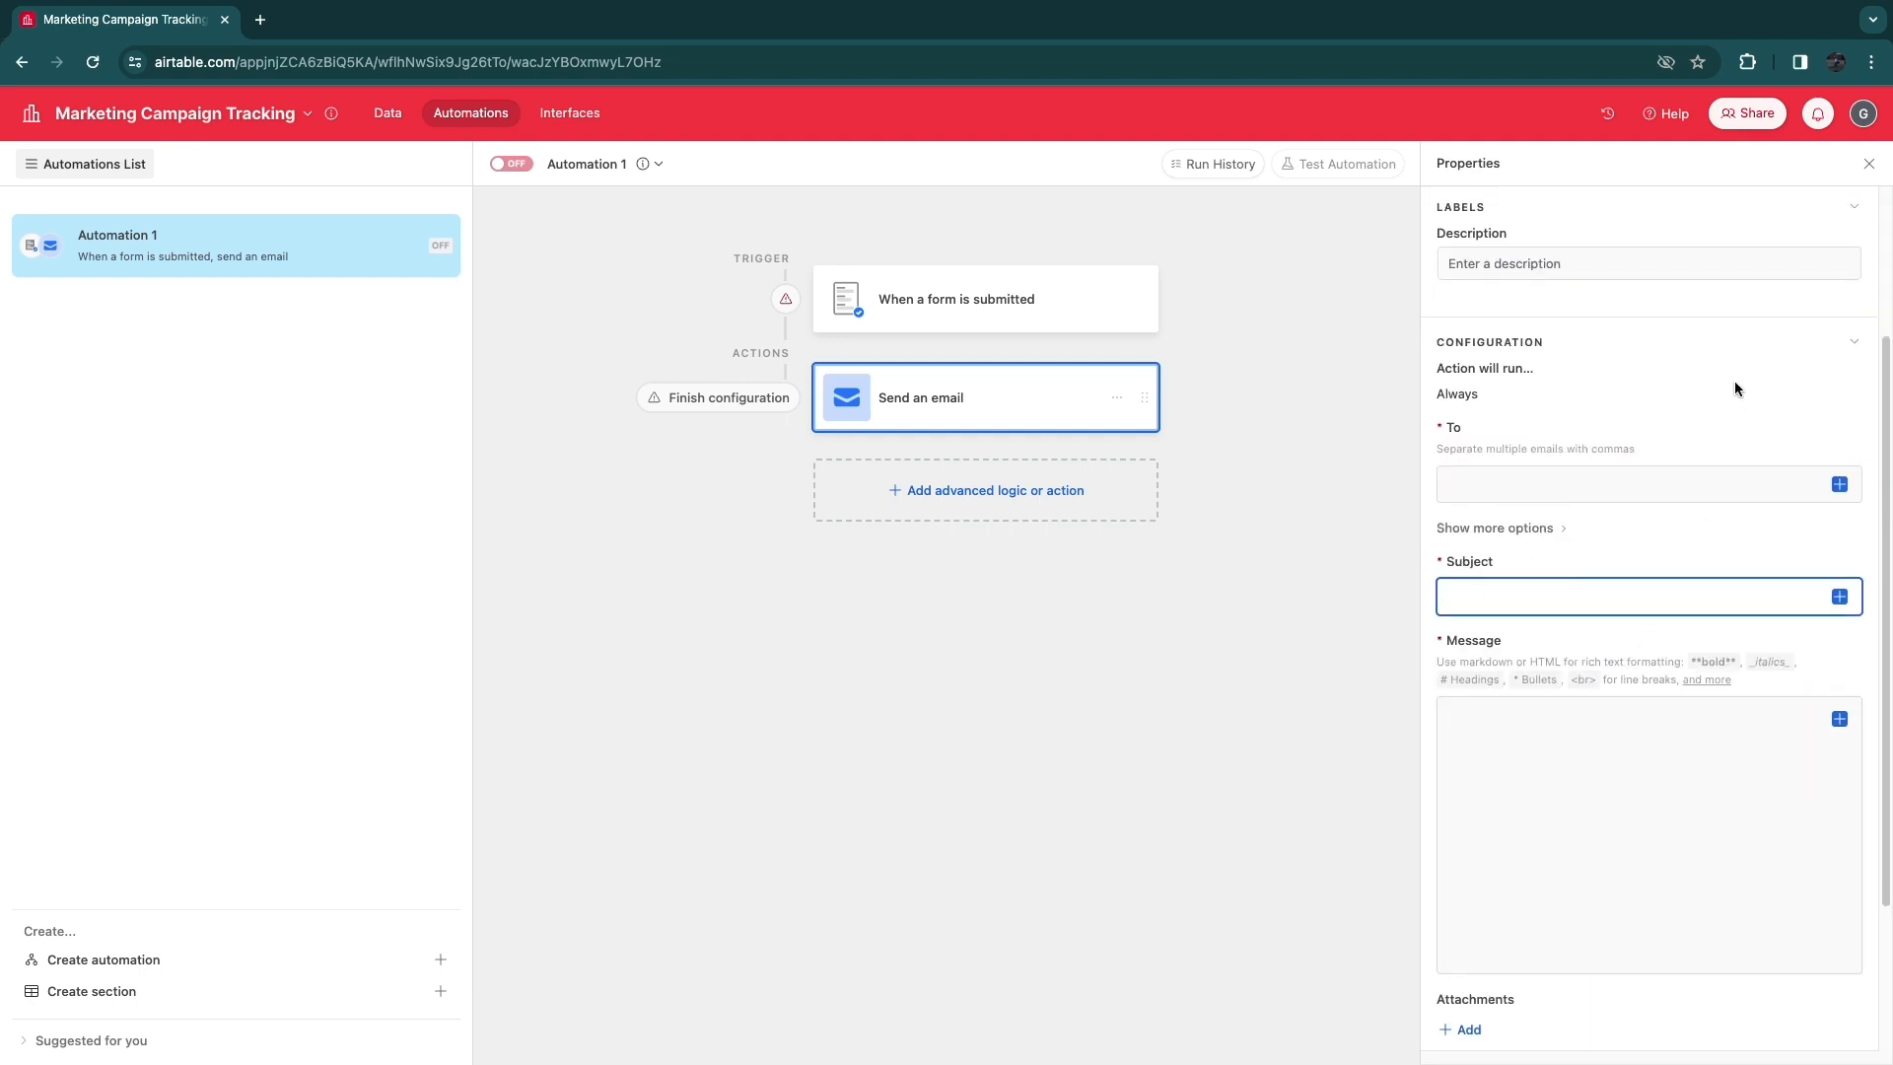
Set the form-submission trigger's table to Campaigns and dismiss the tip about referencing data.
click(1299, 628)
click(1632, 749)
click(1302, 552)
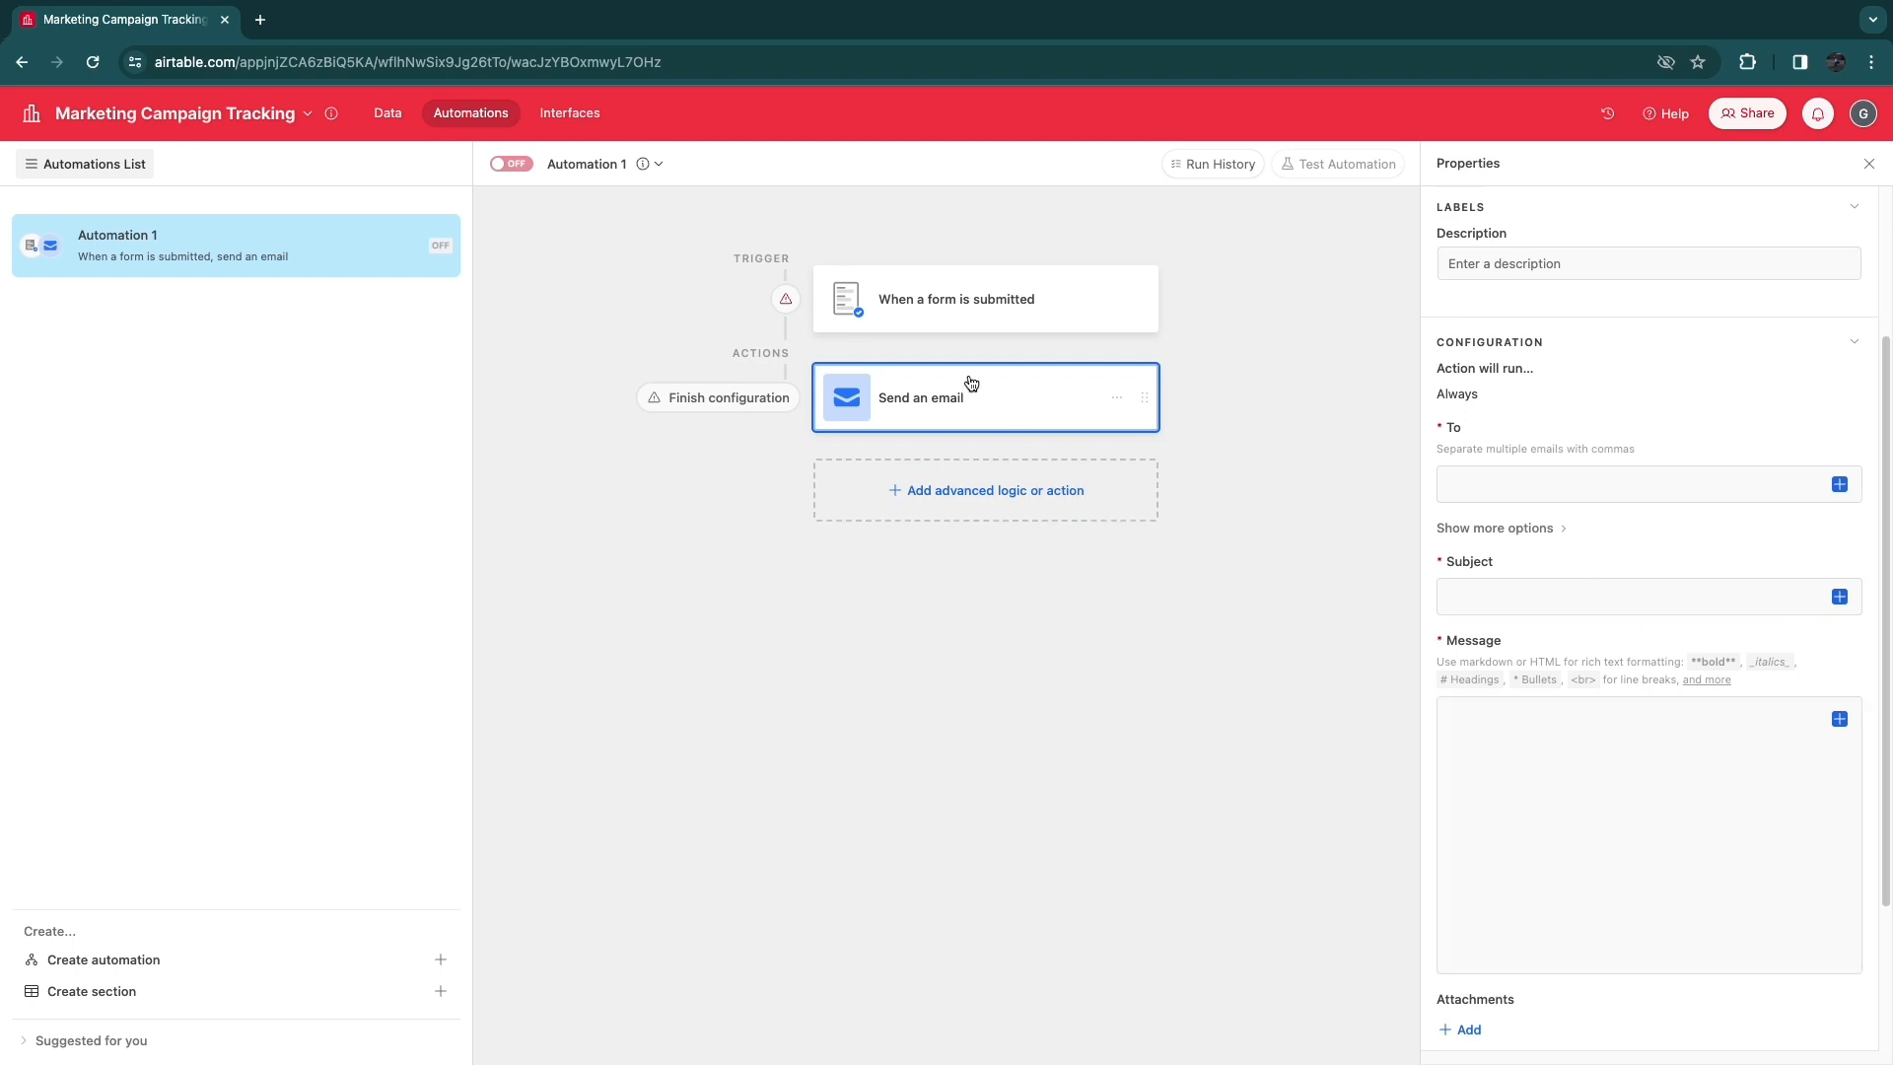
click(735, 399)
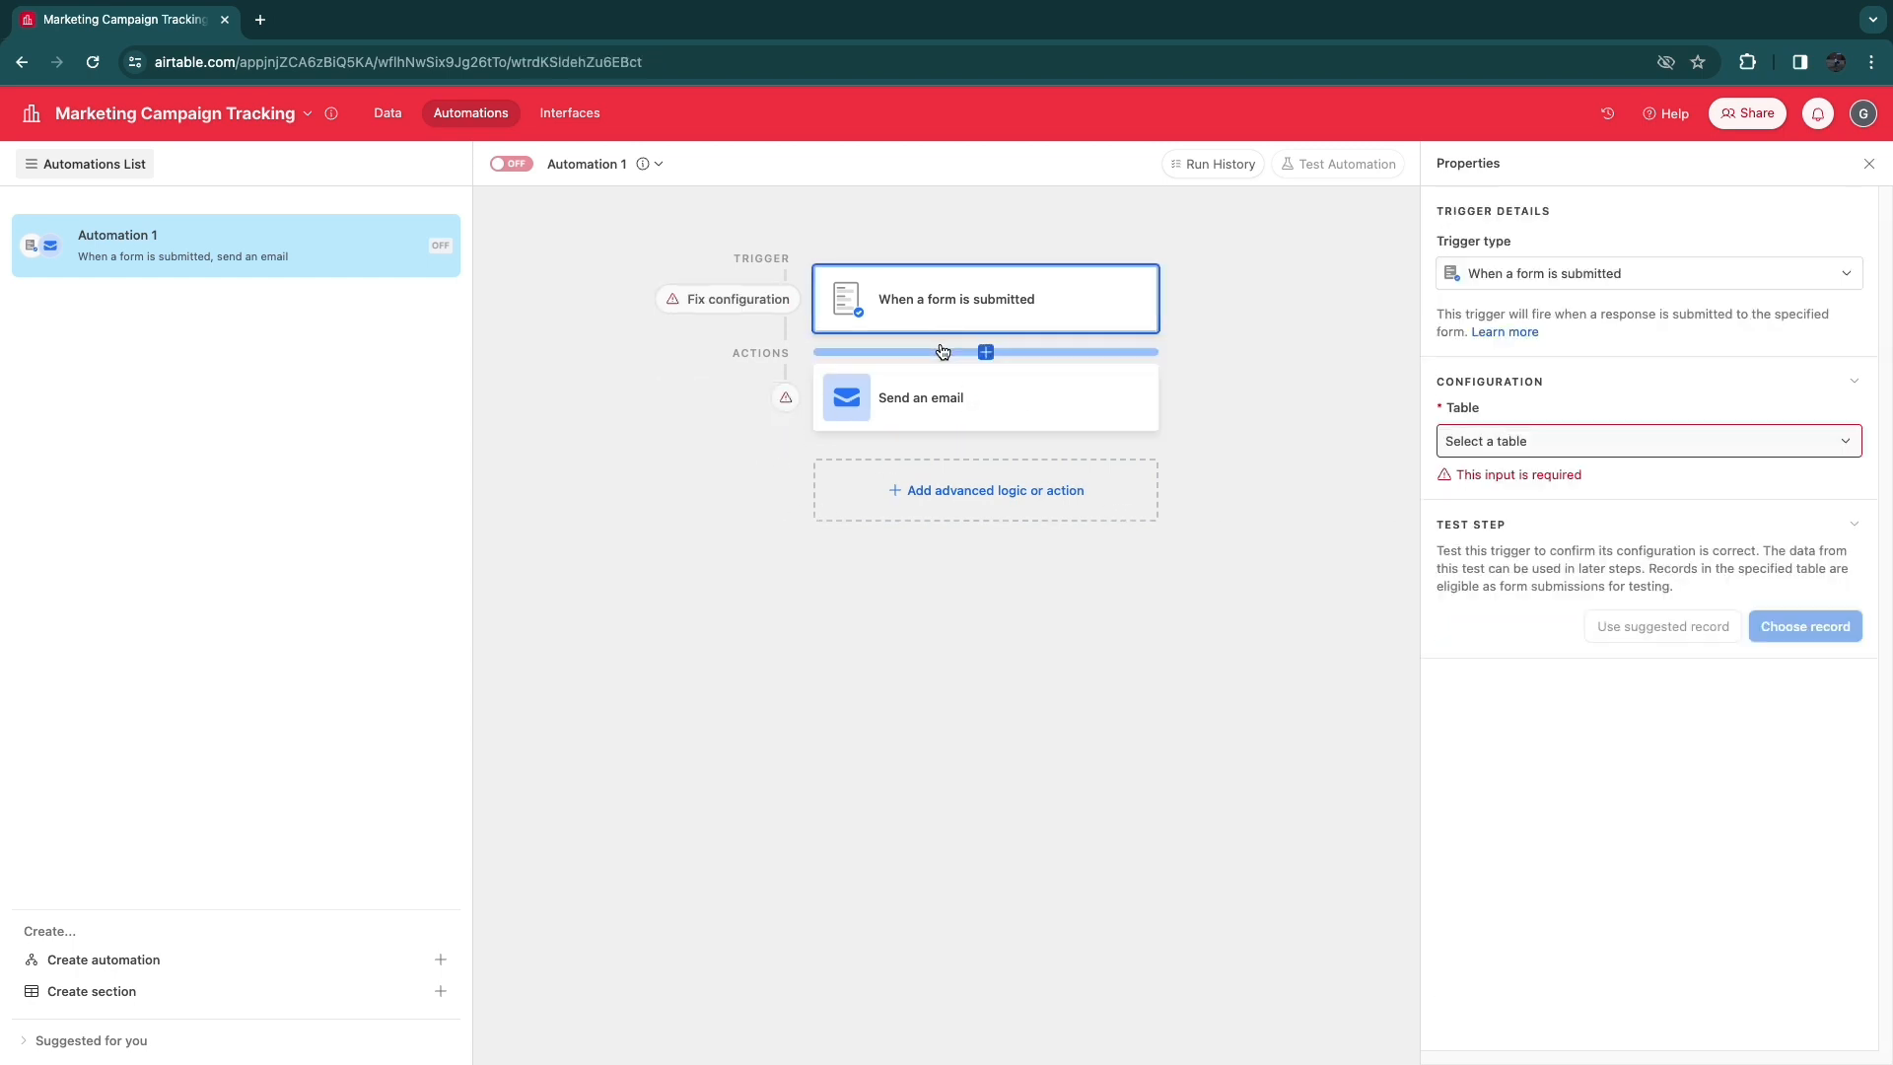
click(1466, 440)
click(1500, 509)
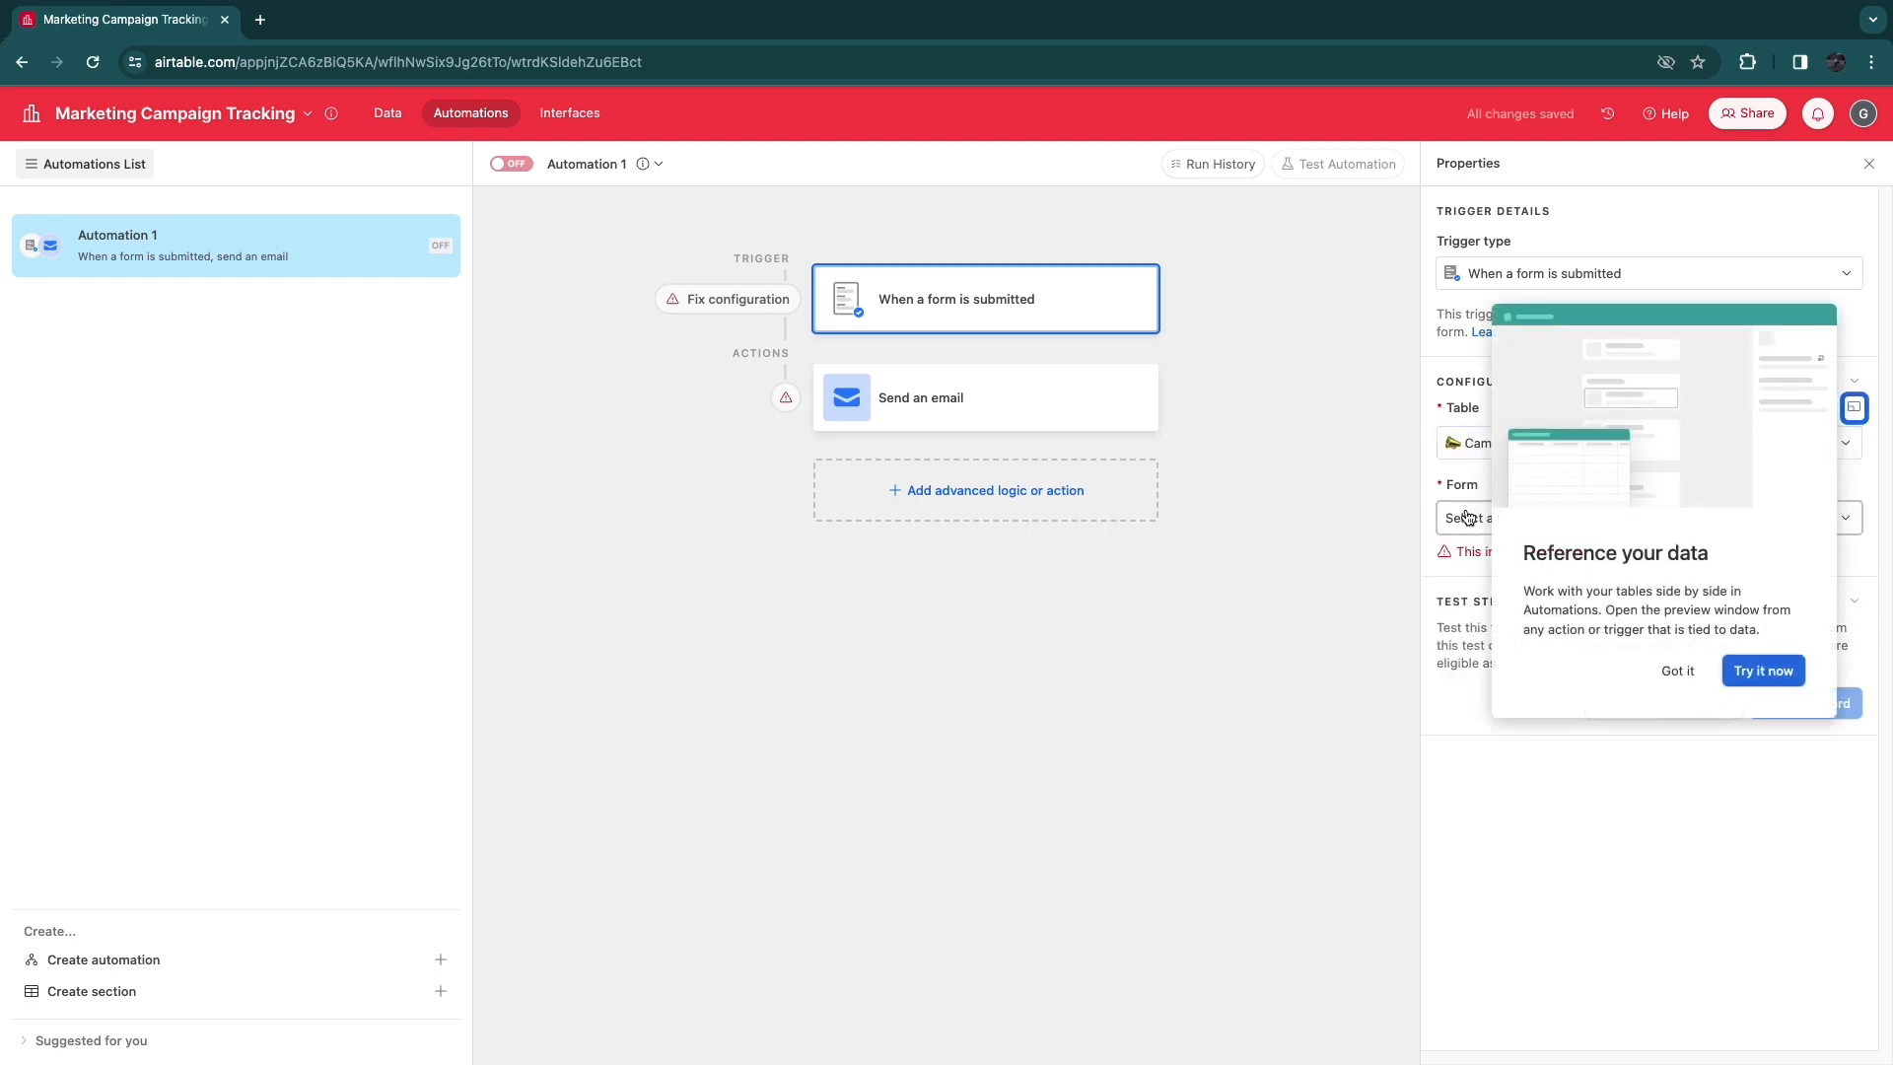
click(1688, 673)
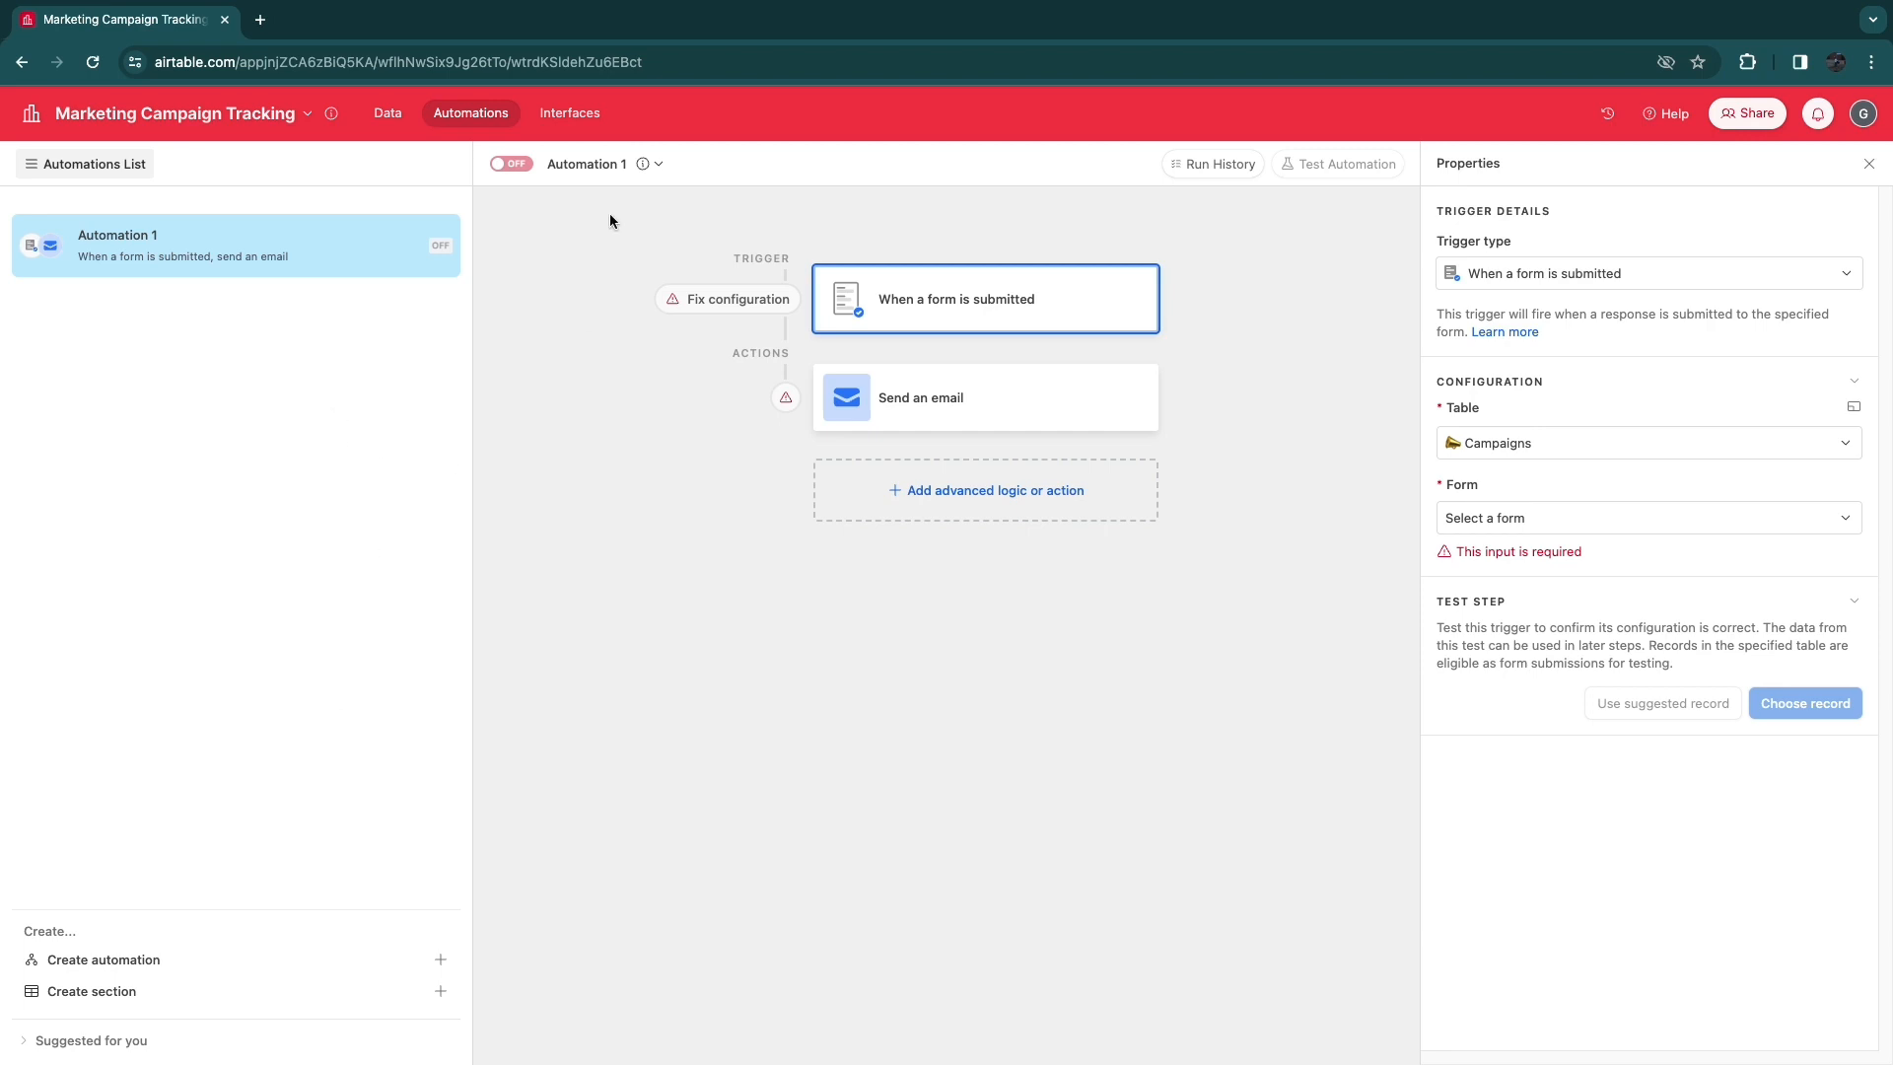
Build a new interface with a list page based on the Campaigns table and check the list's settings.
click(568, 124)
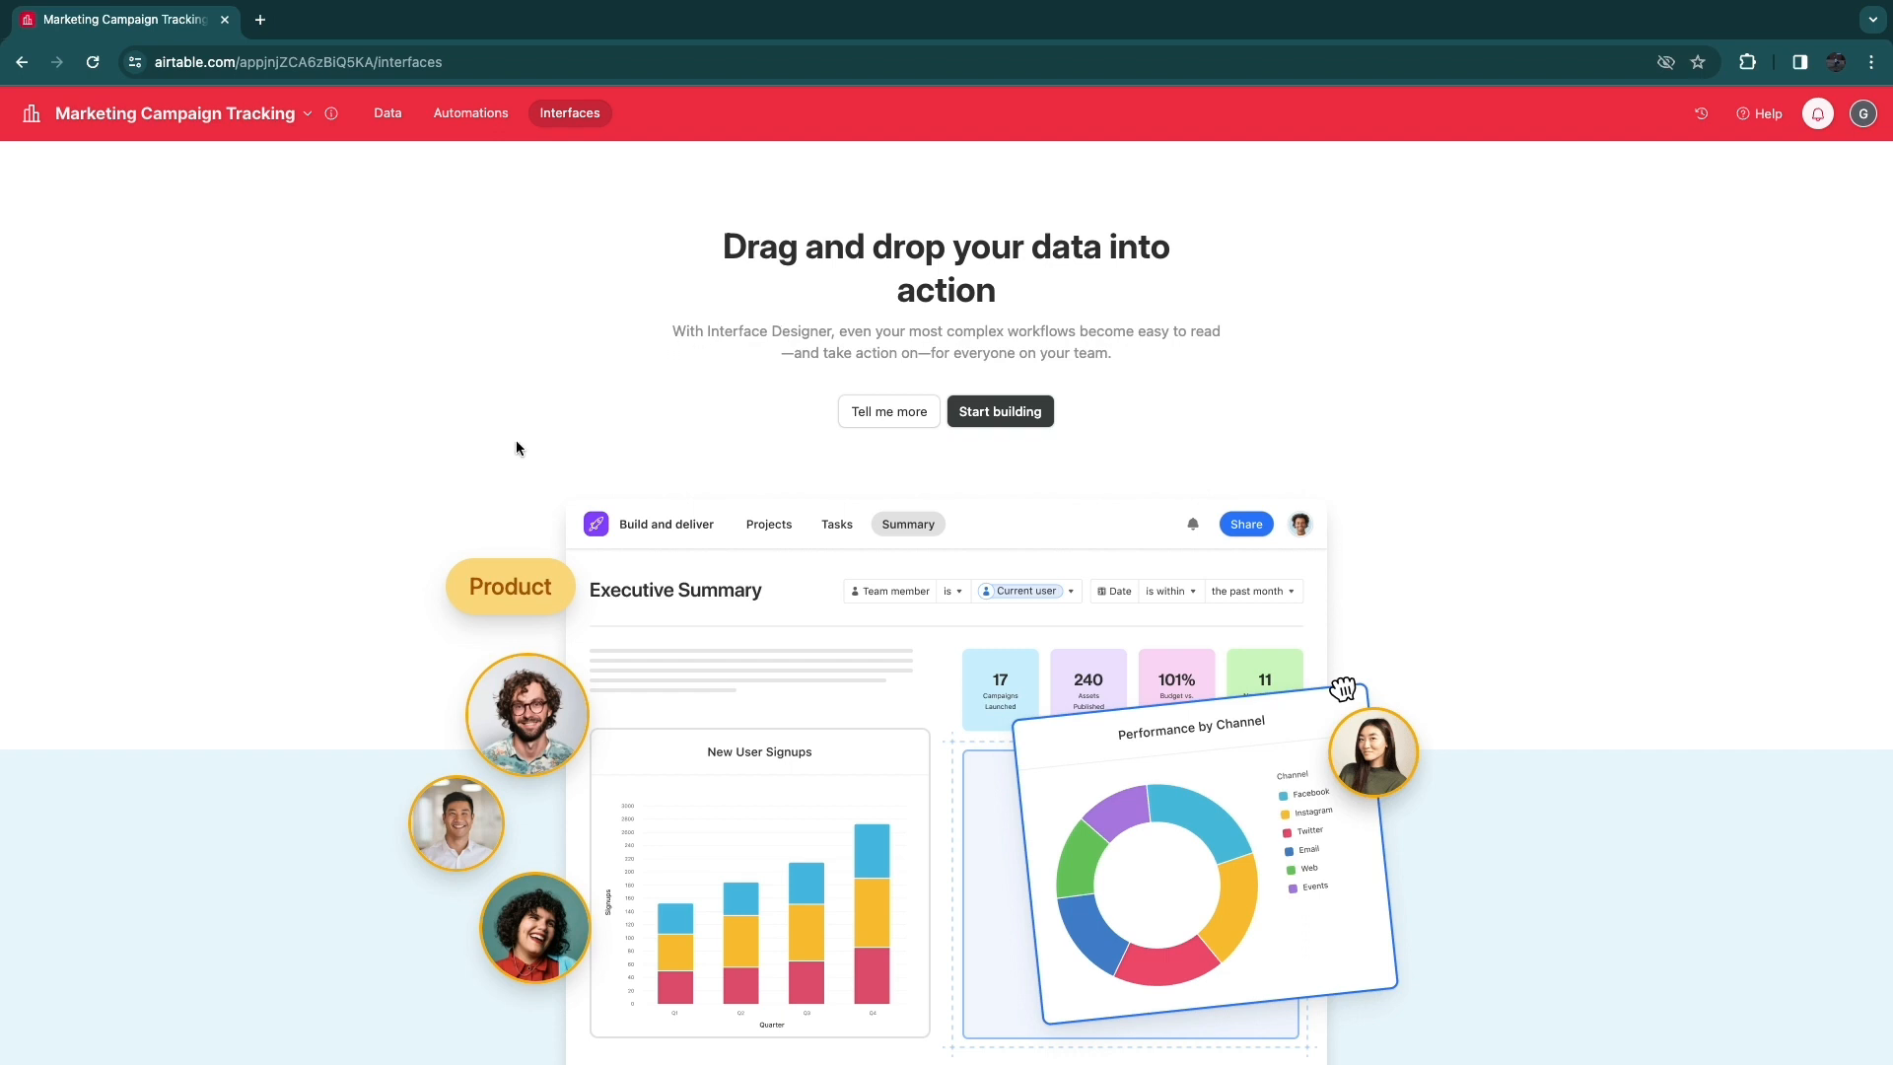
click(1032, 419)
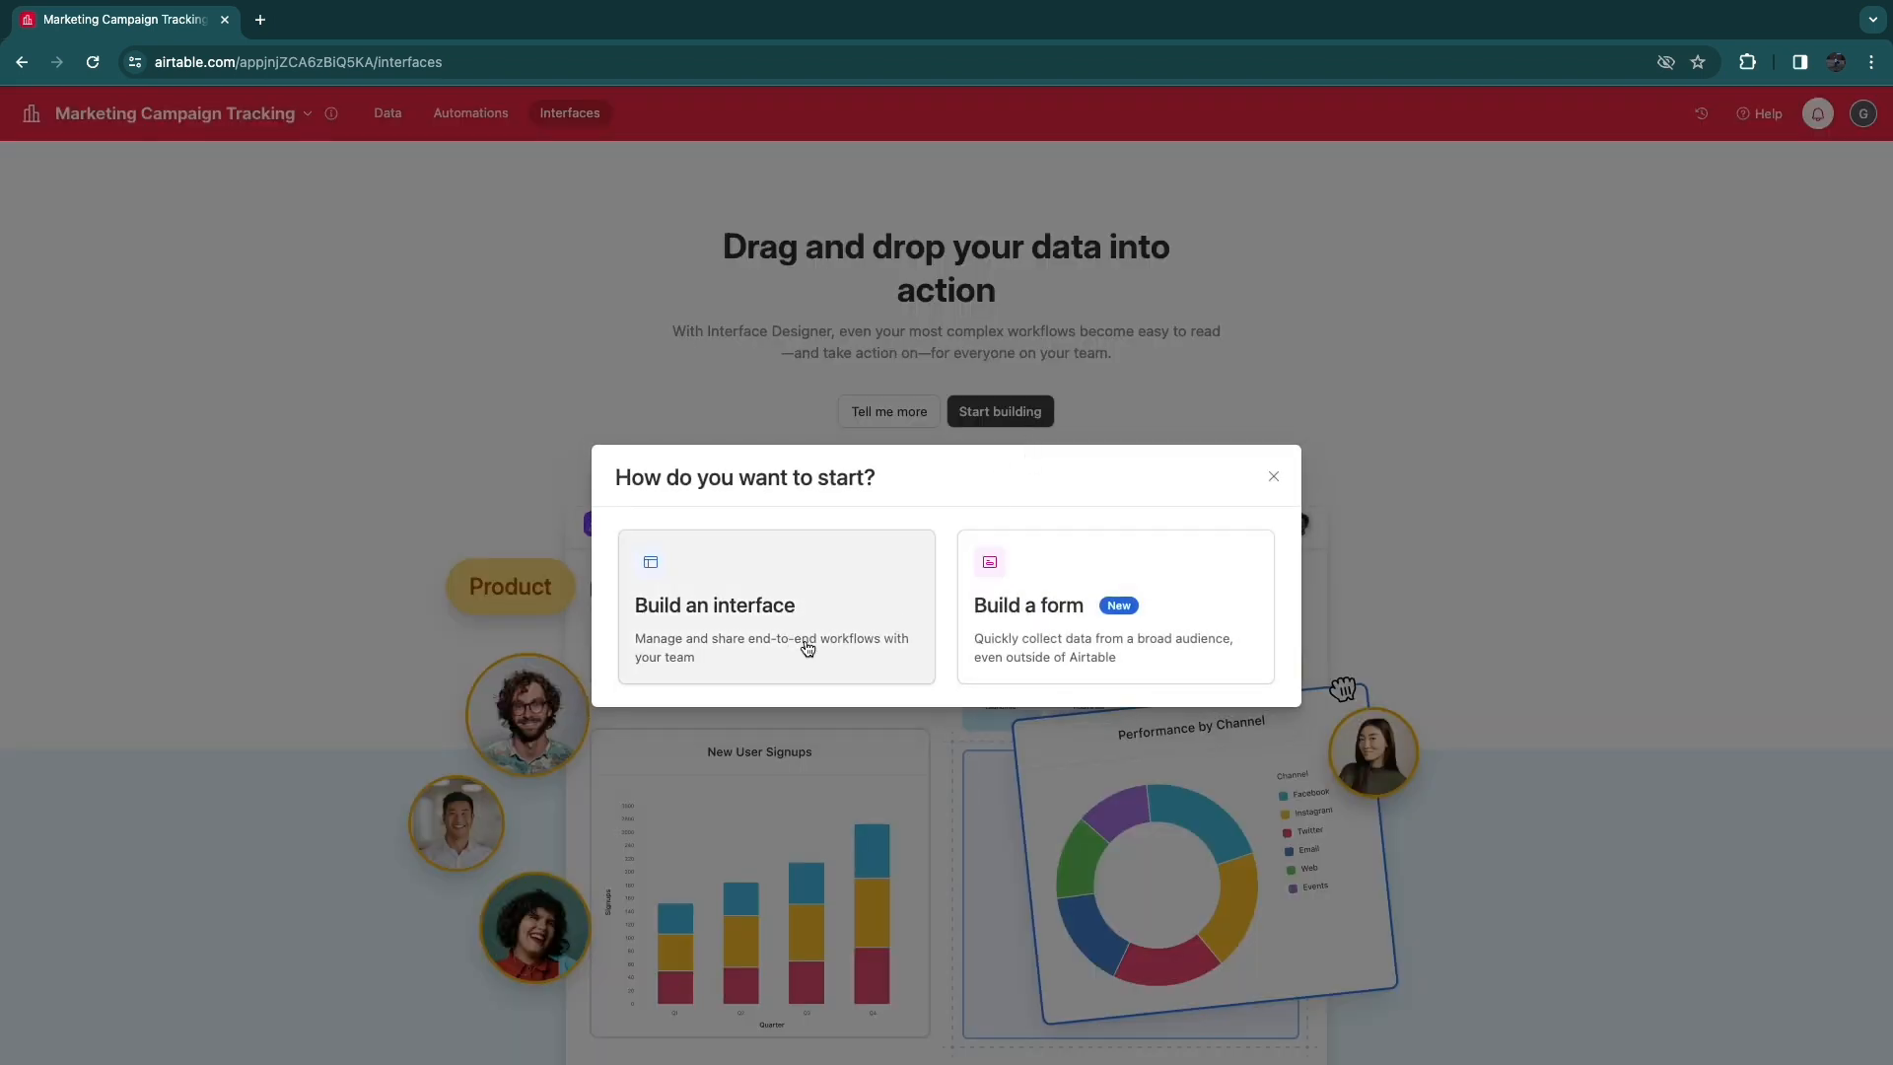
click(702, 636)
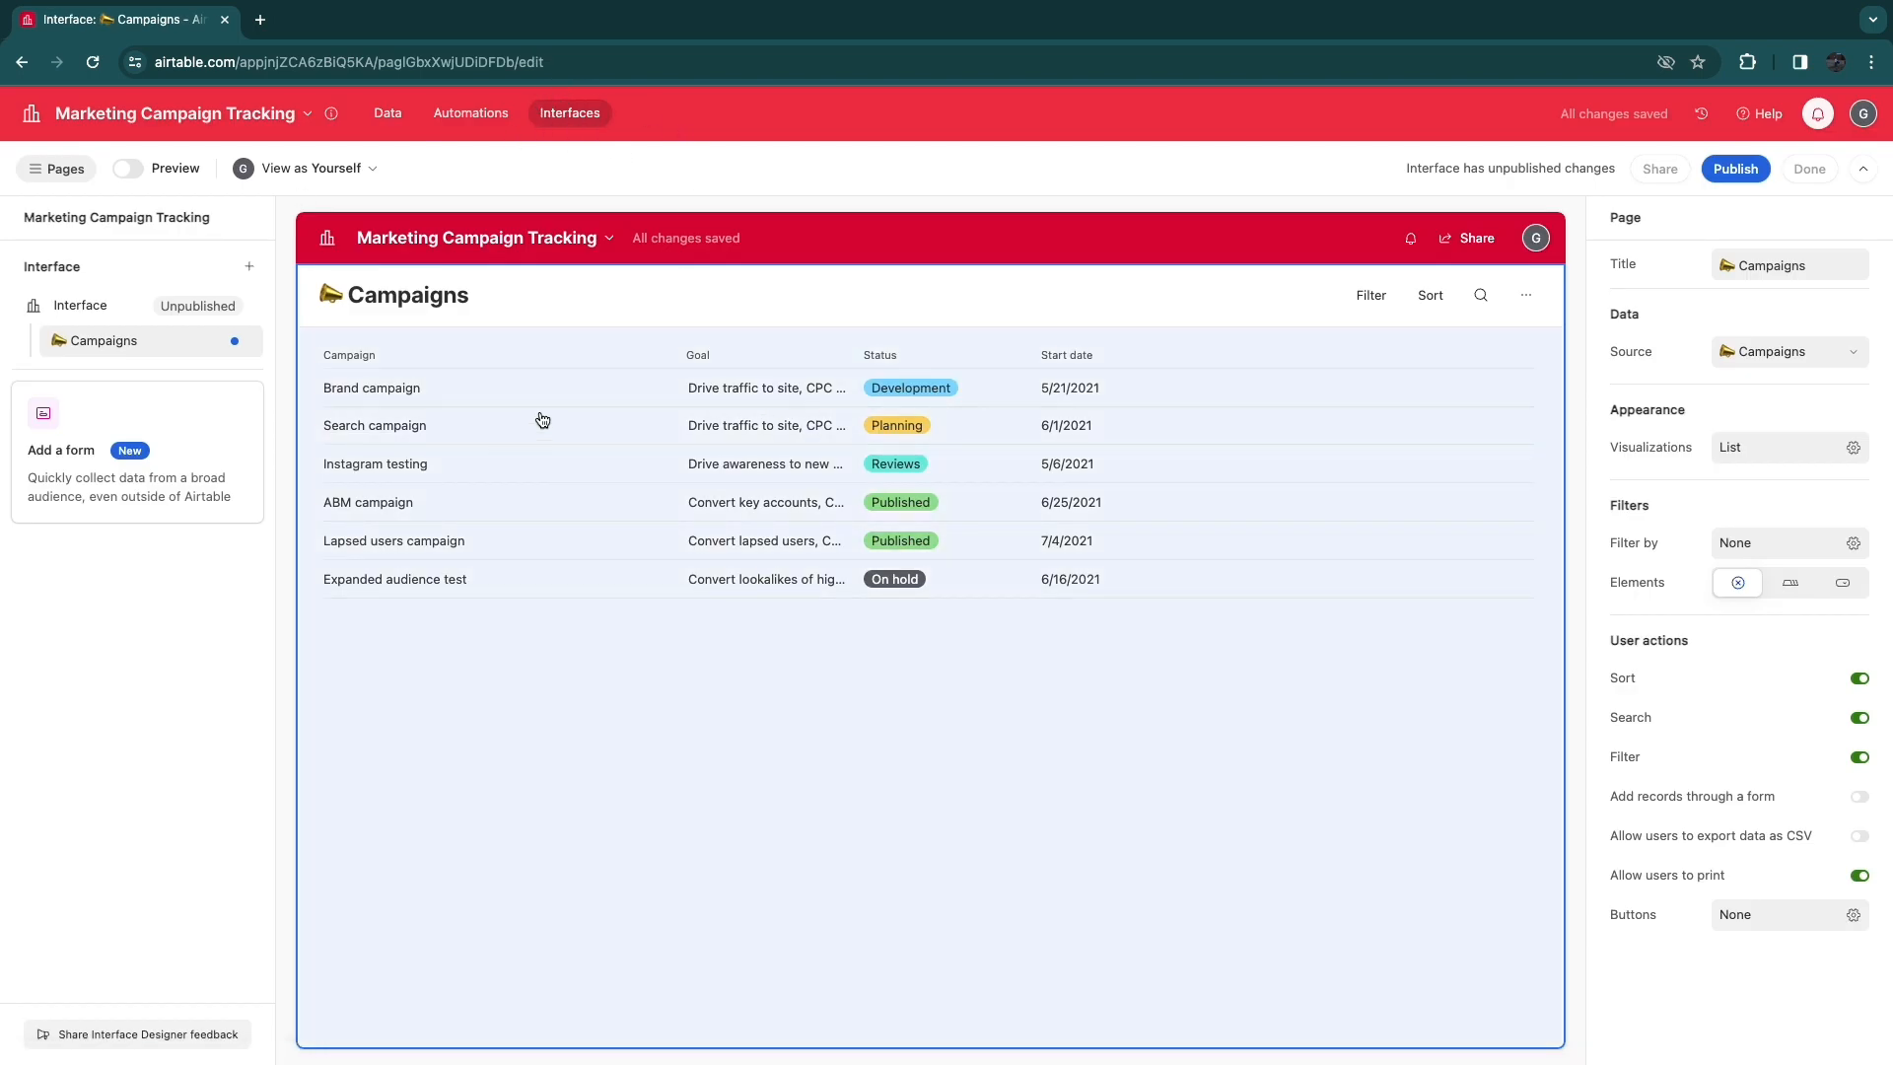
click(499, 381)
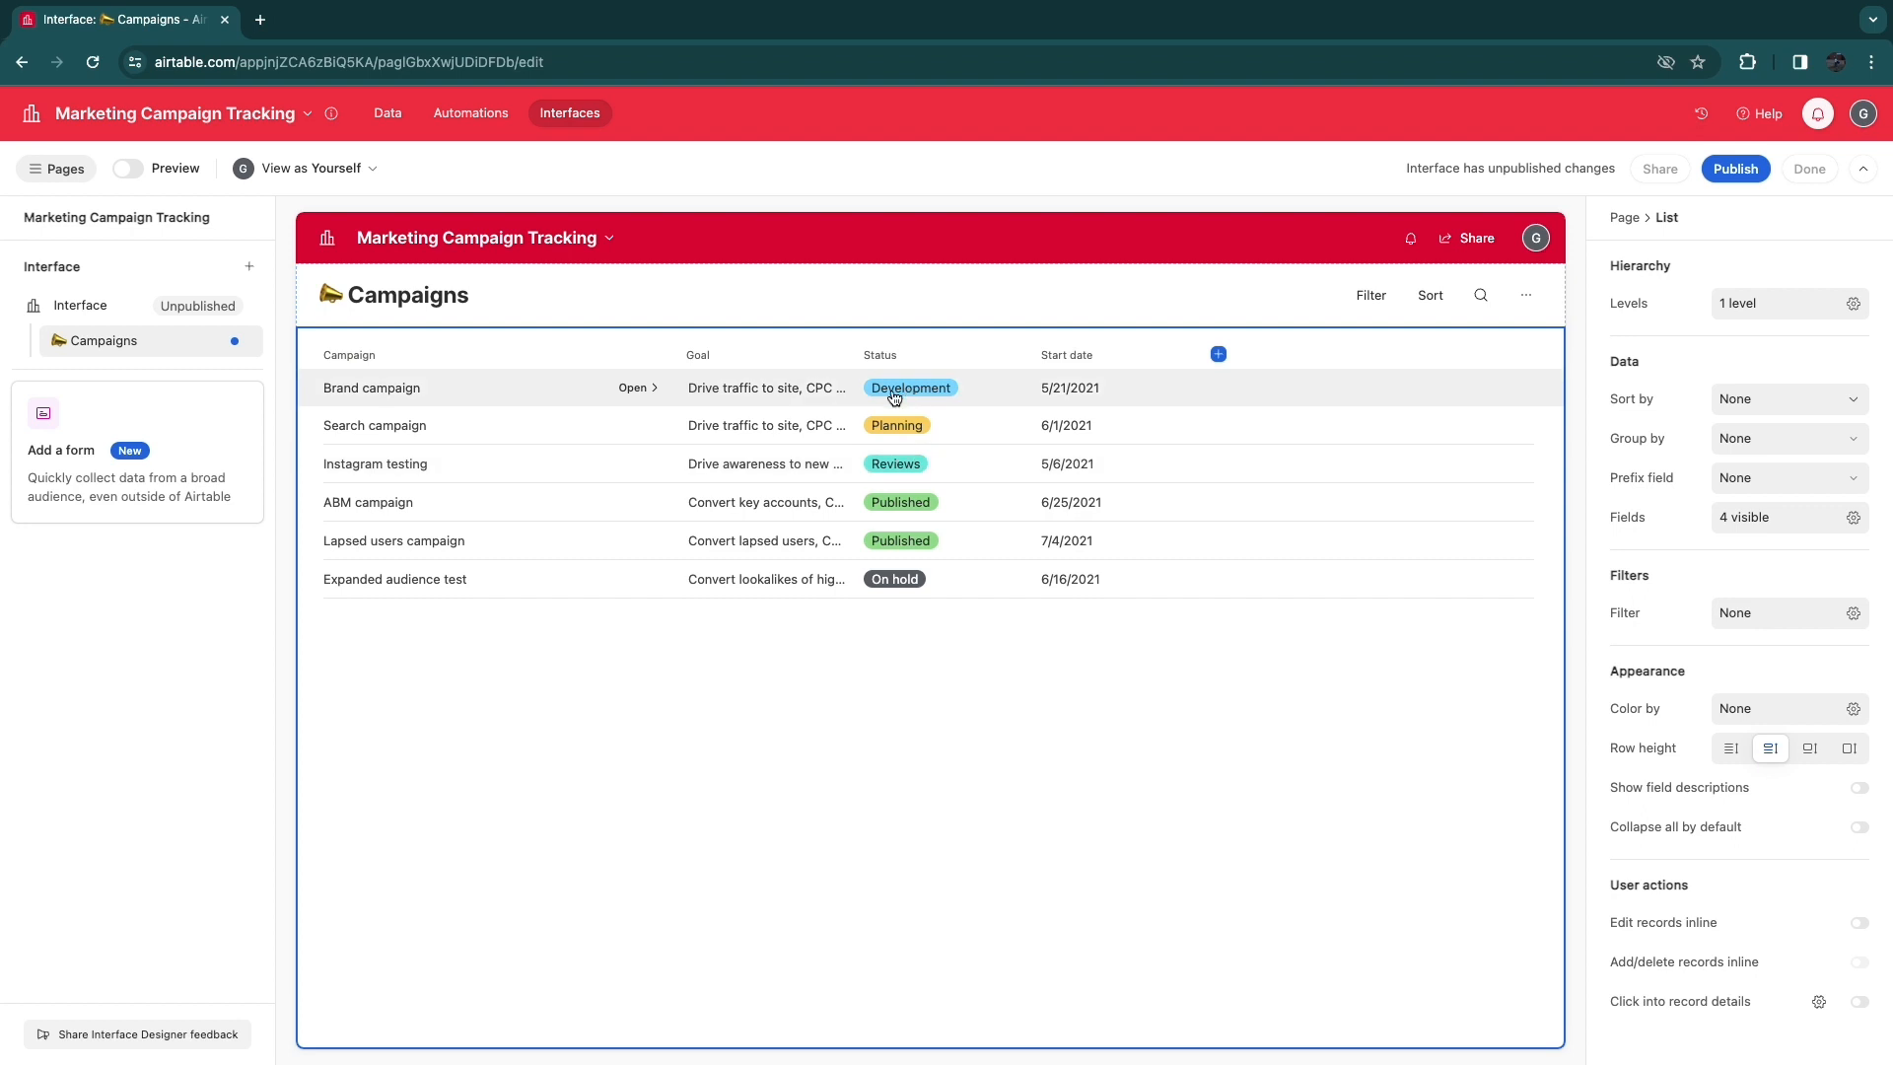
key(Escape)
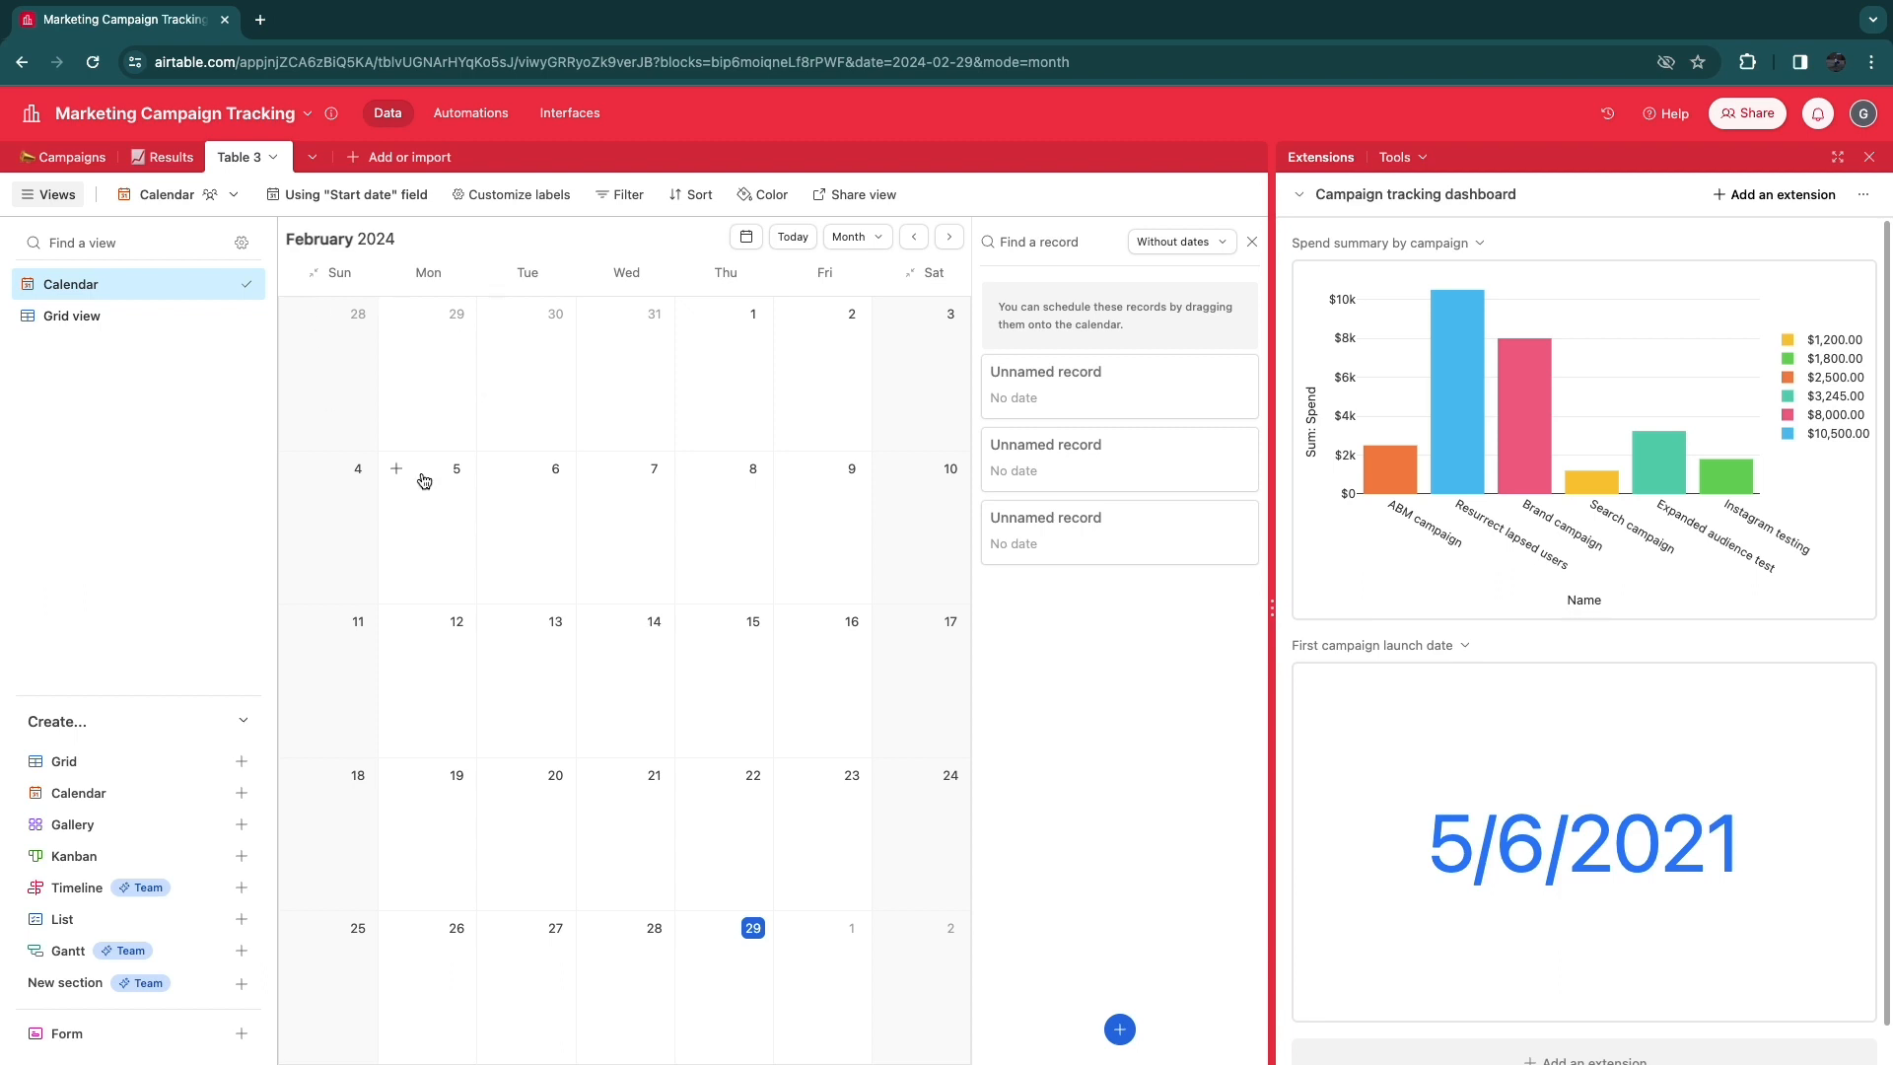
In the Campaigns table's Review creative view, add a record named ";." with status Development, plus a new text field.
click(69, 156)
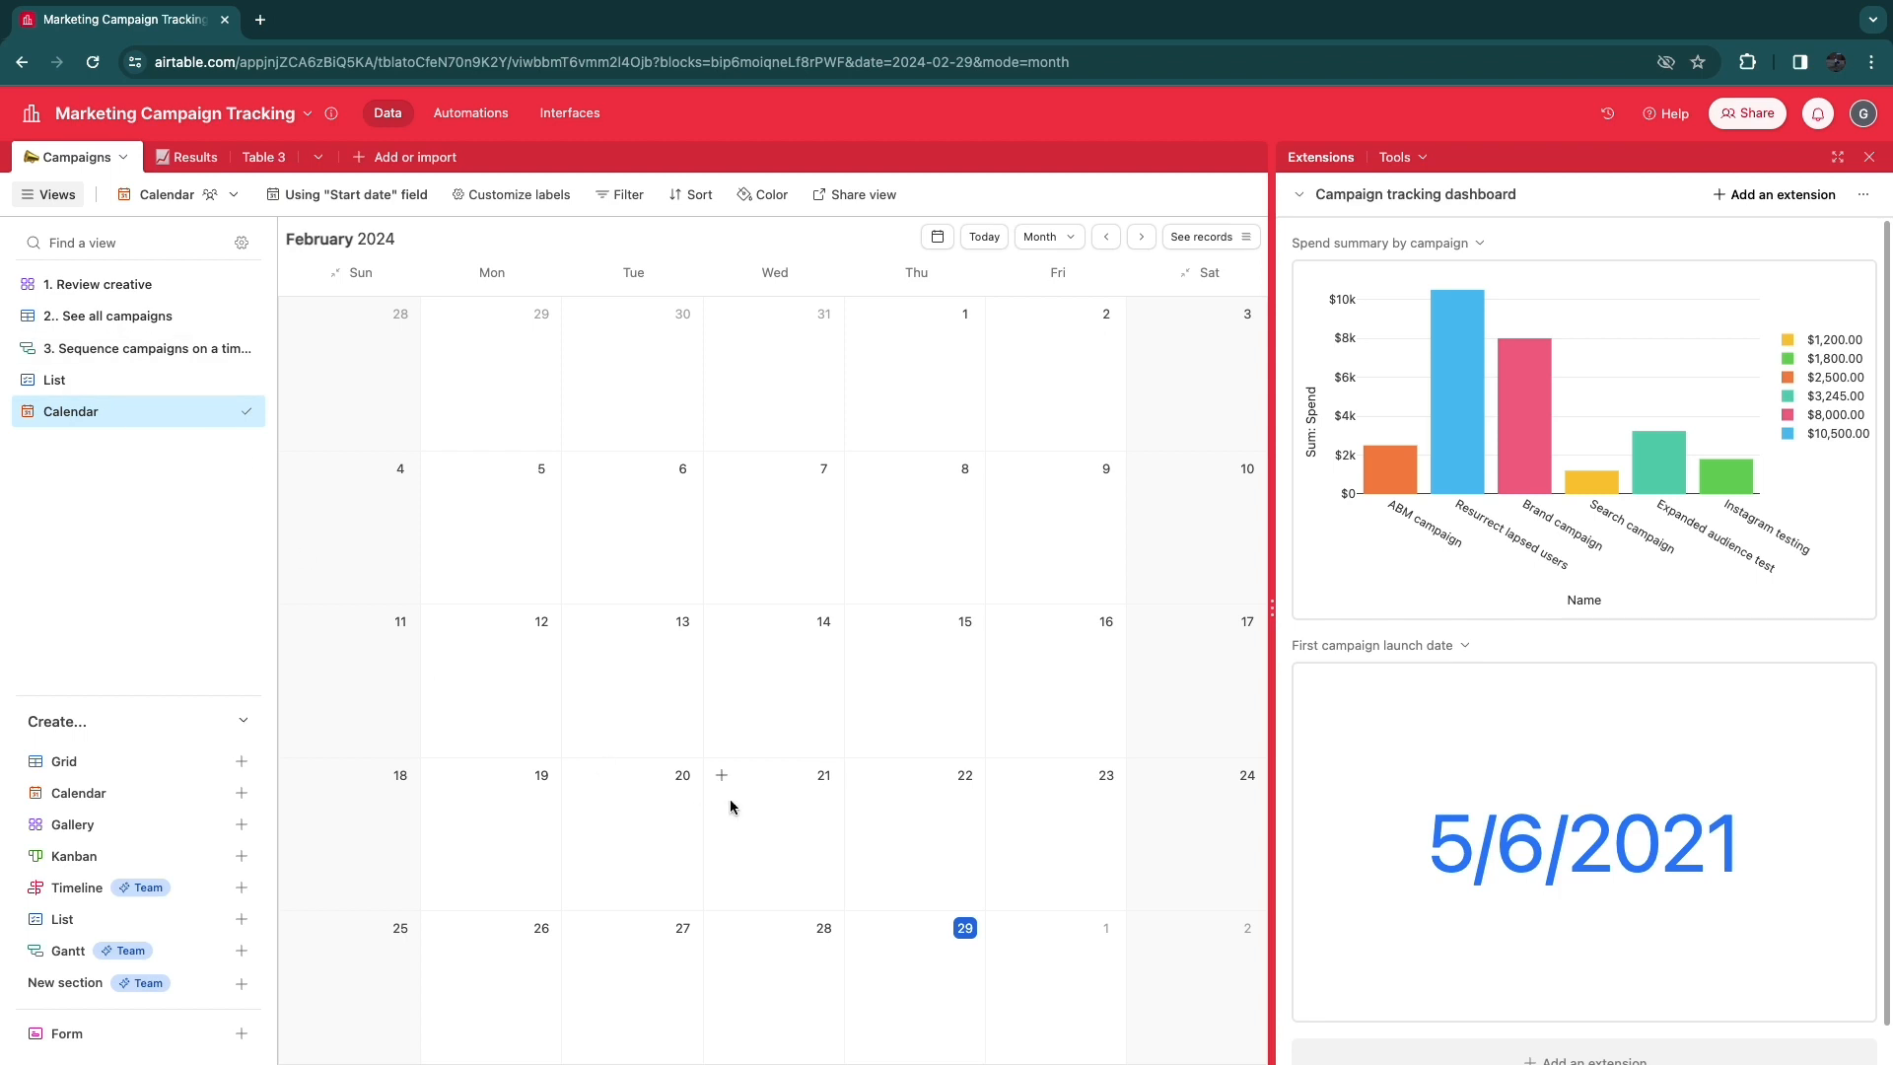
click(124, 281)
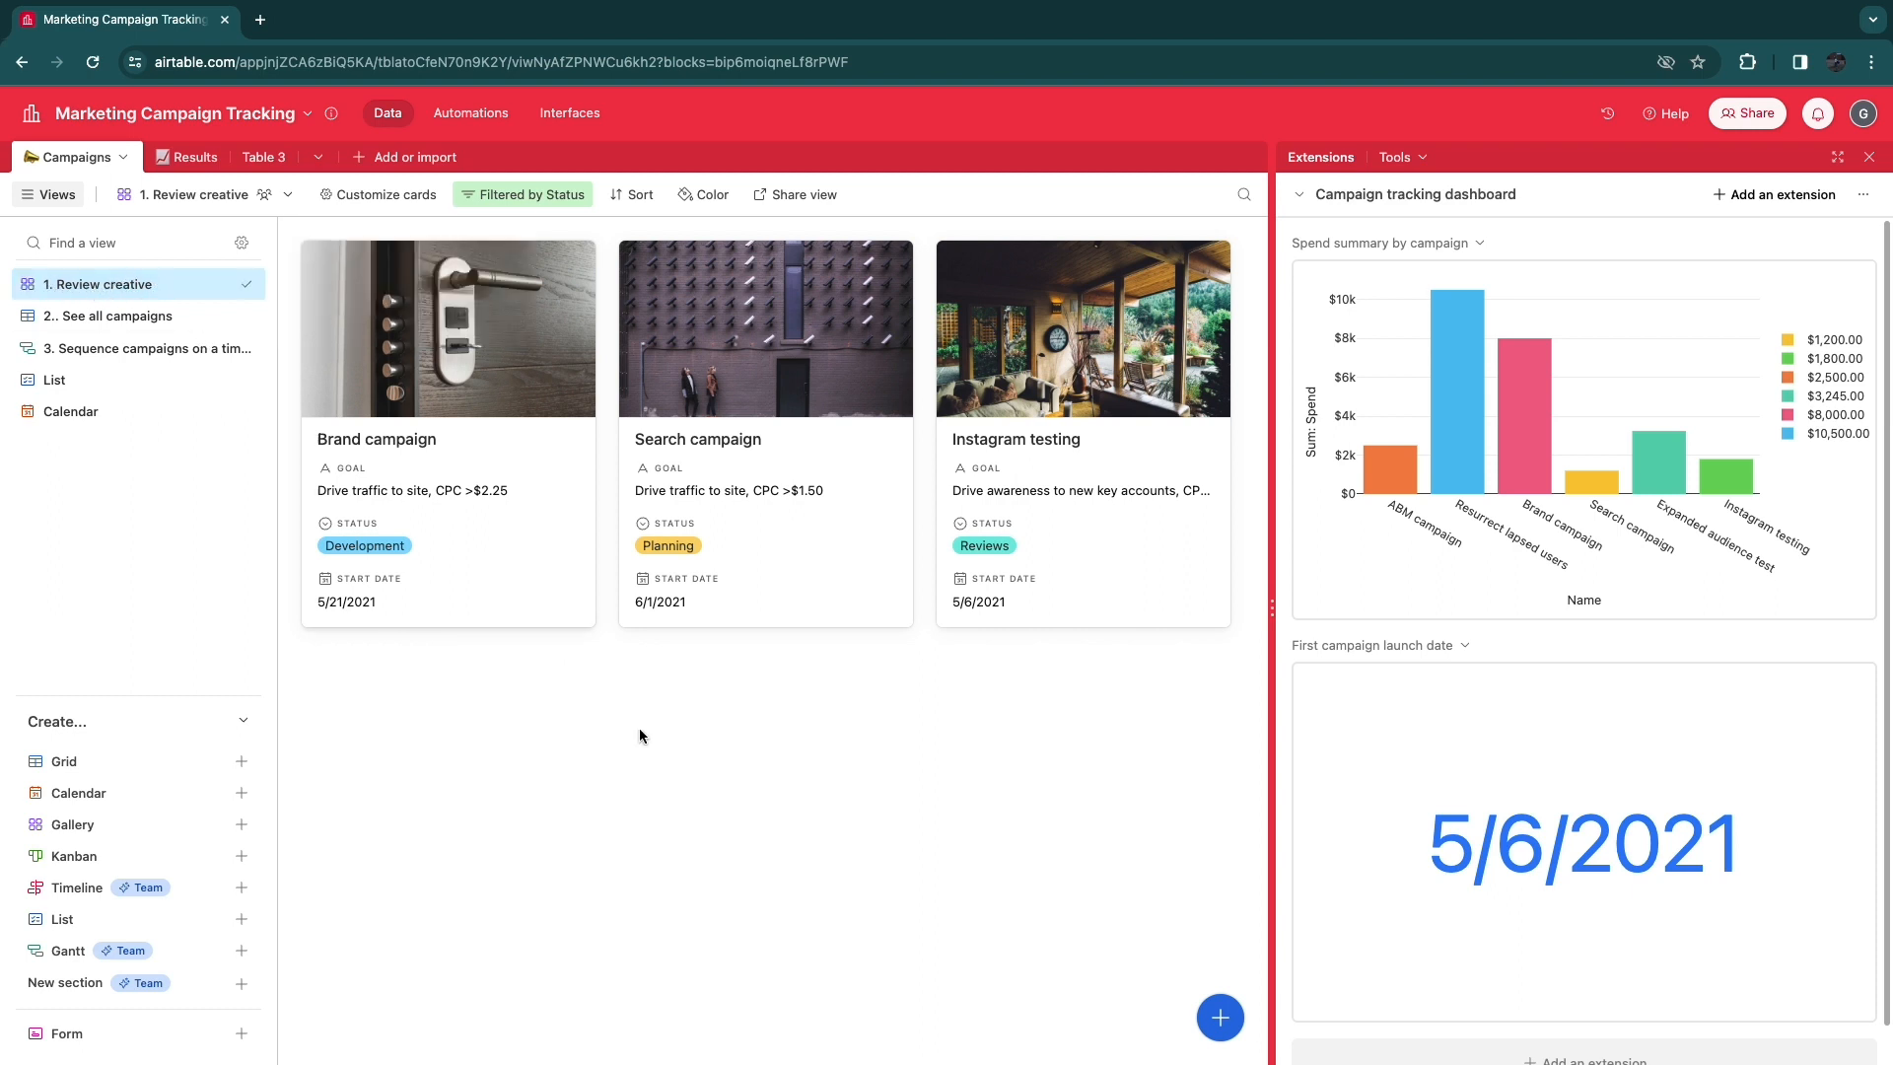
click(1233, 1030)
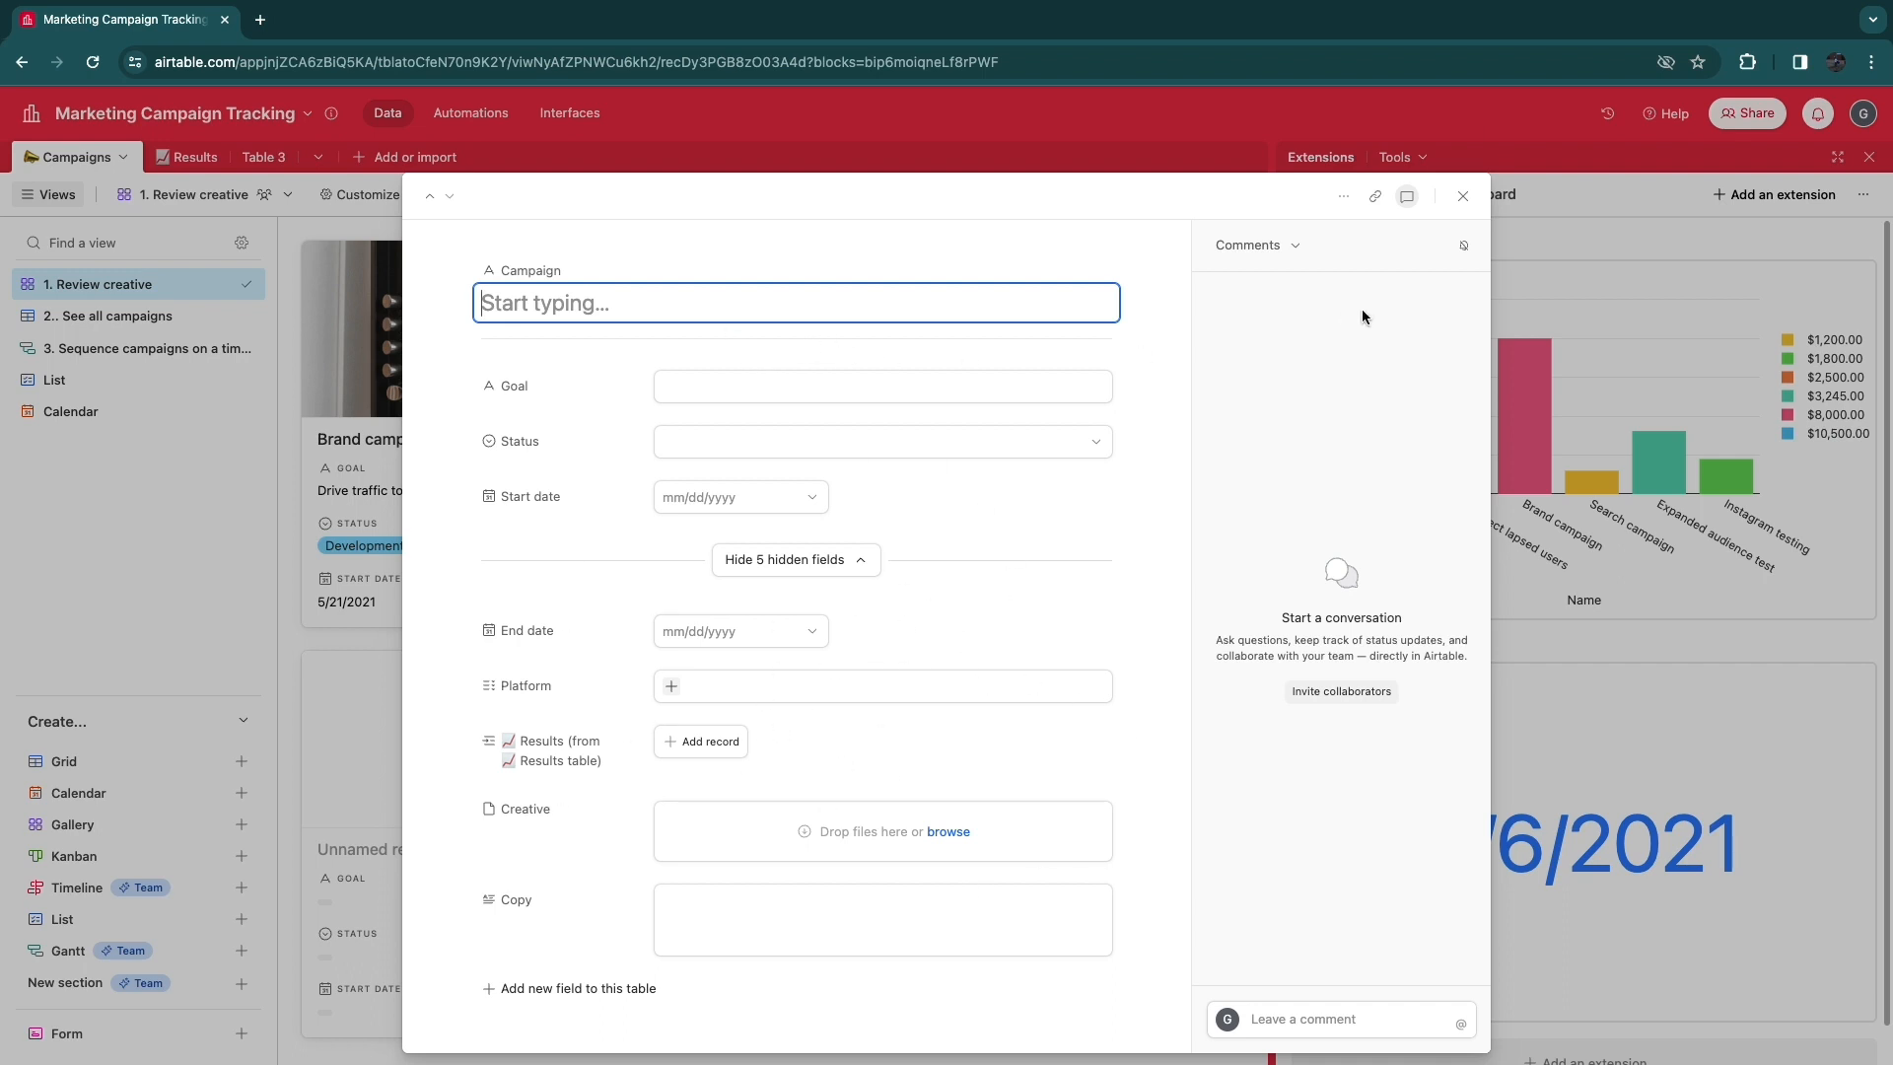
key(Escape)
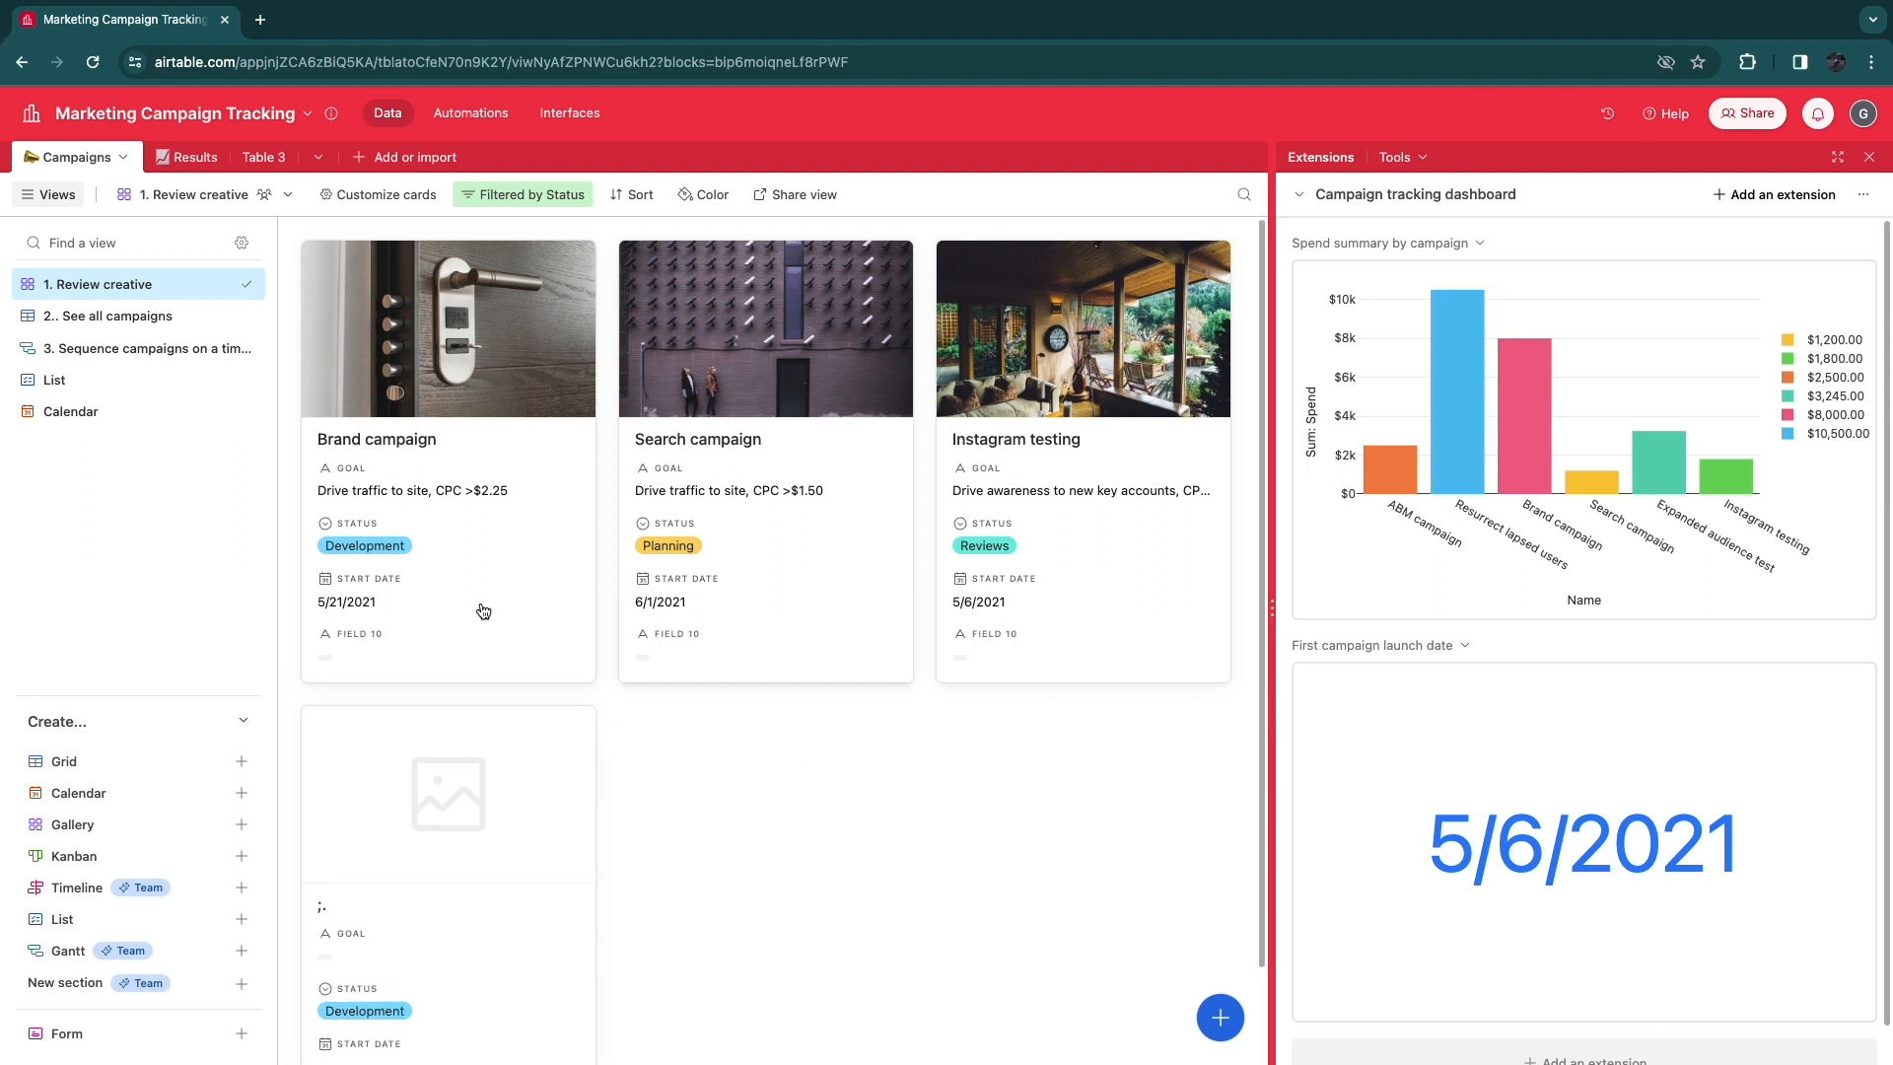
scroll(520, 784, down, 1)
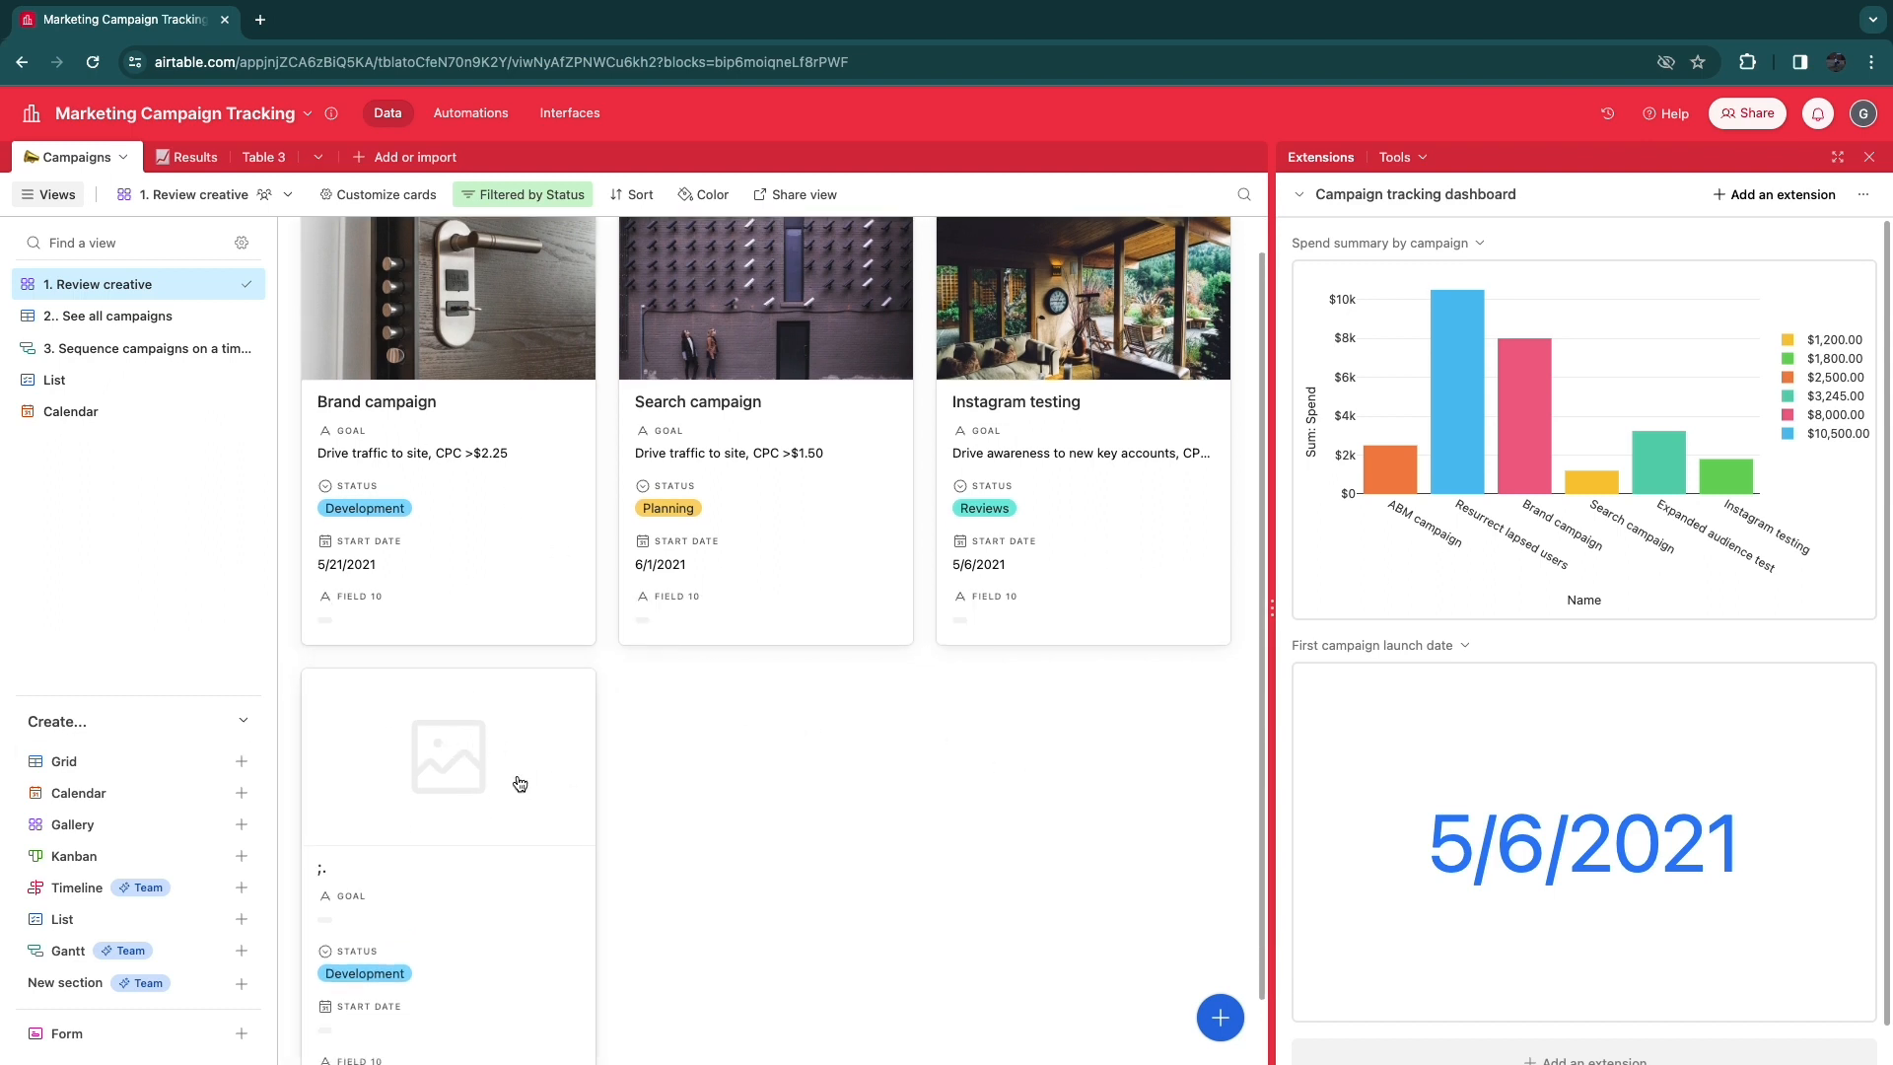
scroll(520, 784, down, 2)
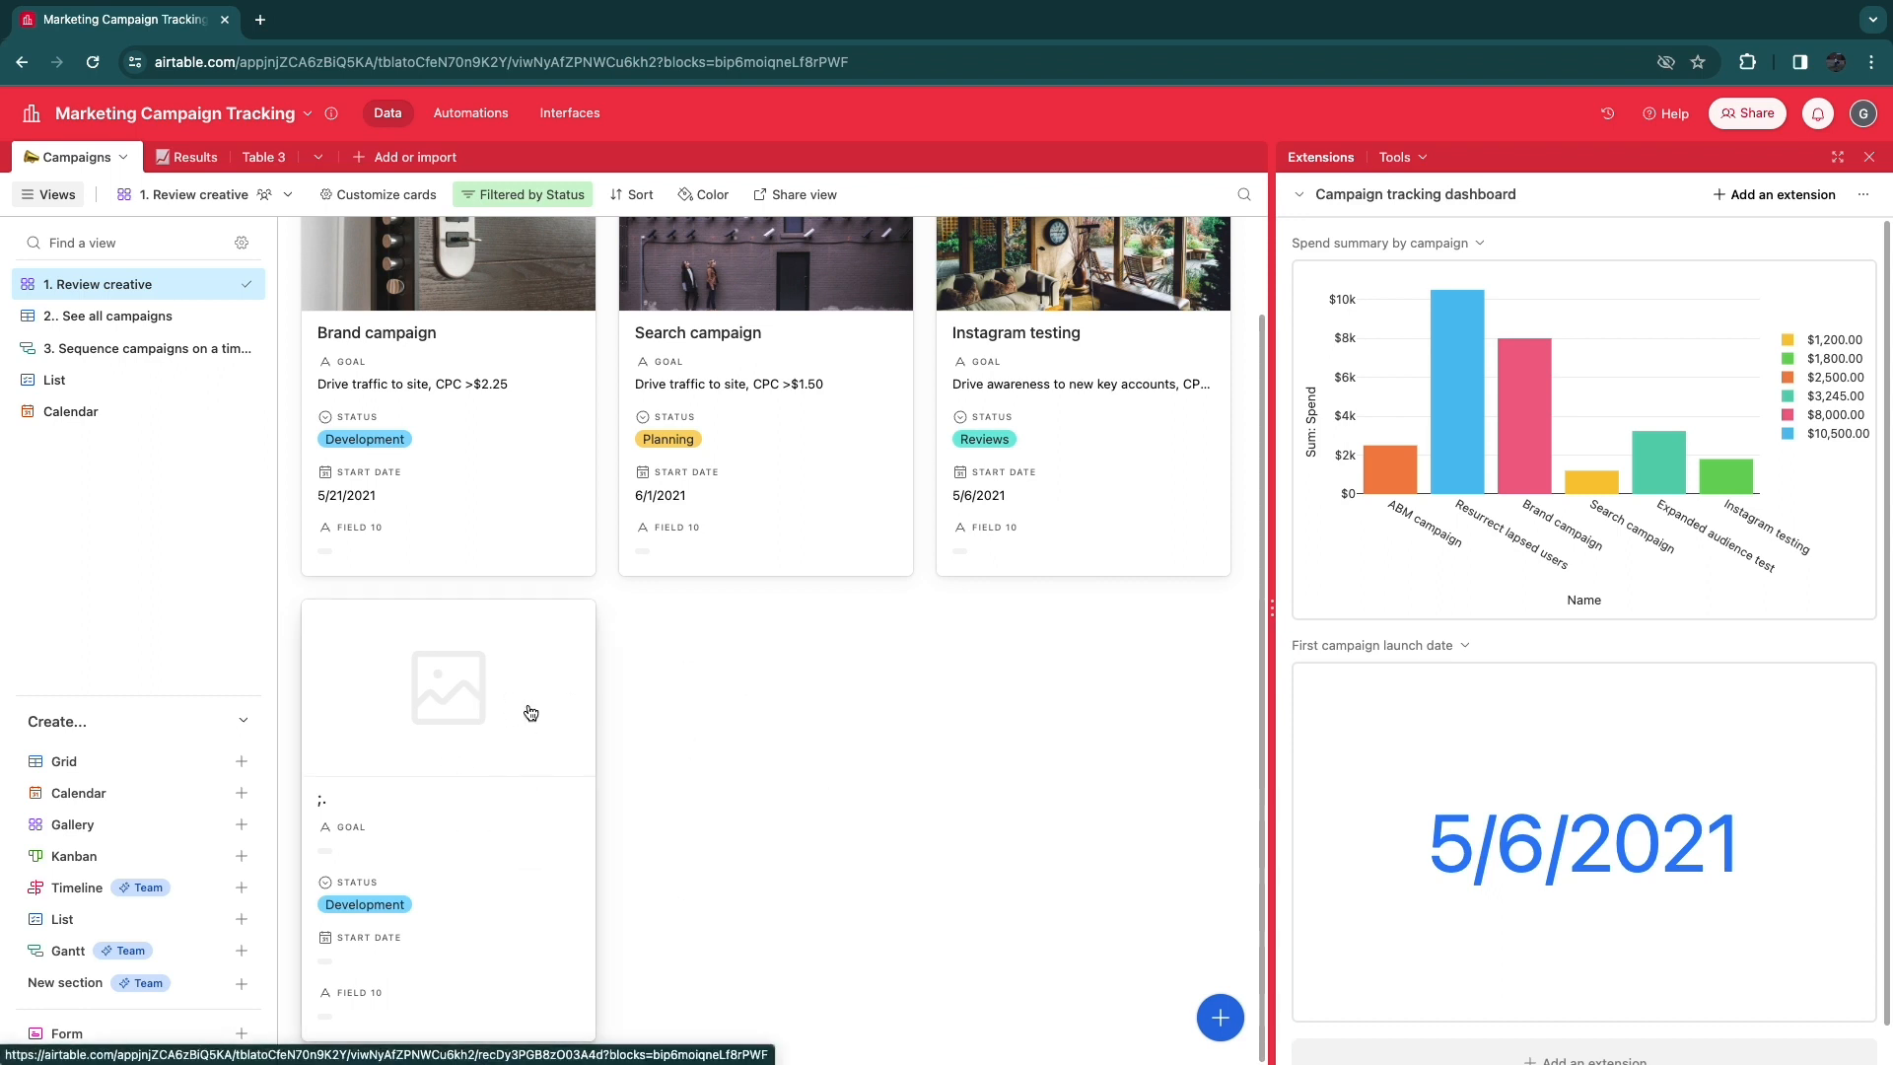
scroll(837, 750, up, 3)
Add a blank record to the Campaigns table in the See all campaigns view and look through its columns.
click(128, 316)
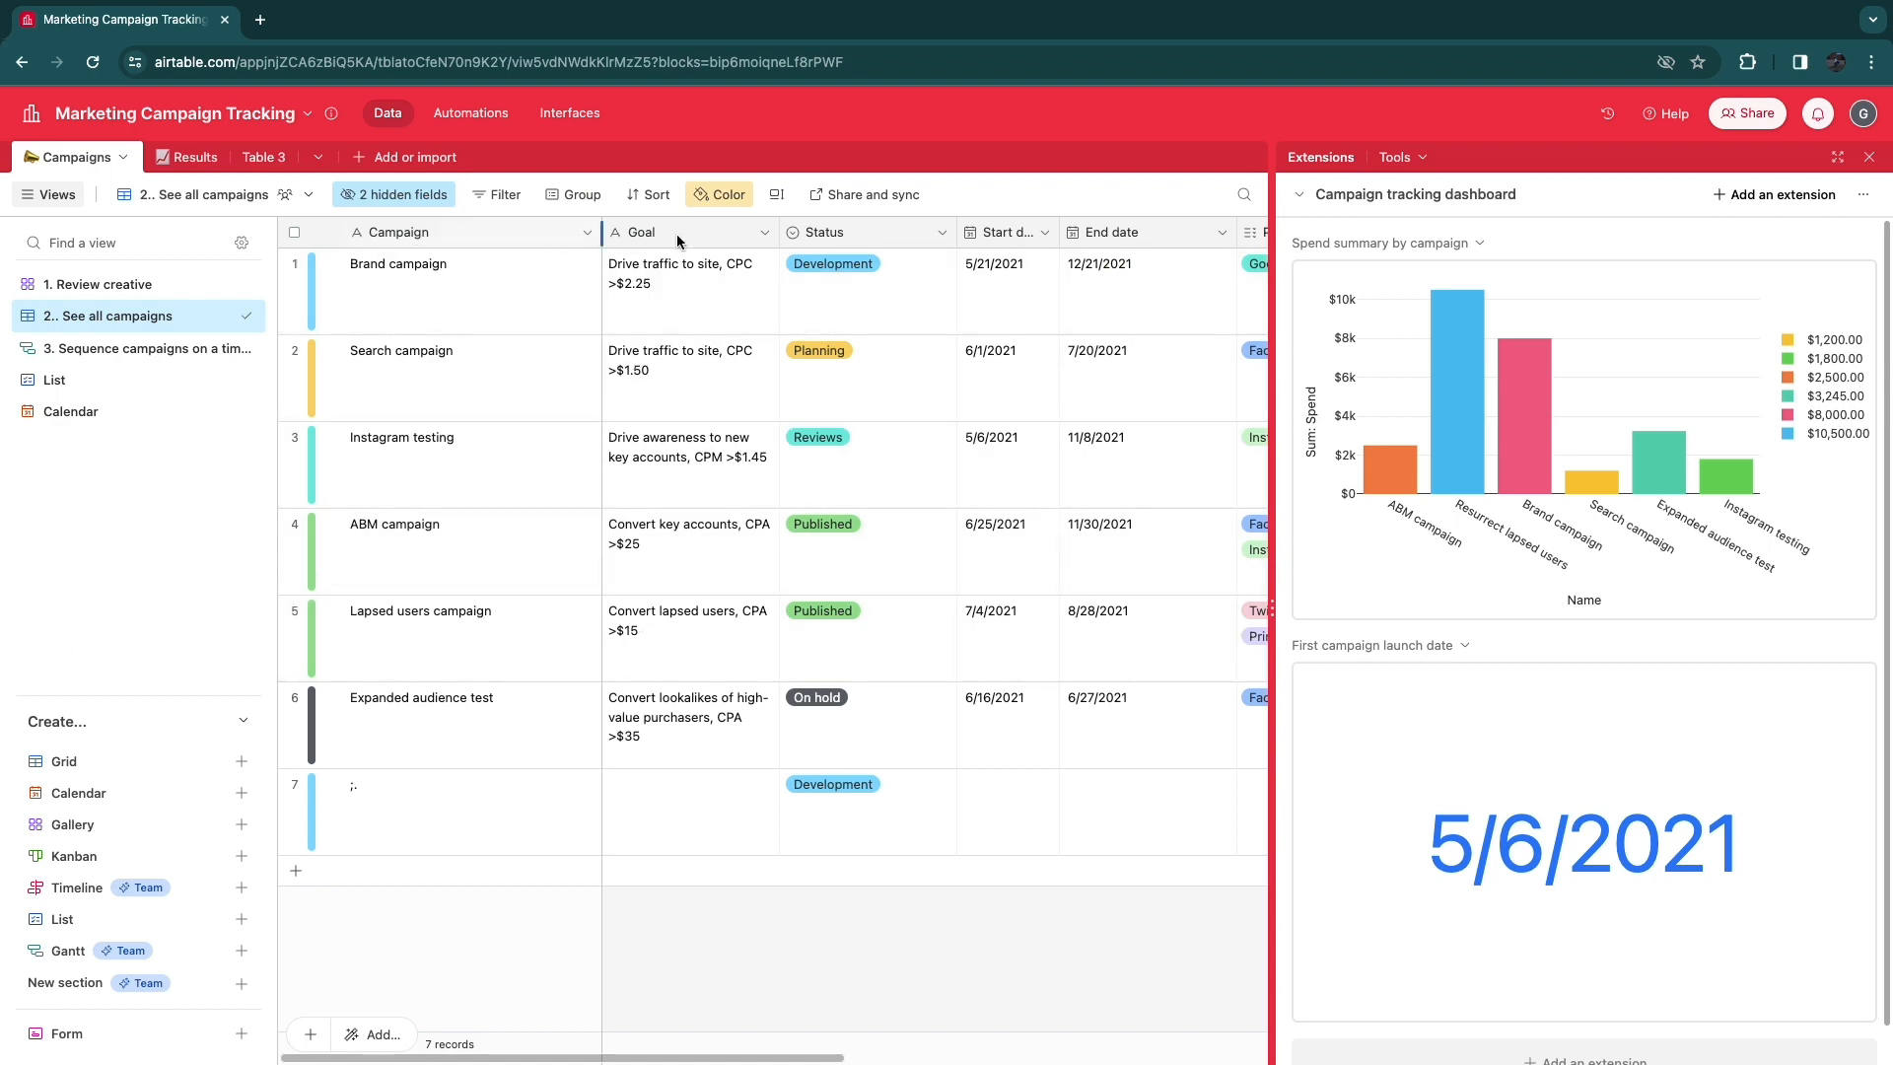
click(442, 450)
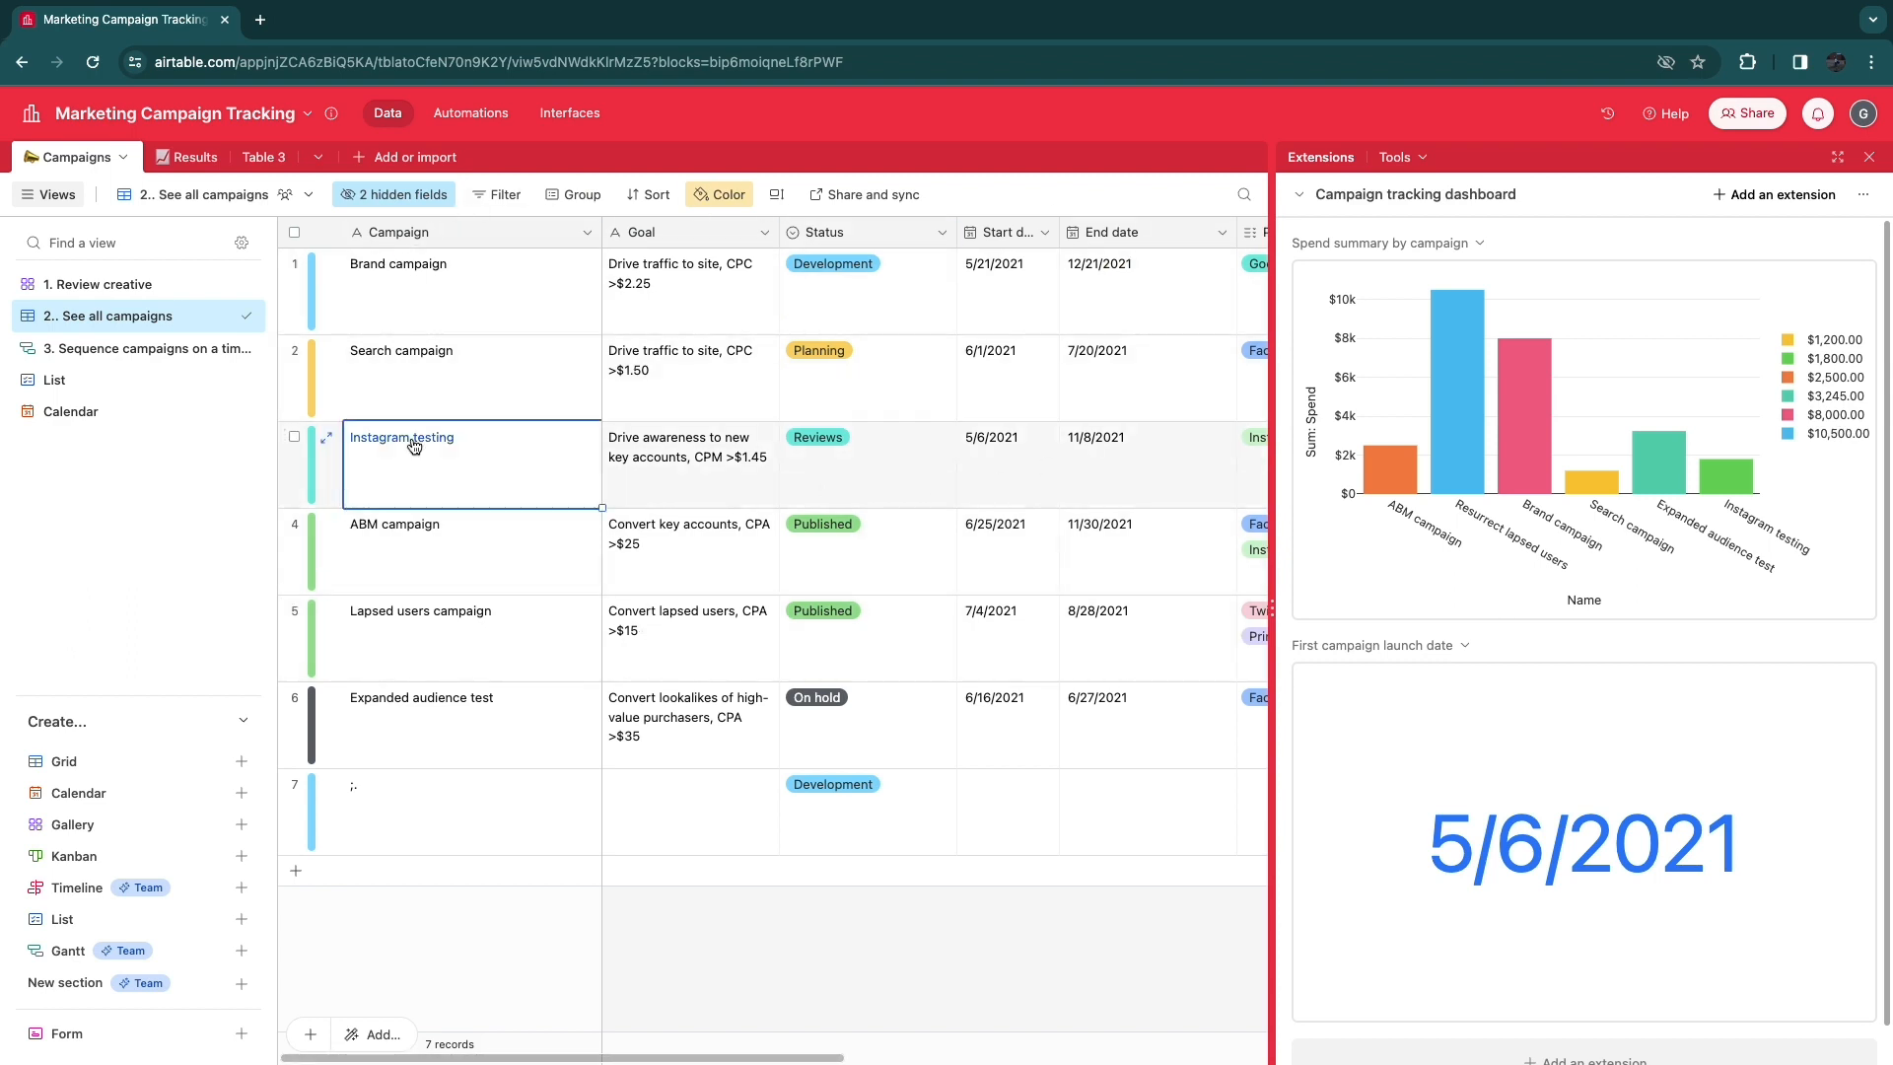
key(Up)
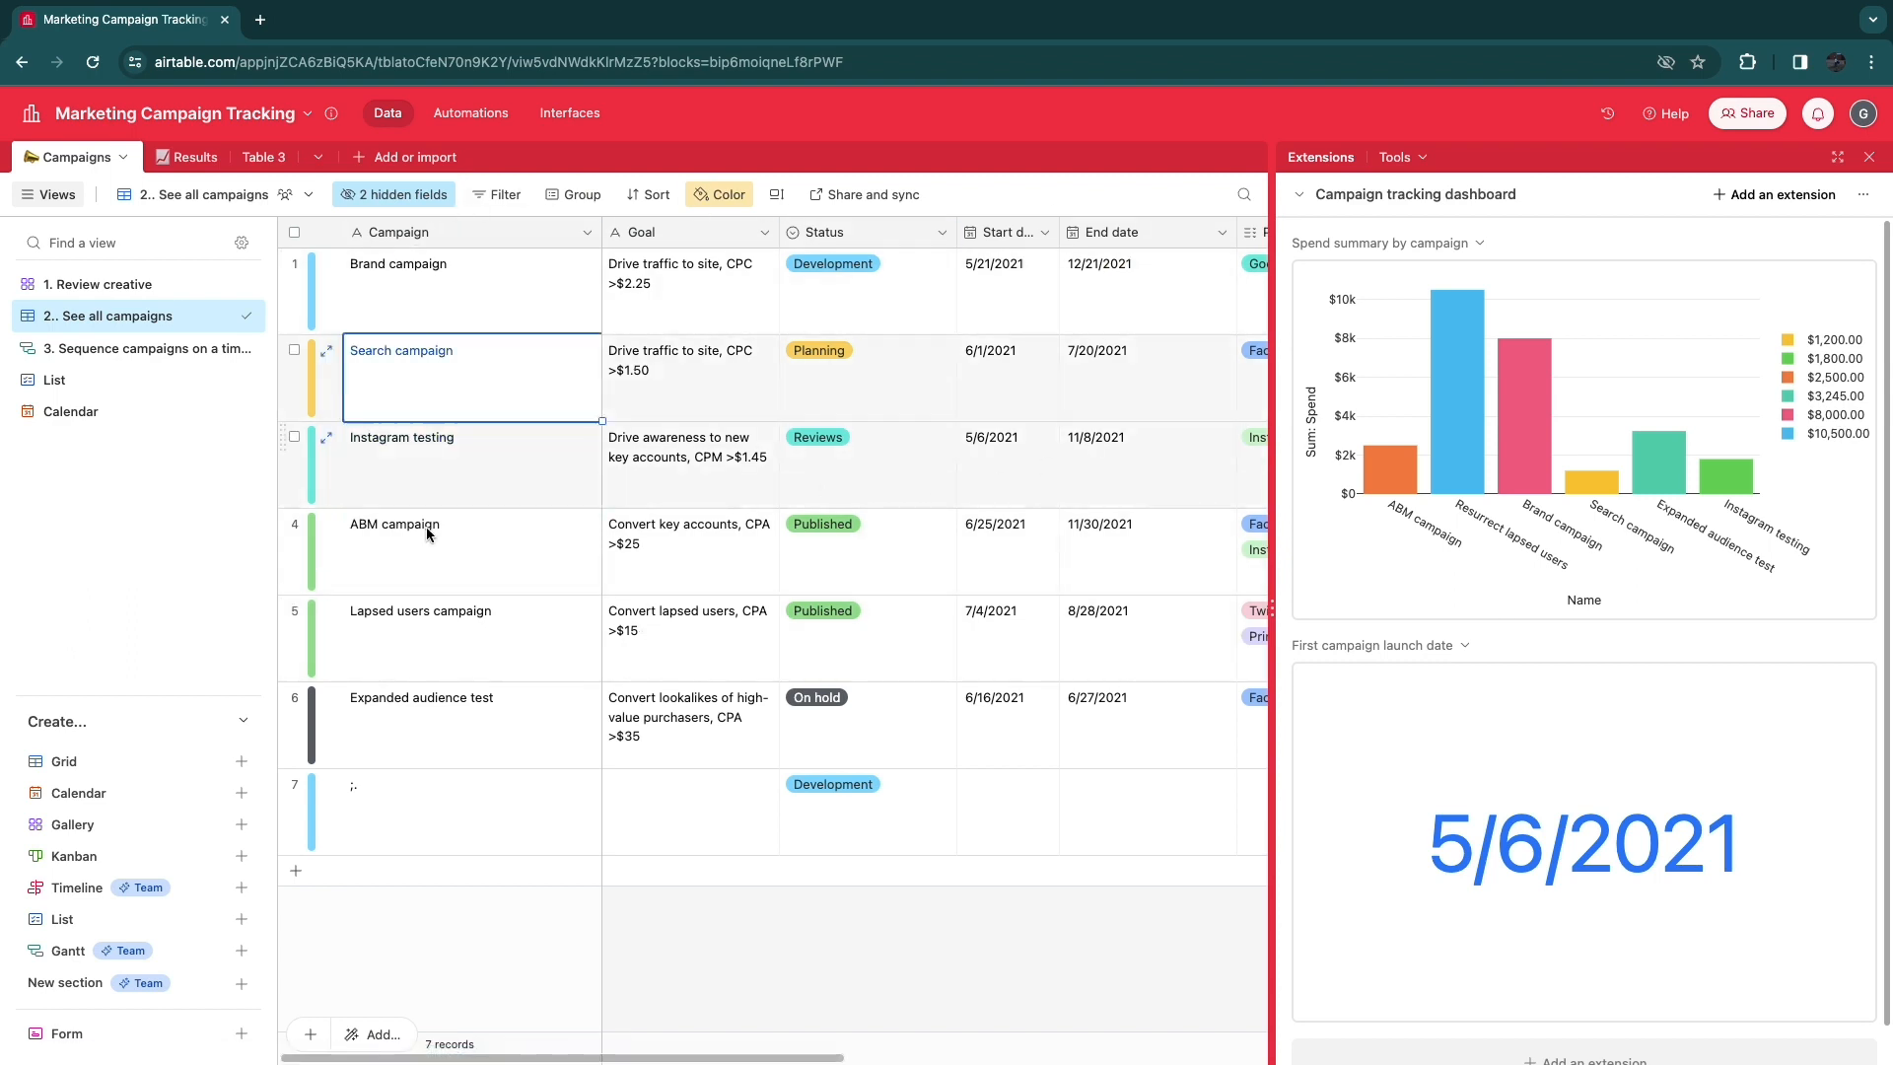
click(295, 870)
click(730, 834)
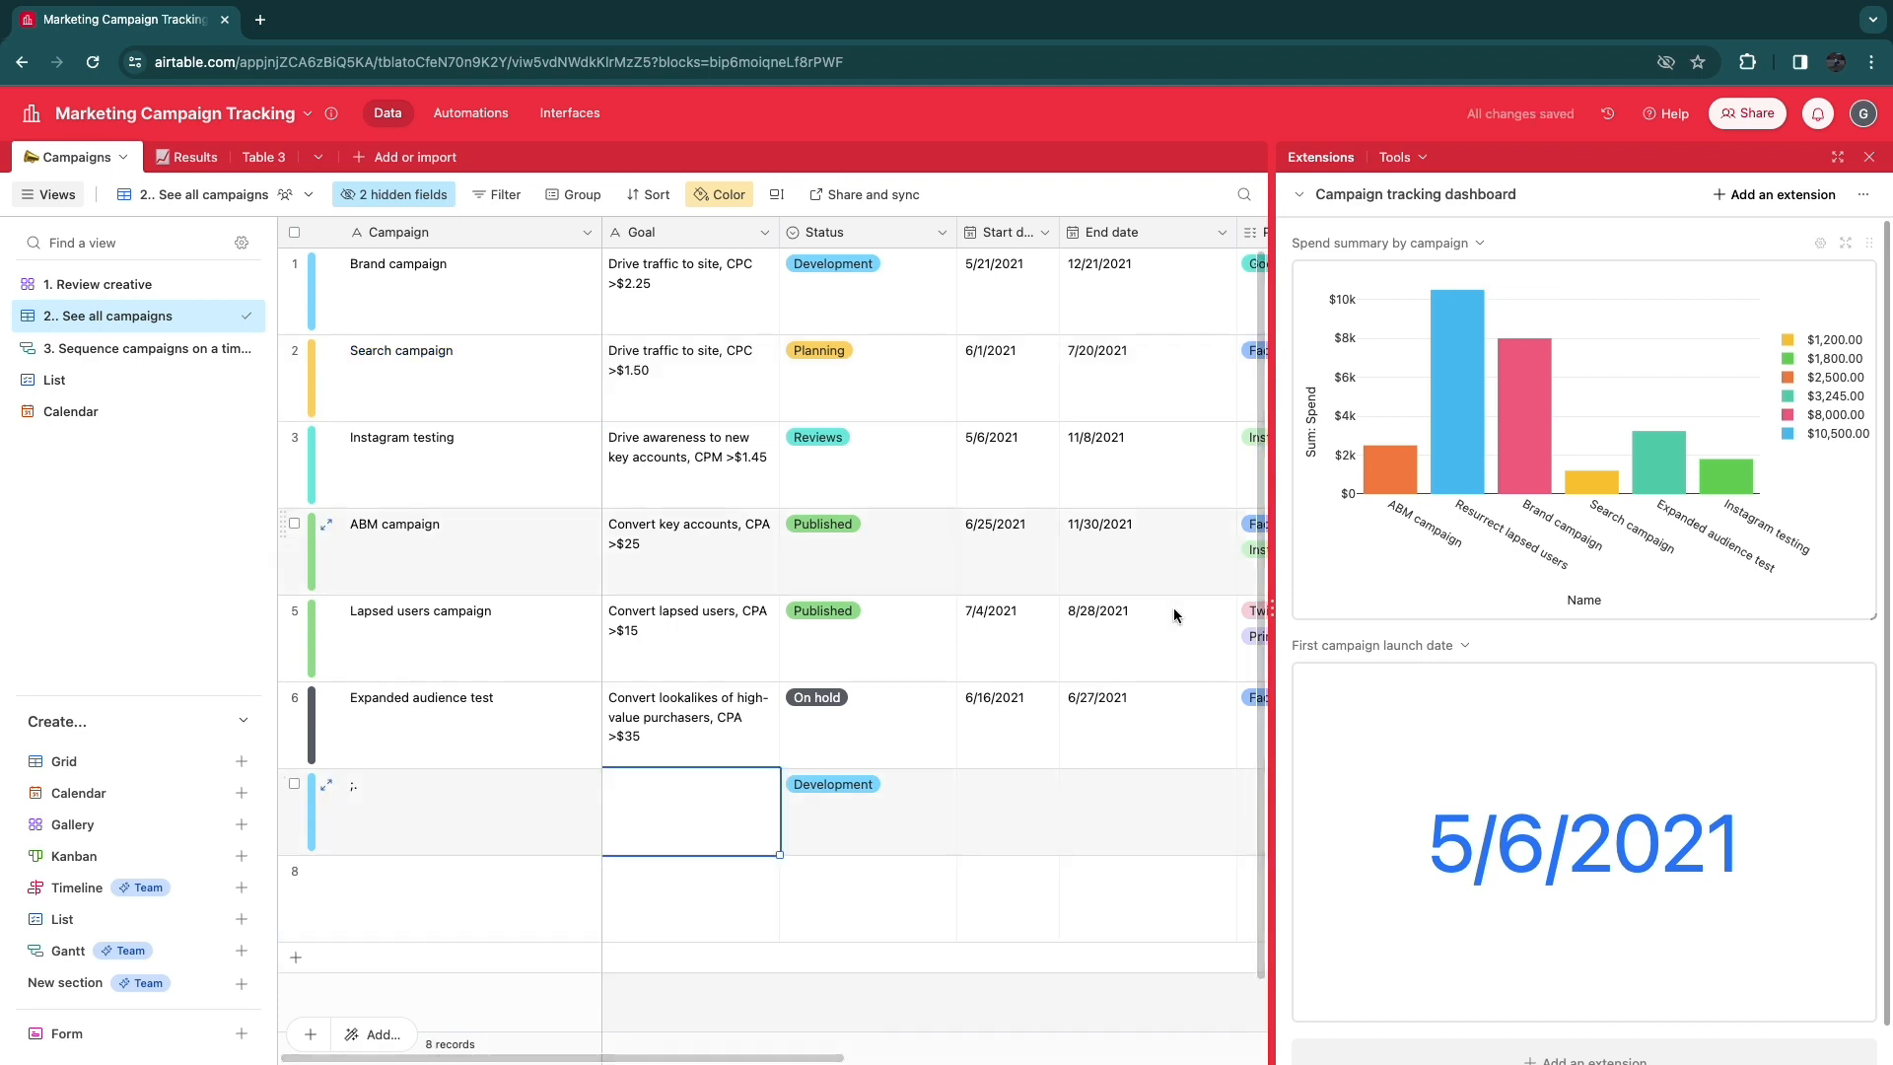
scroll(658, 1045, right, 10)
scroll(553, 1016, left, 10)
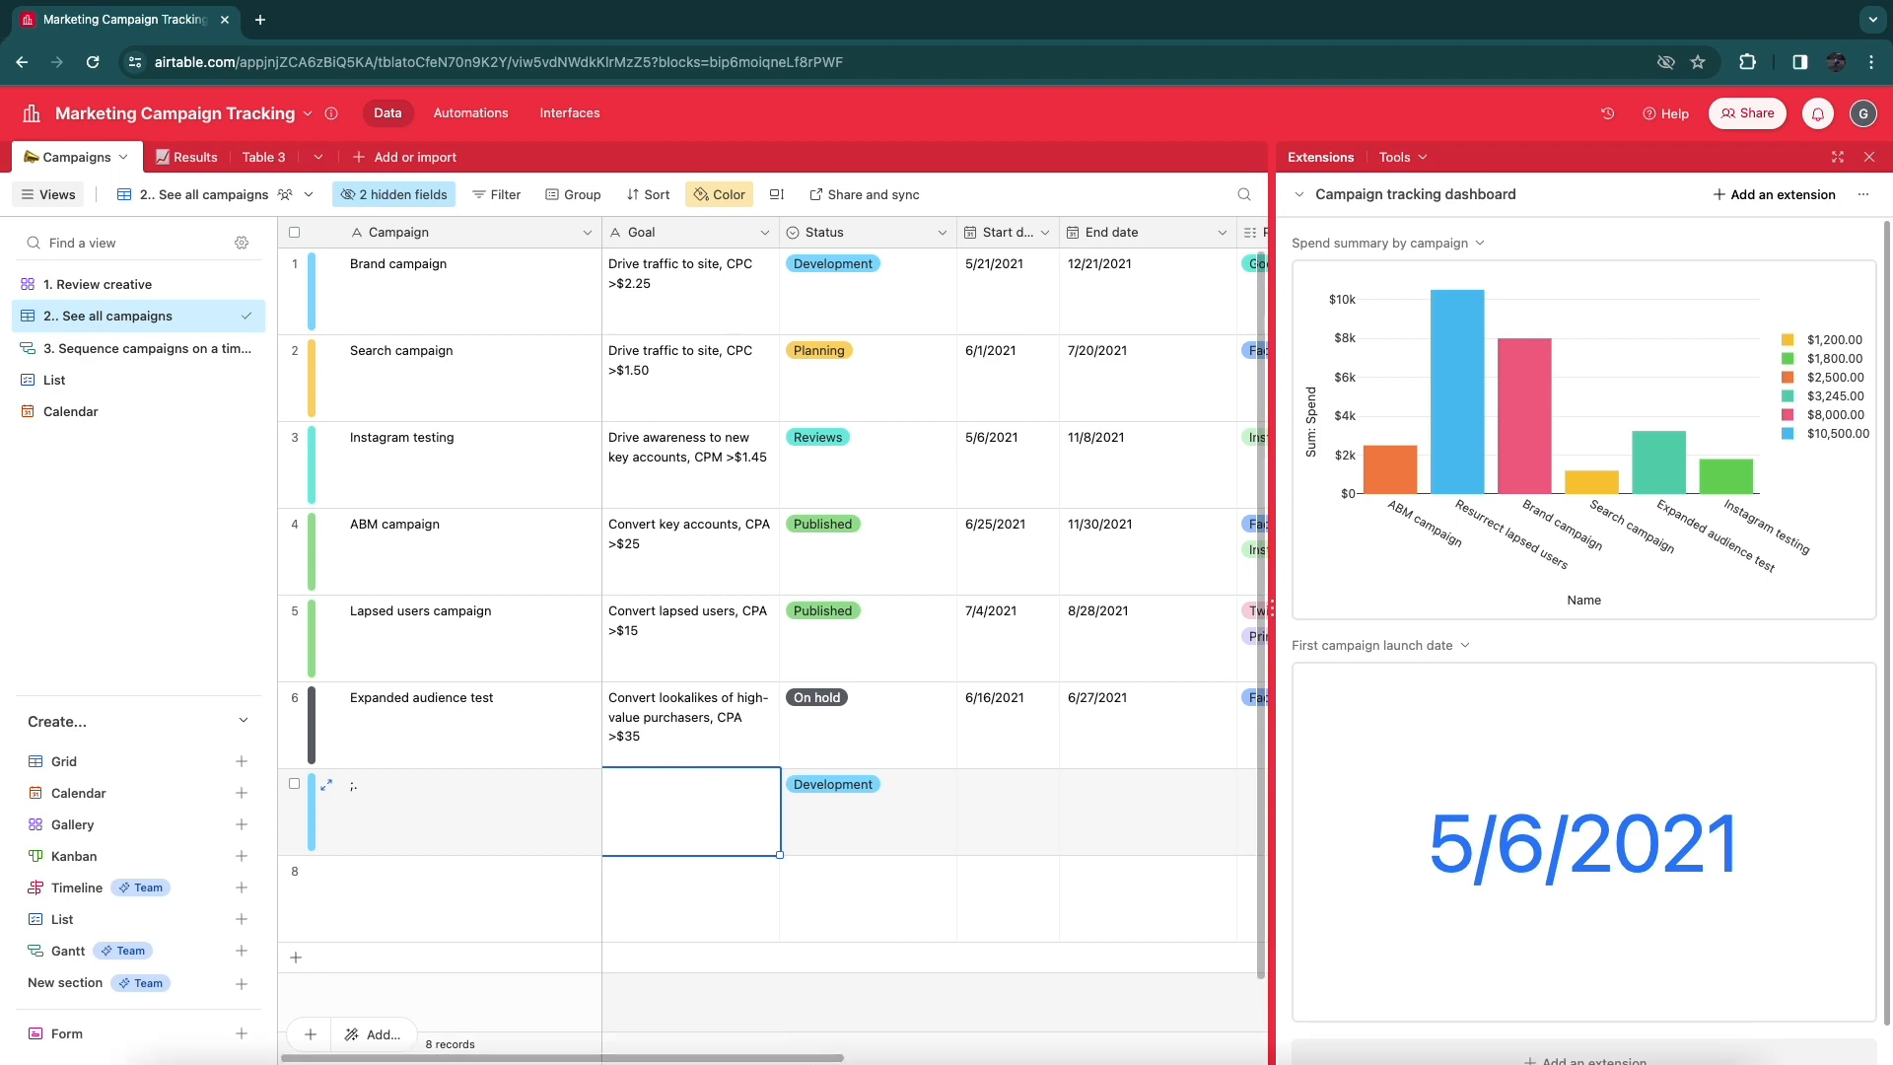
View the campaign cards in the Results table and check the Campaigns table's options.
click(166, 160)
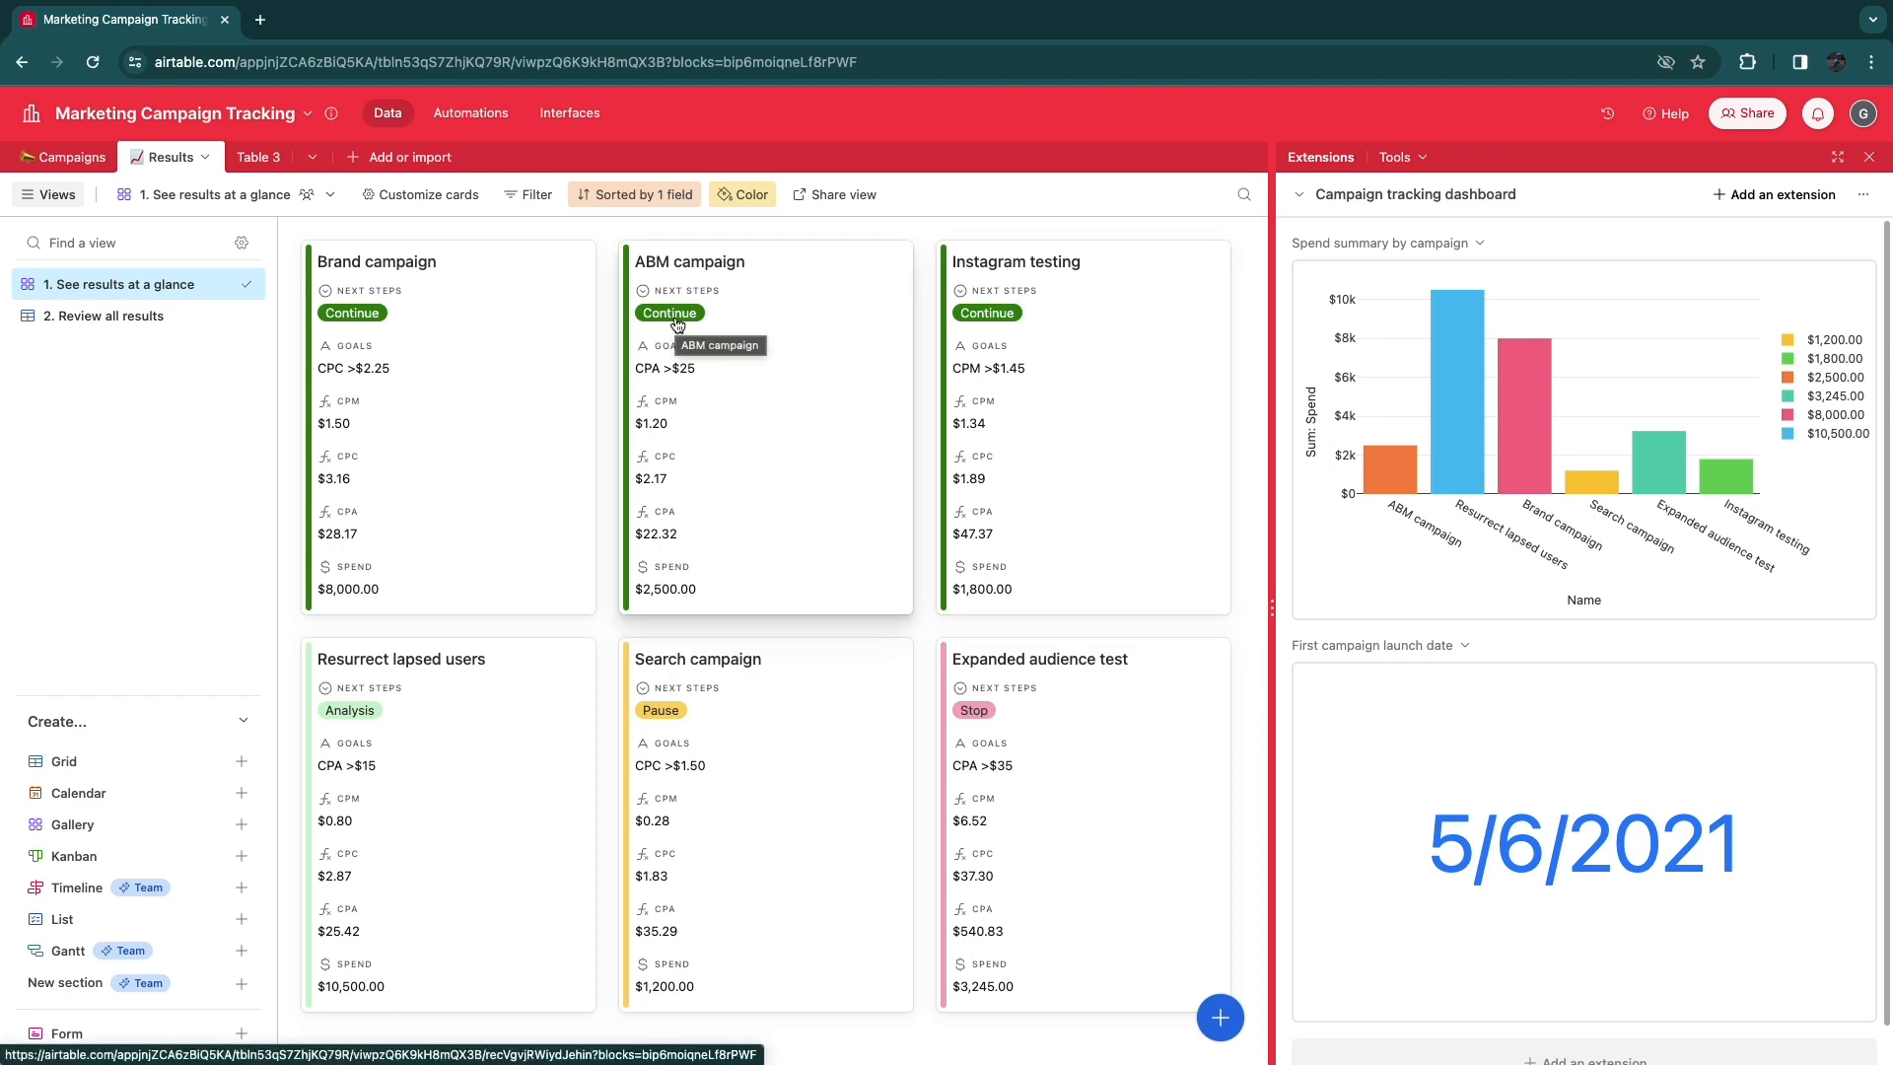
click(101, 162)
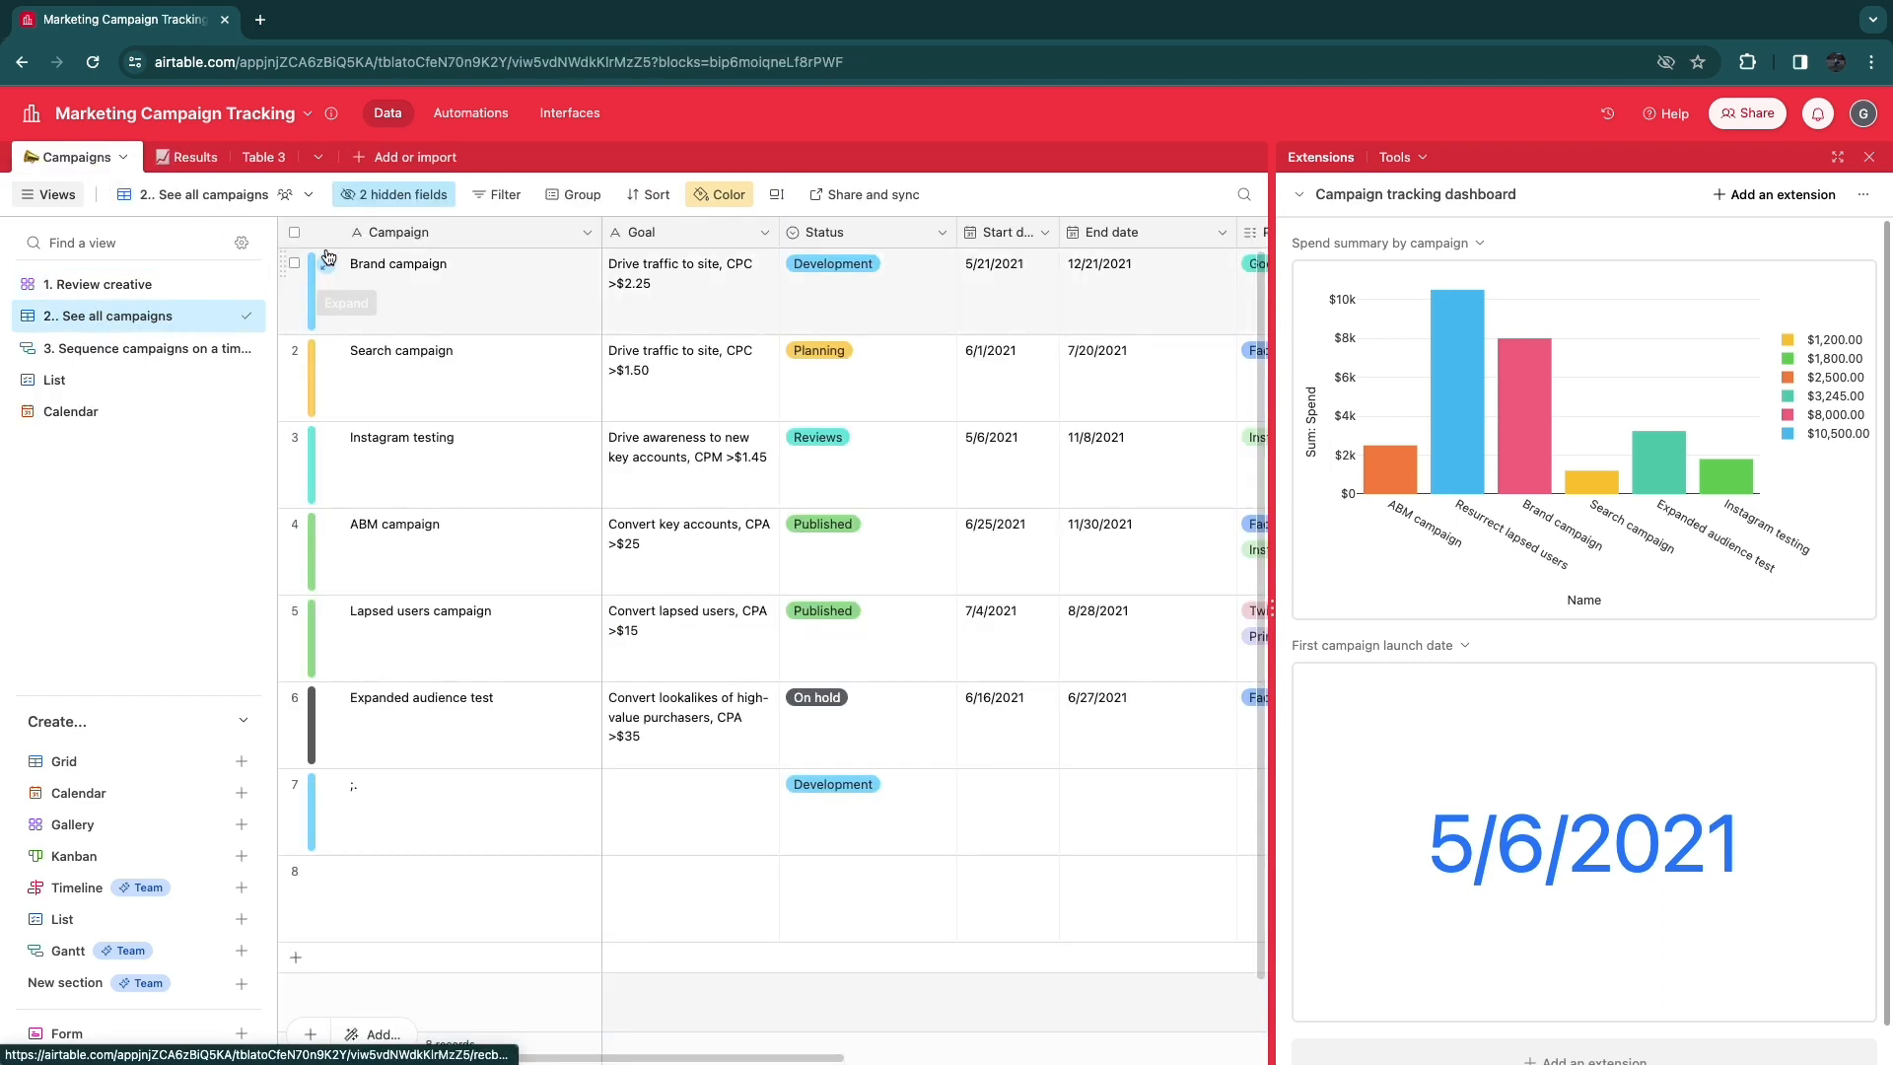
click(121, 164)
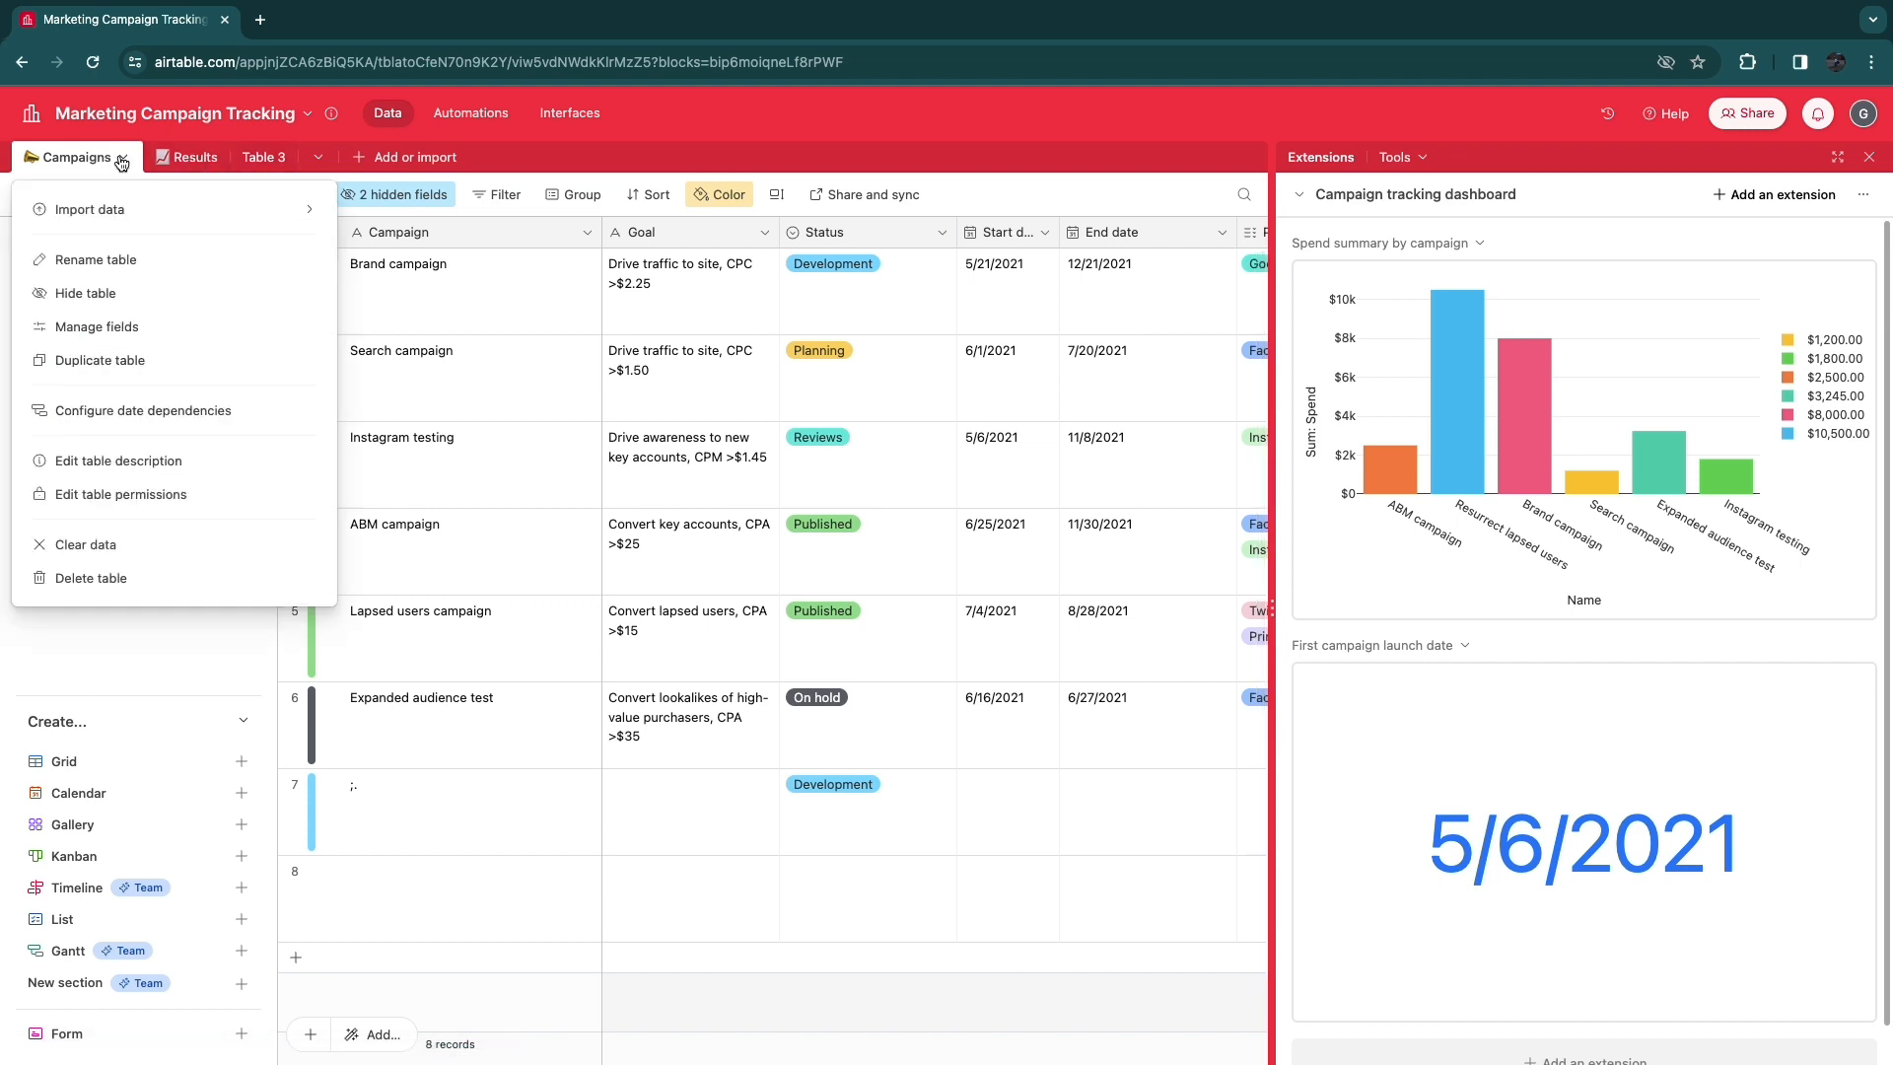
click(121, 164)
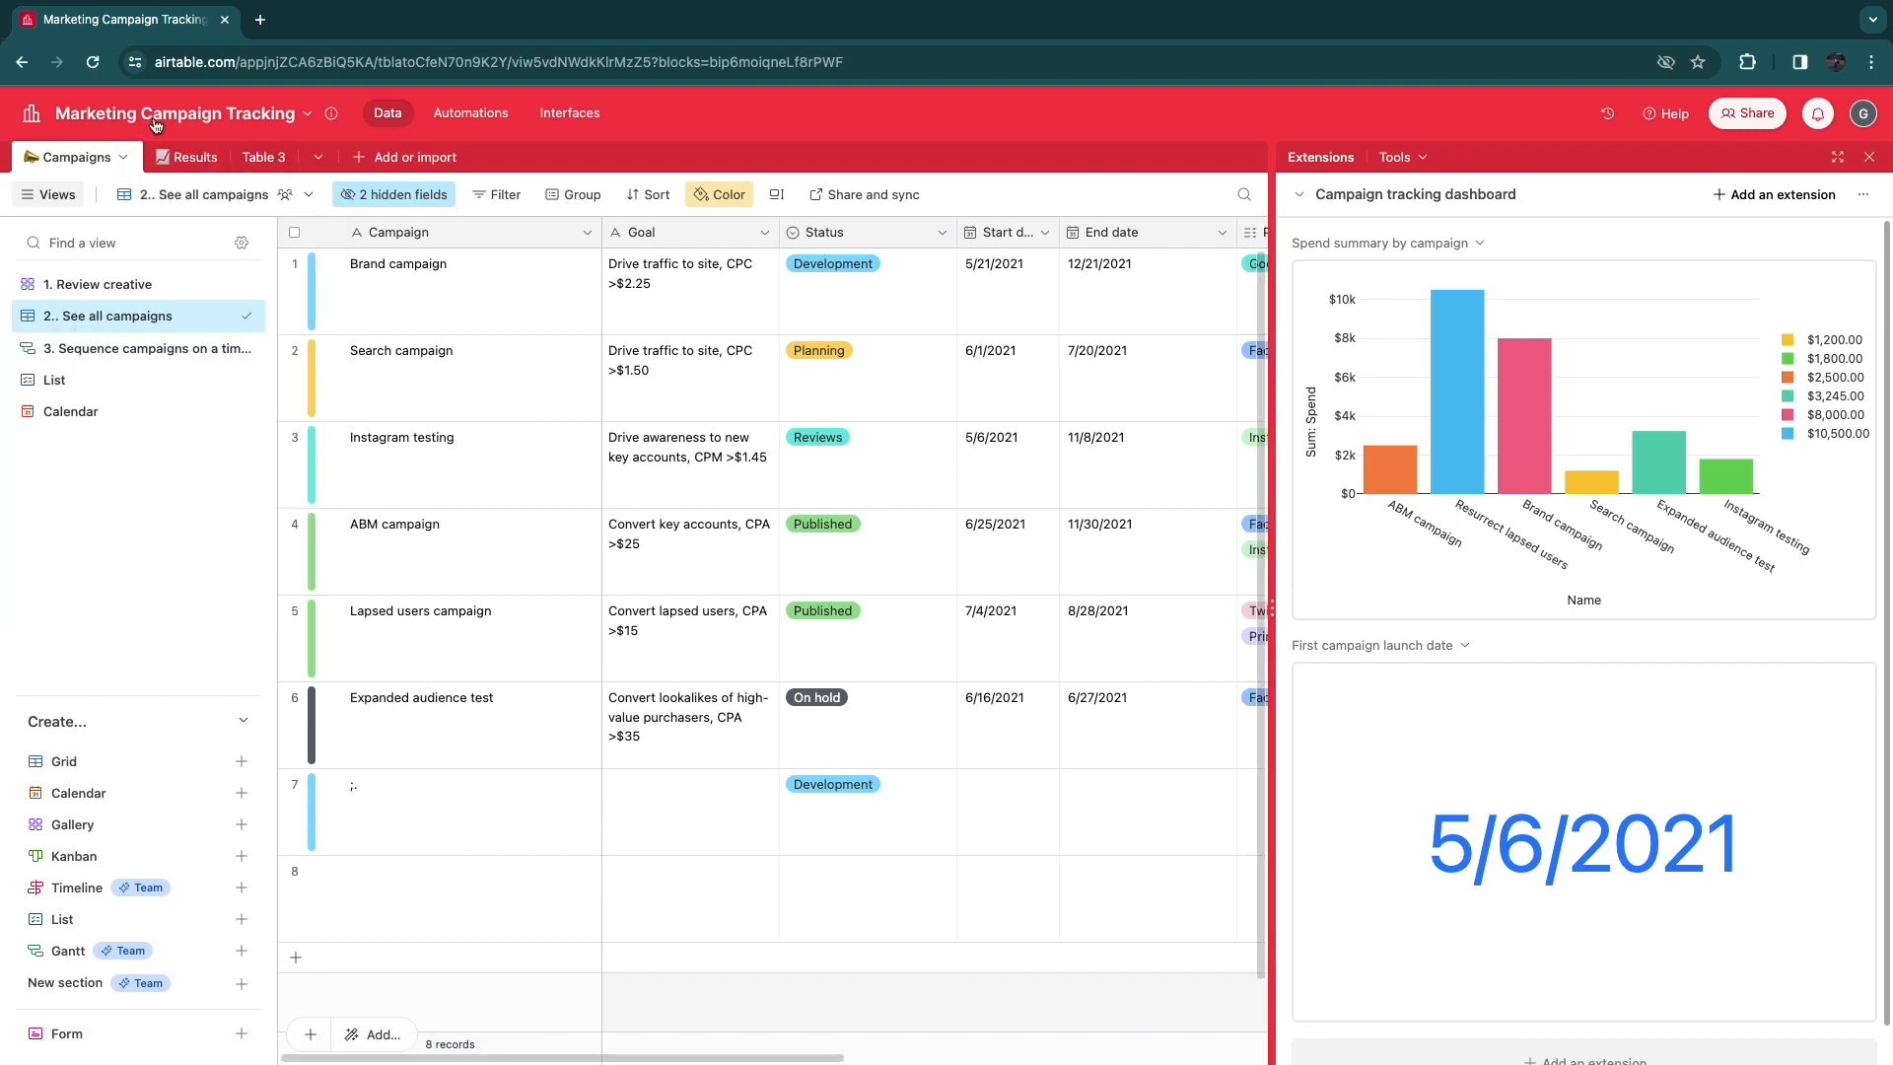
Clear all data from the Results table.
click(202, 163)
click(201, 161)
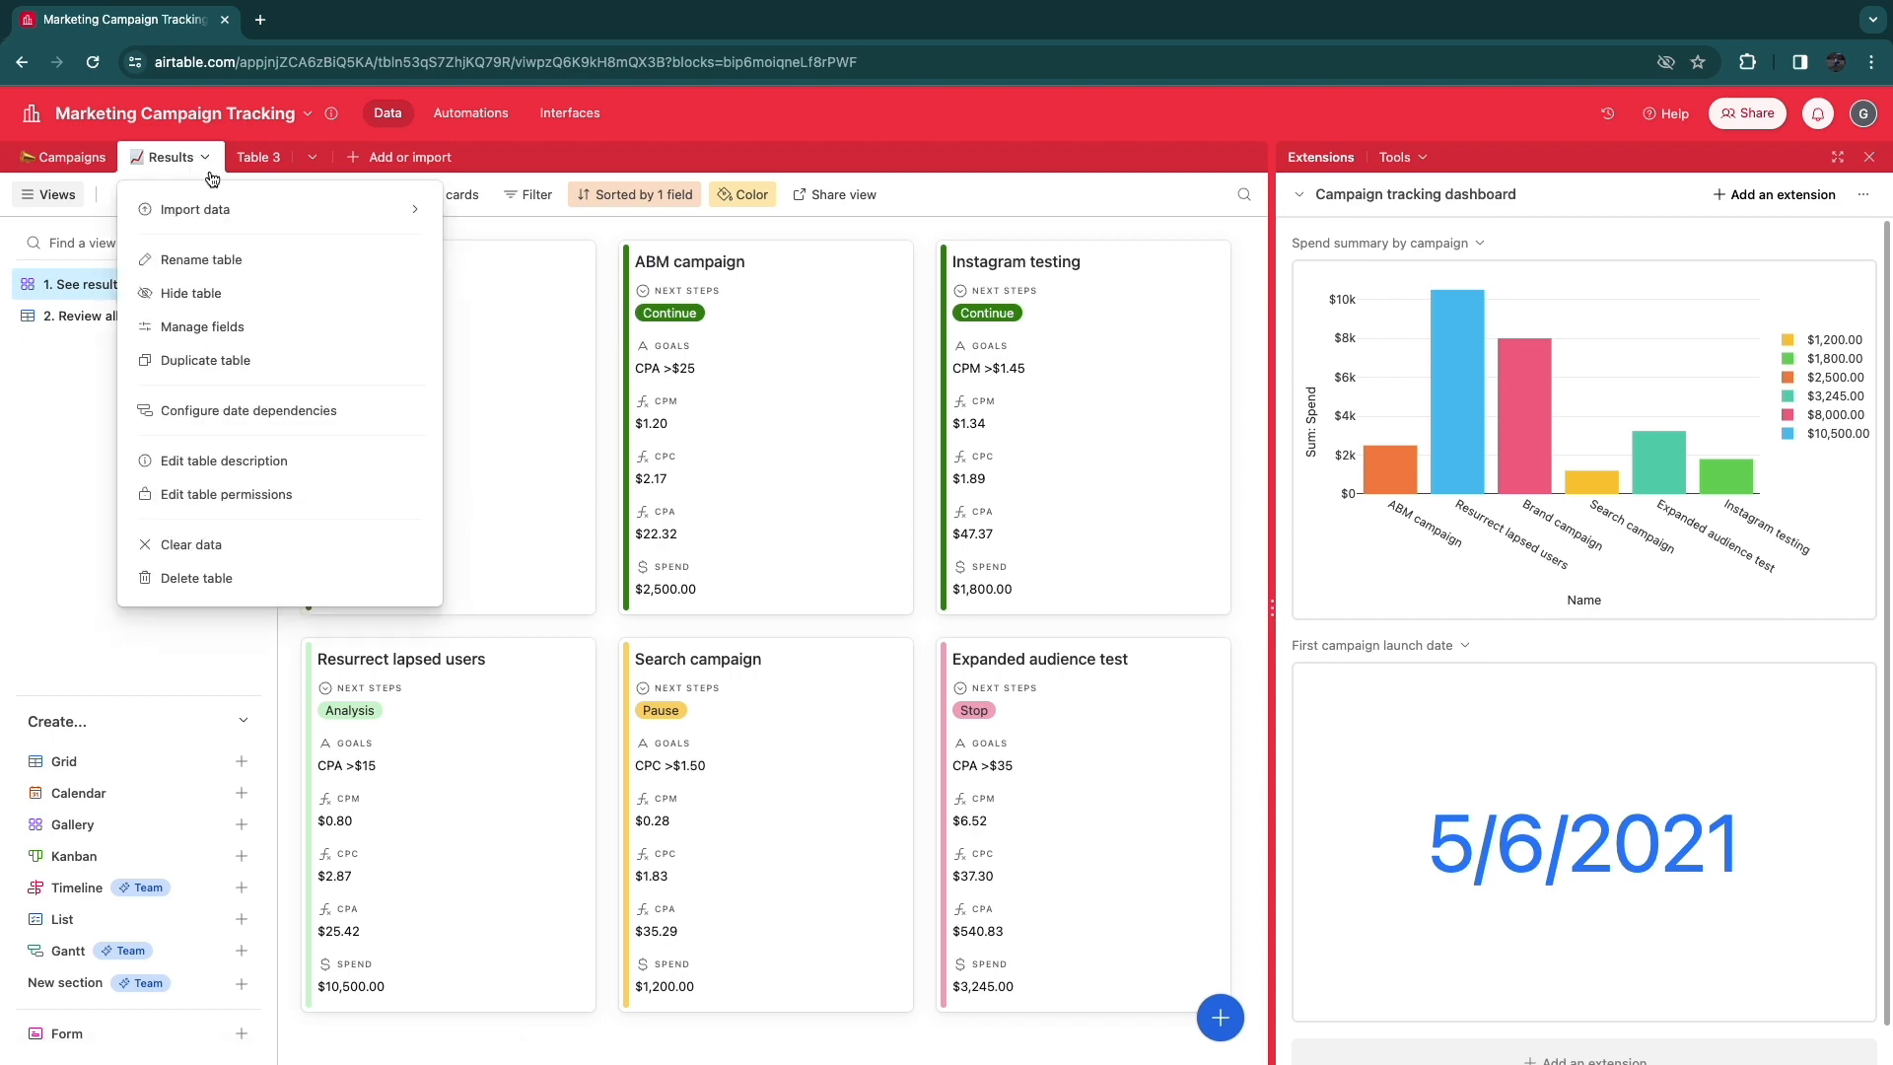
click(215, 547)
click(1087, 651)
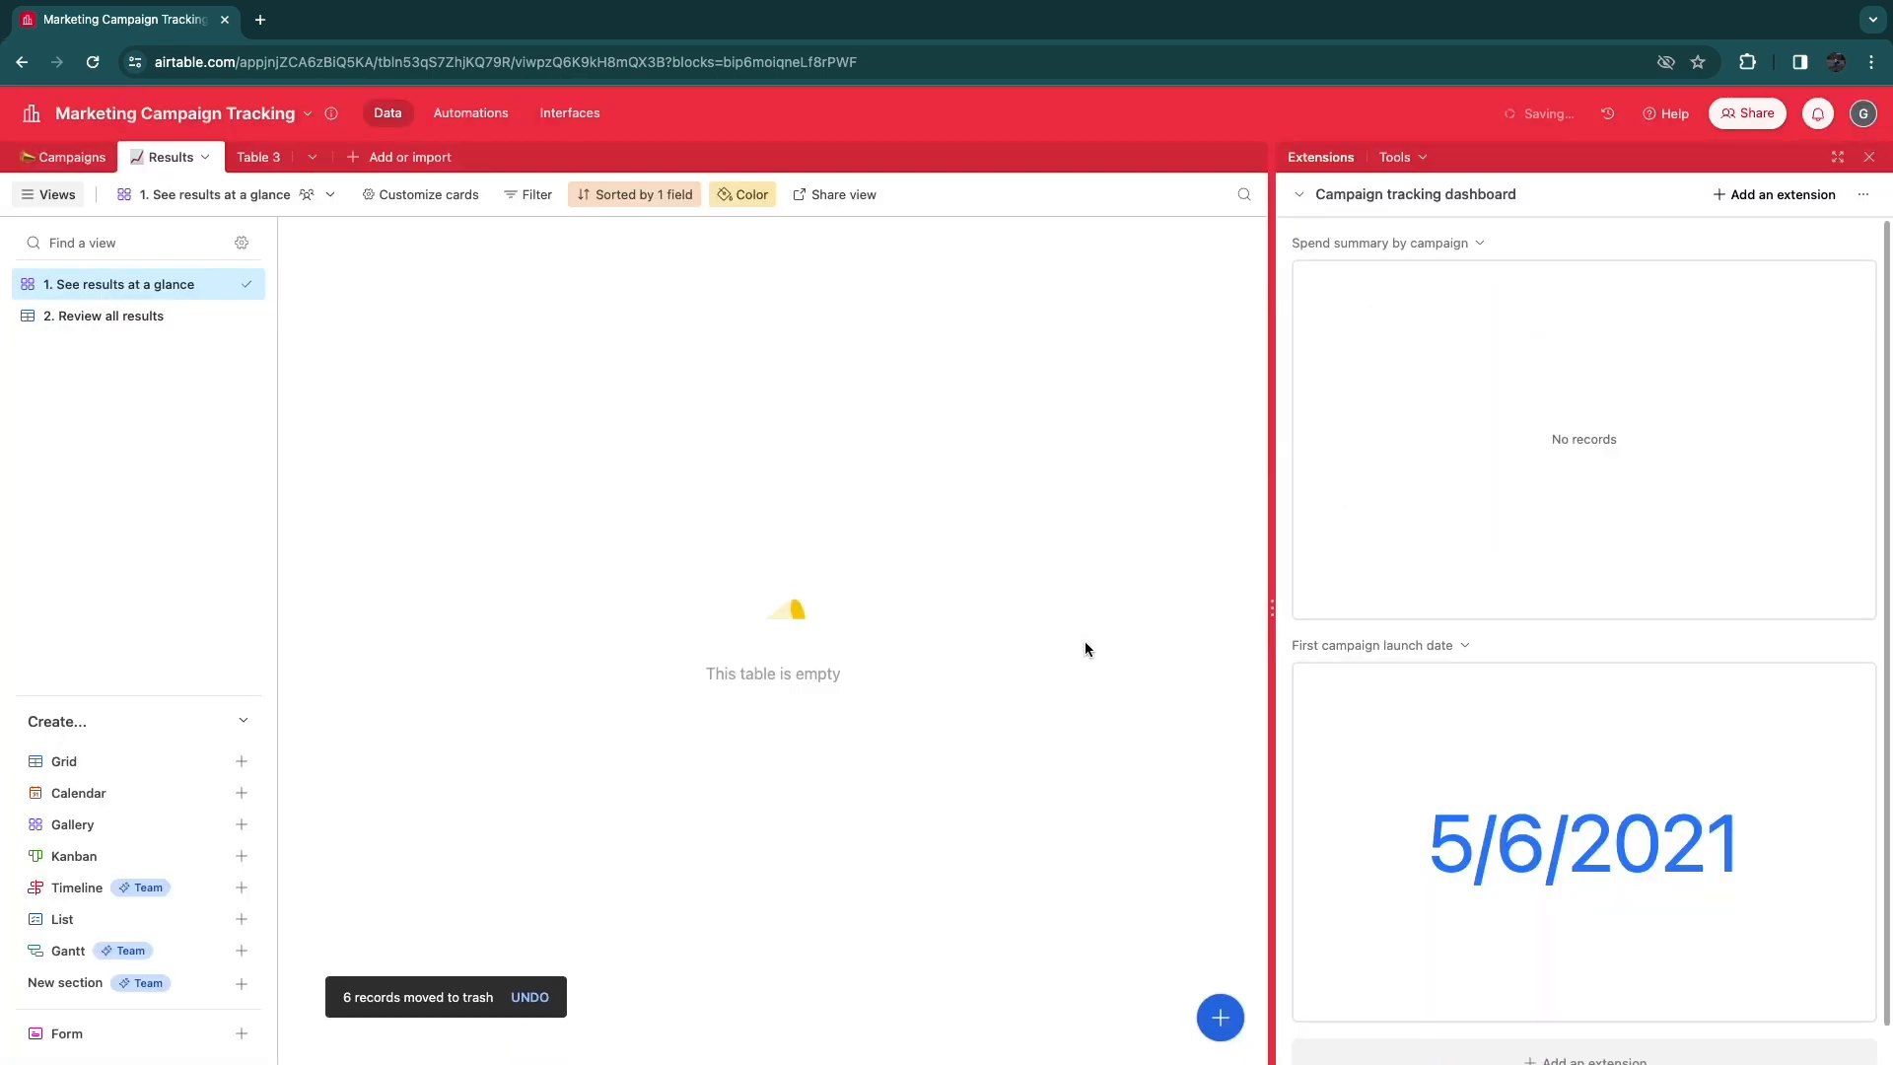
Clear all data from the Campaigns table and show its Review creative view.
click(70, 158)
click(124, 157)
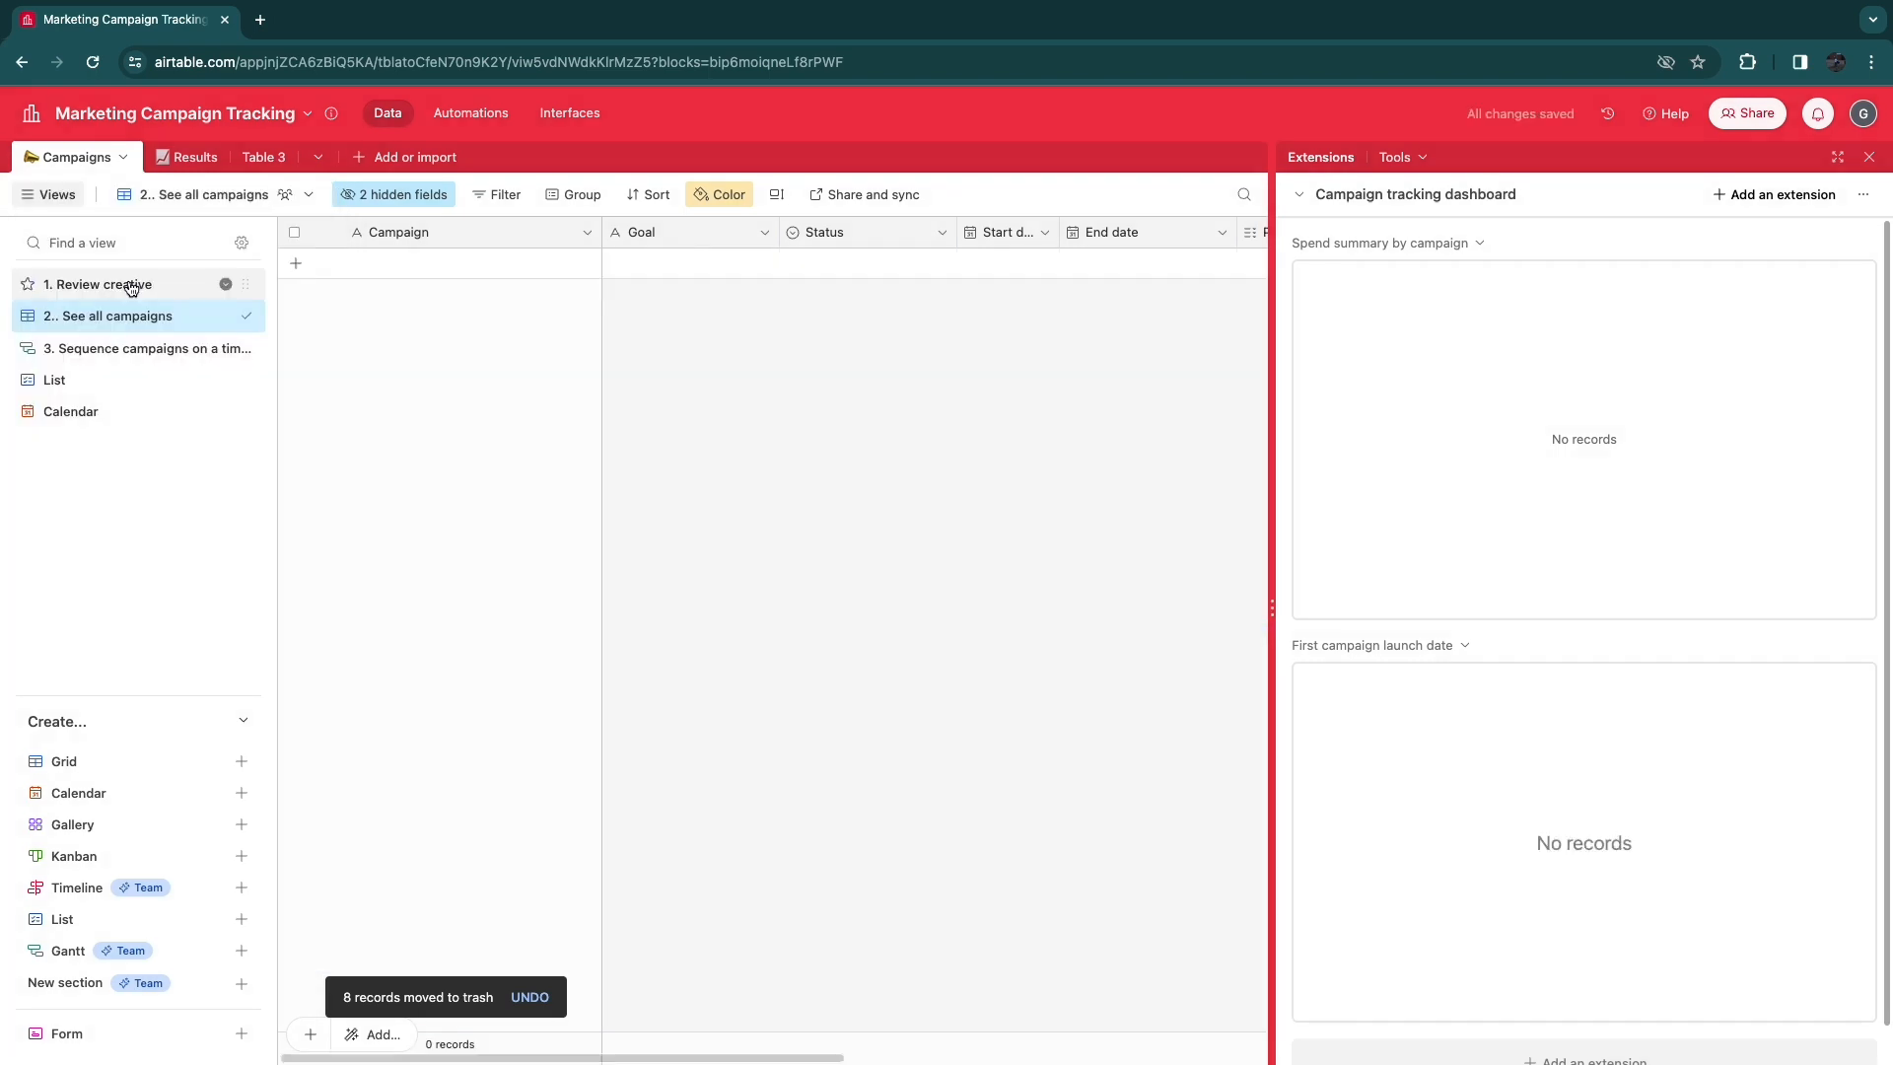
click(127, 286)
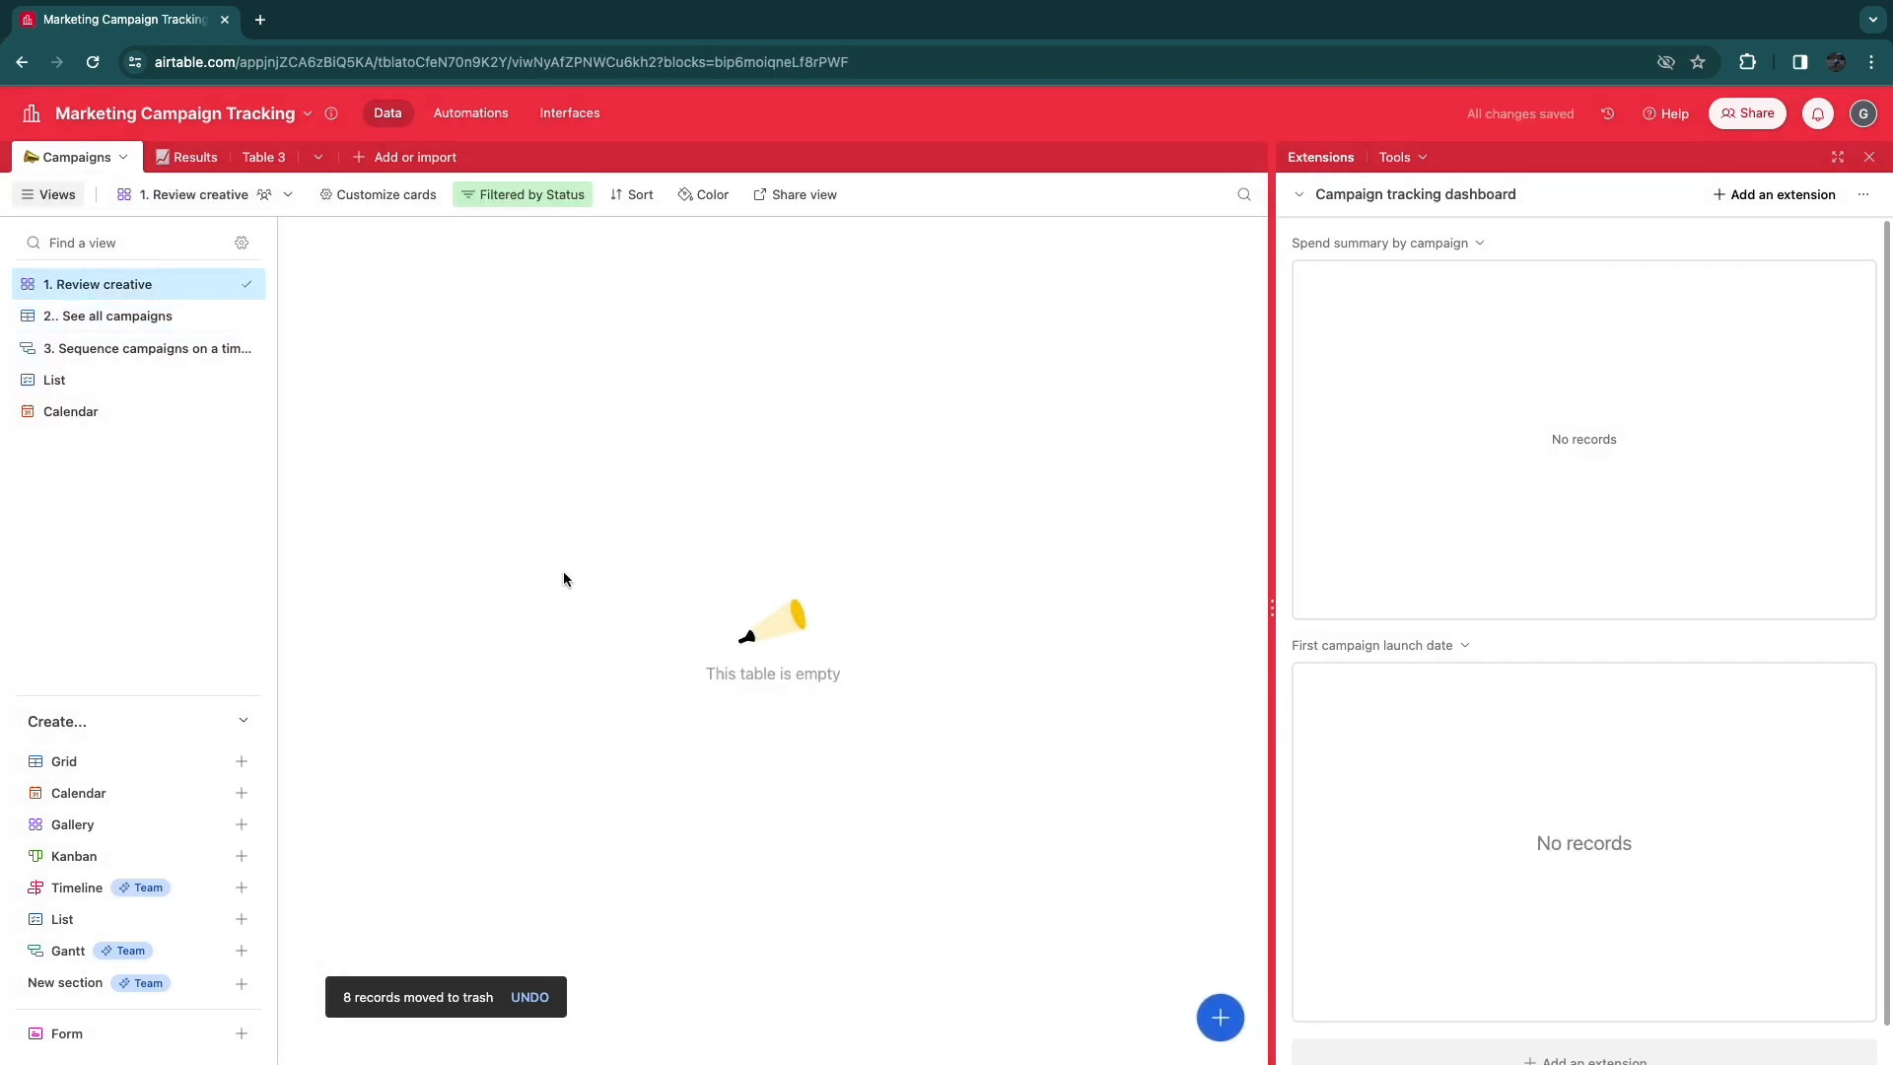
Check which sources are offered for importing data into the Campaigns table.
click(85, 158)
mouse_move(83, 221)
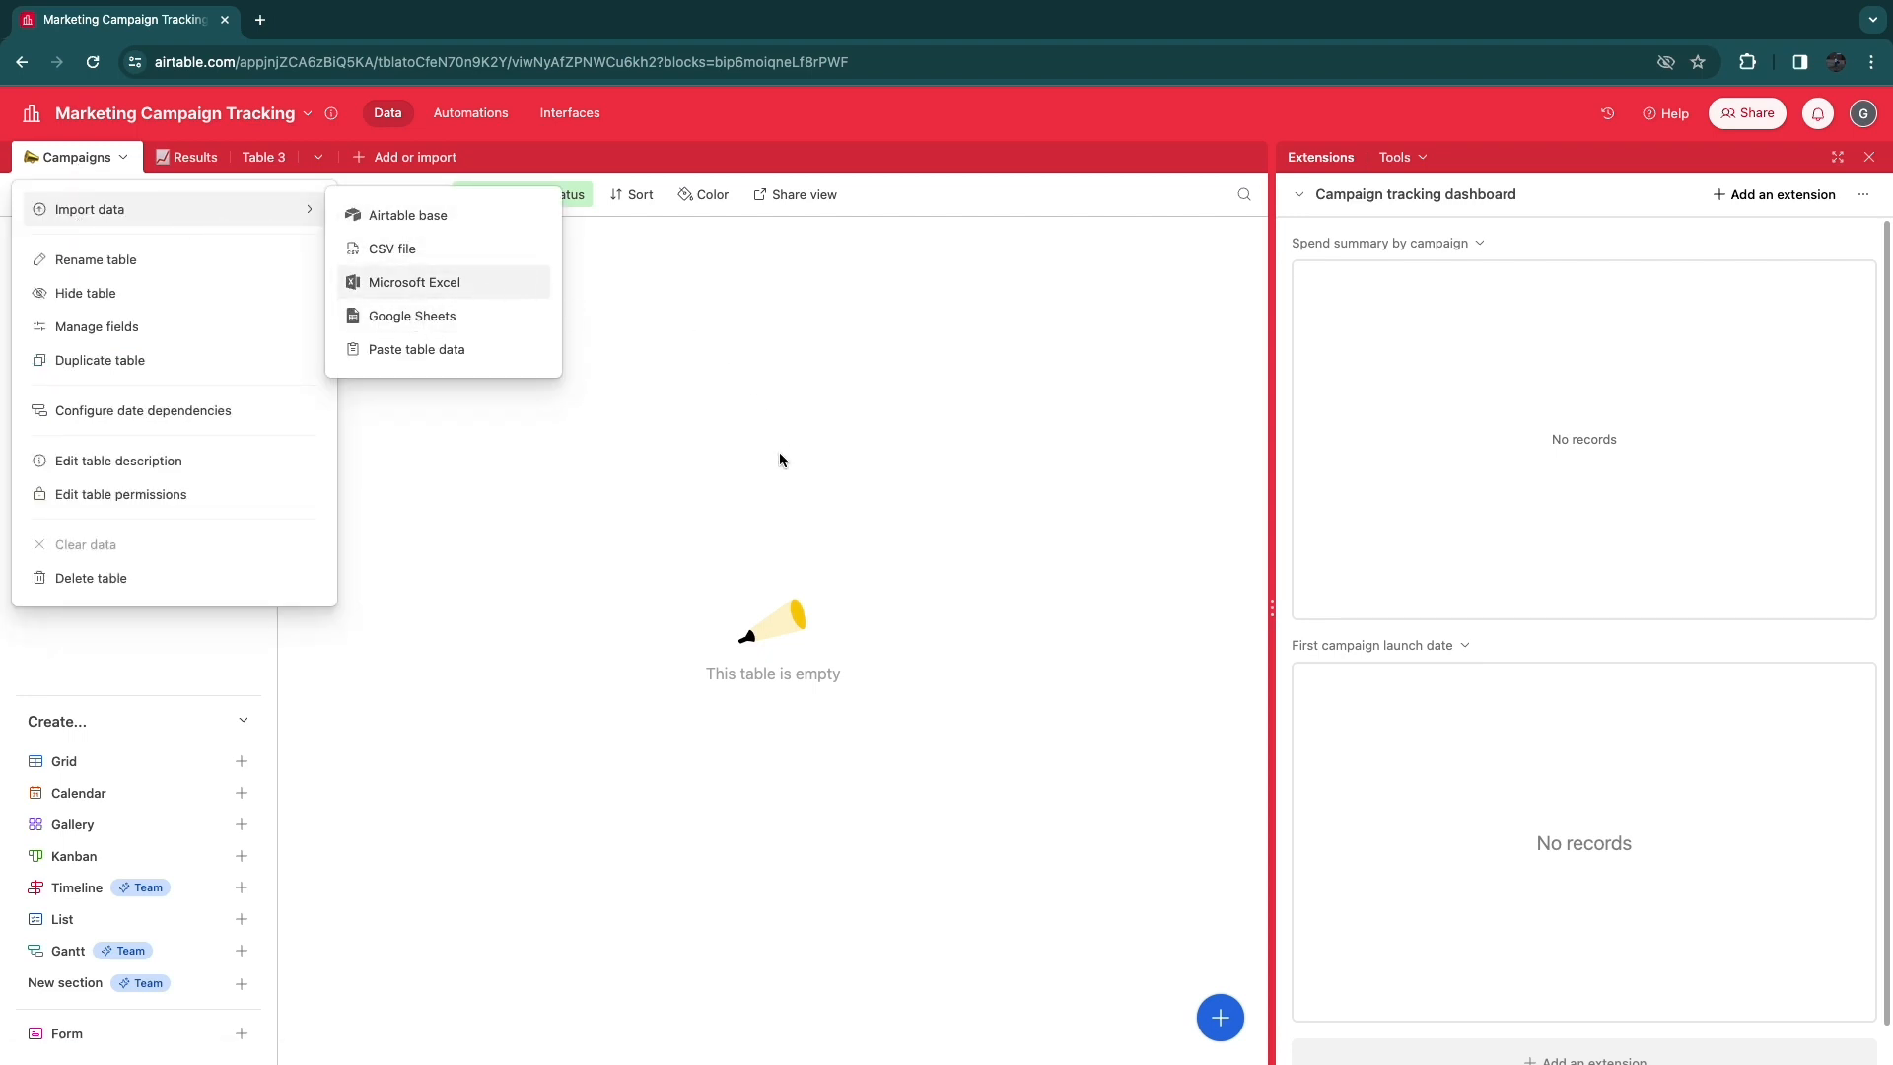
click(523, 554)
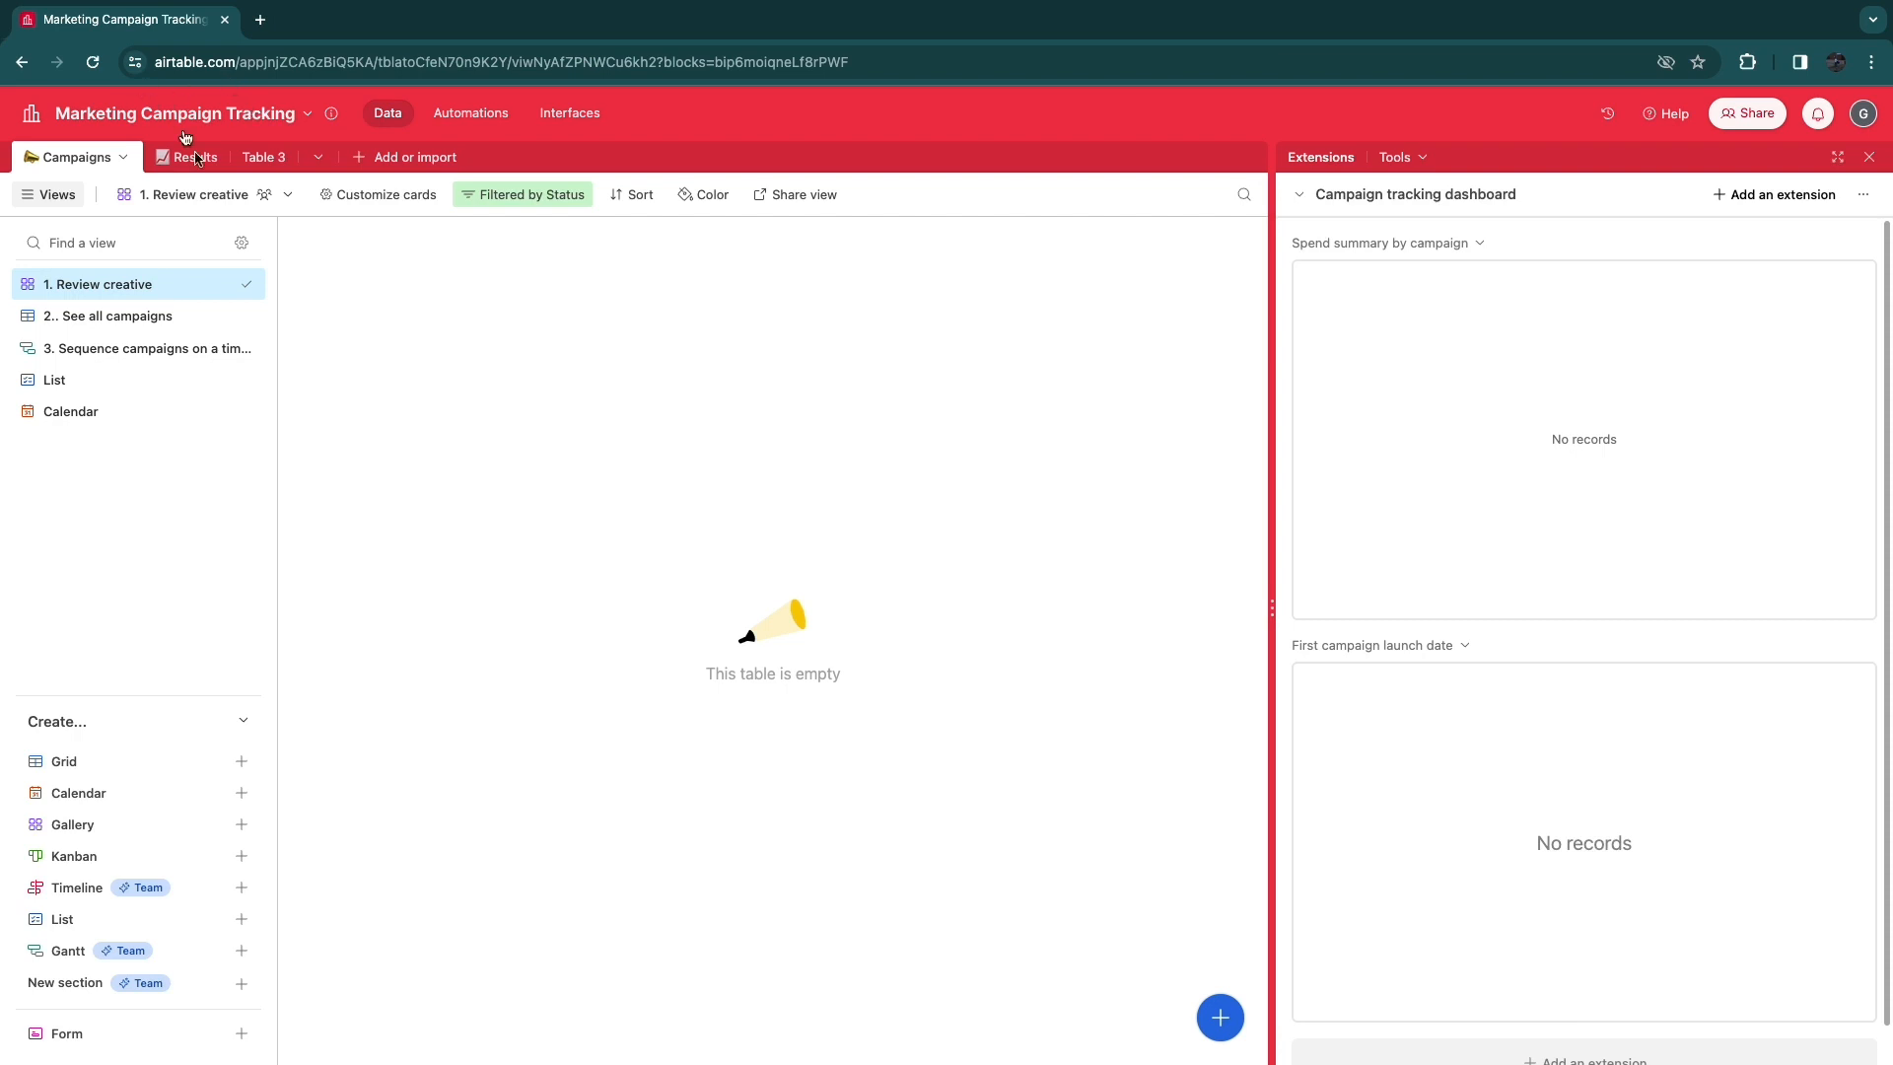
Examine the base's sharing options and the permission levels for e-mail invites, then close them.
click(1754, 115)
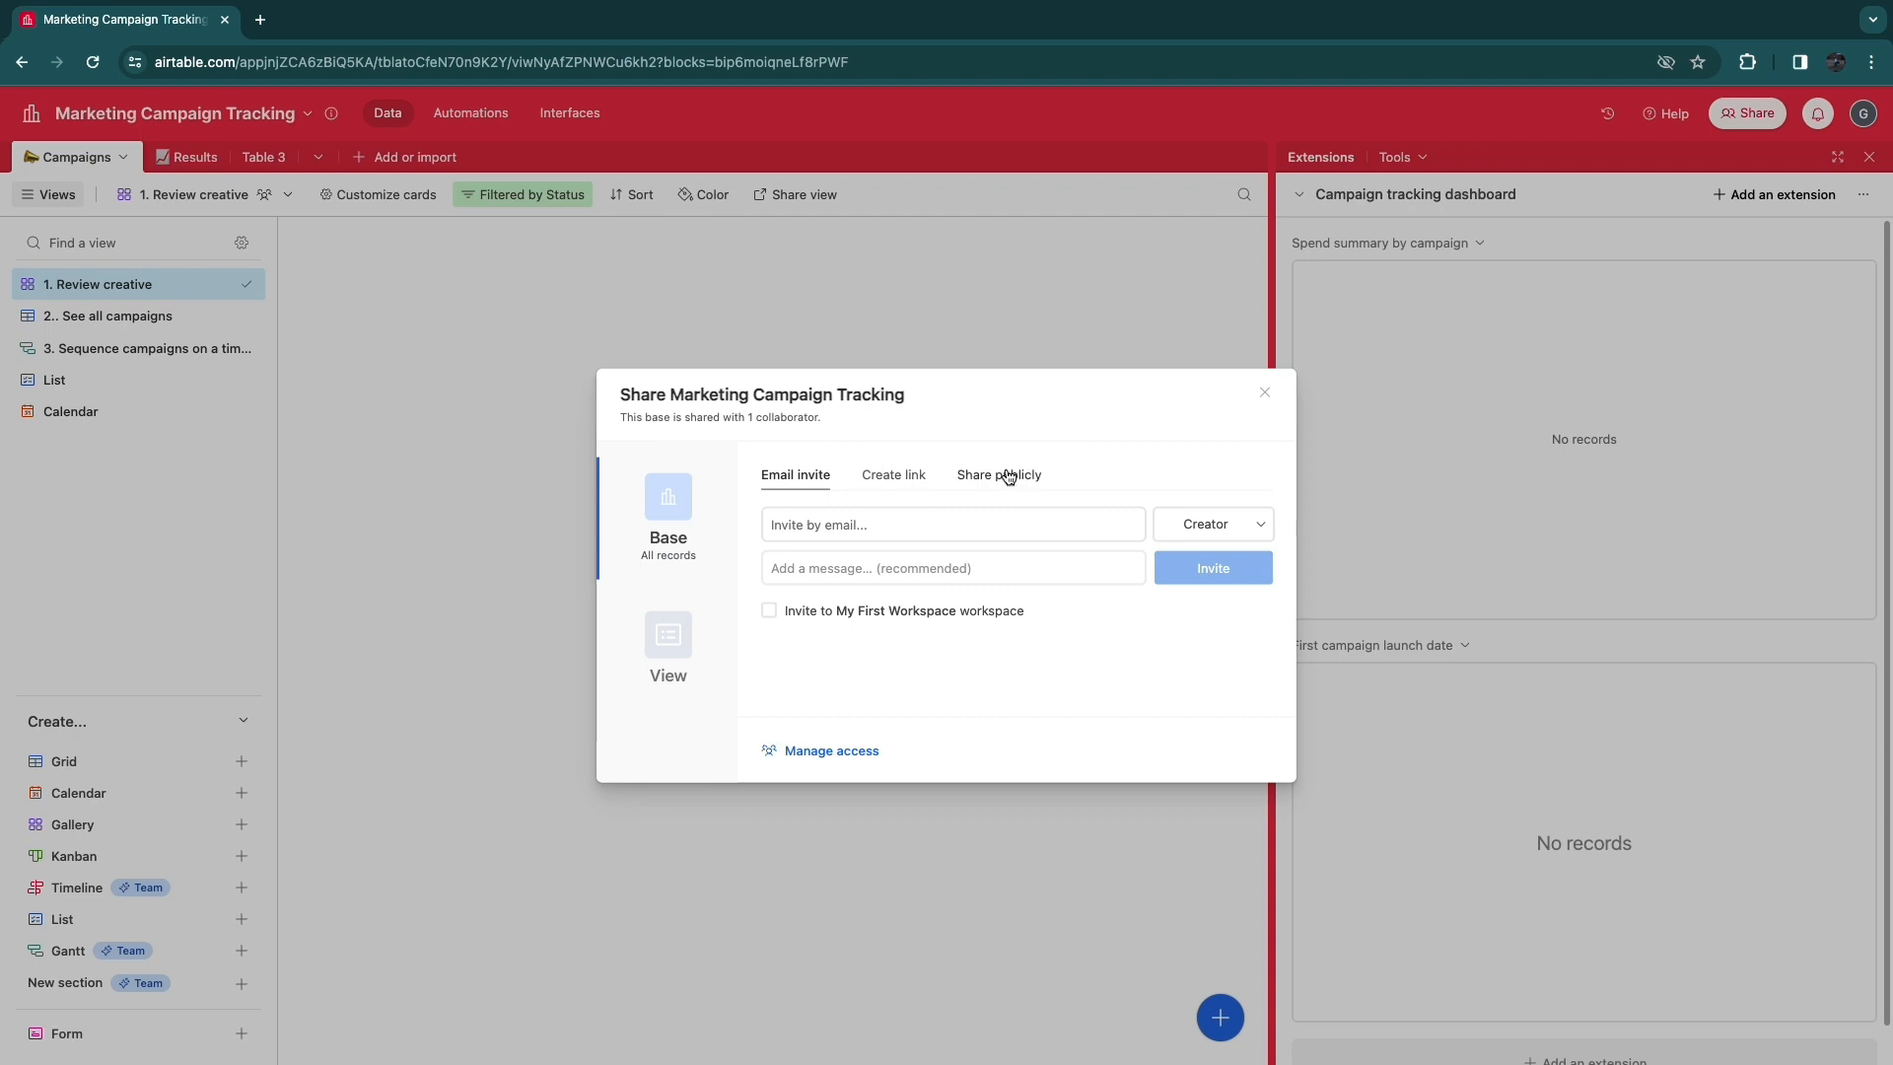
click(1188, 525)
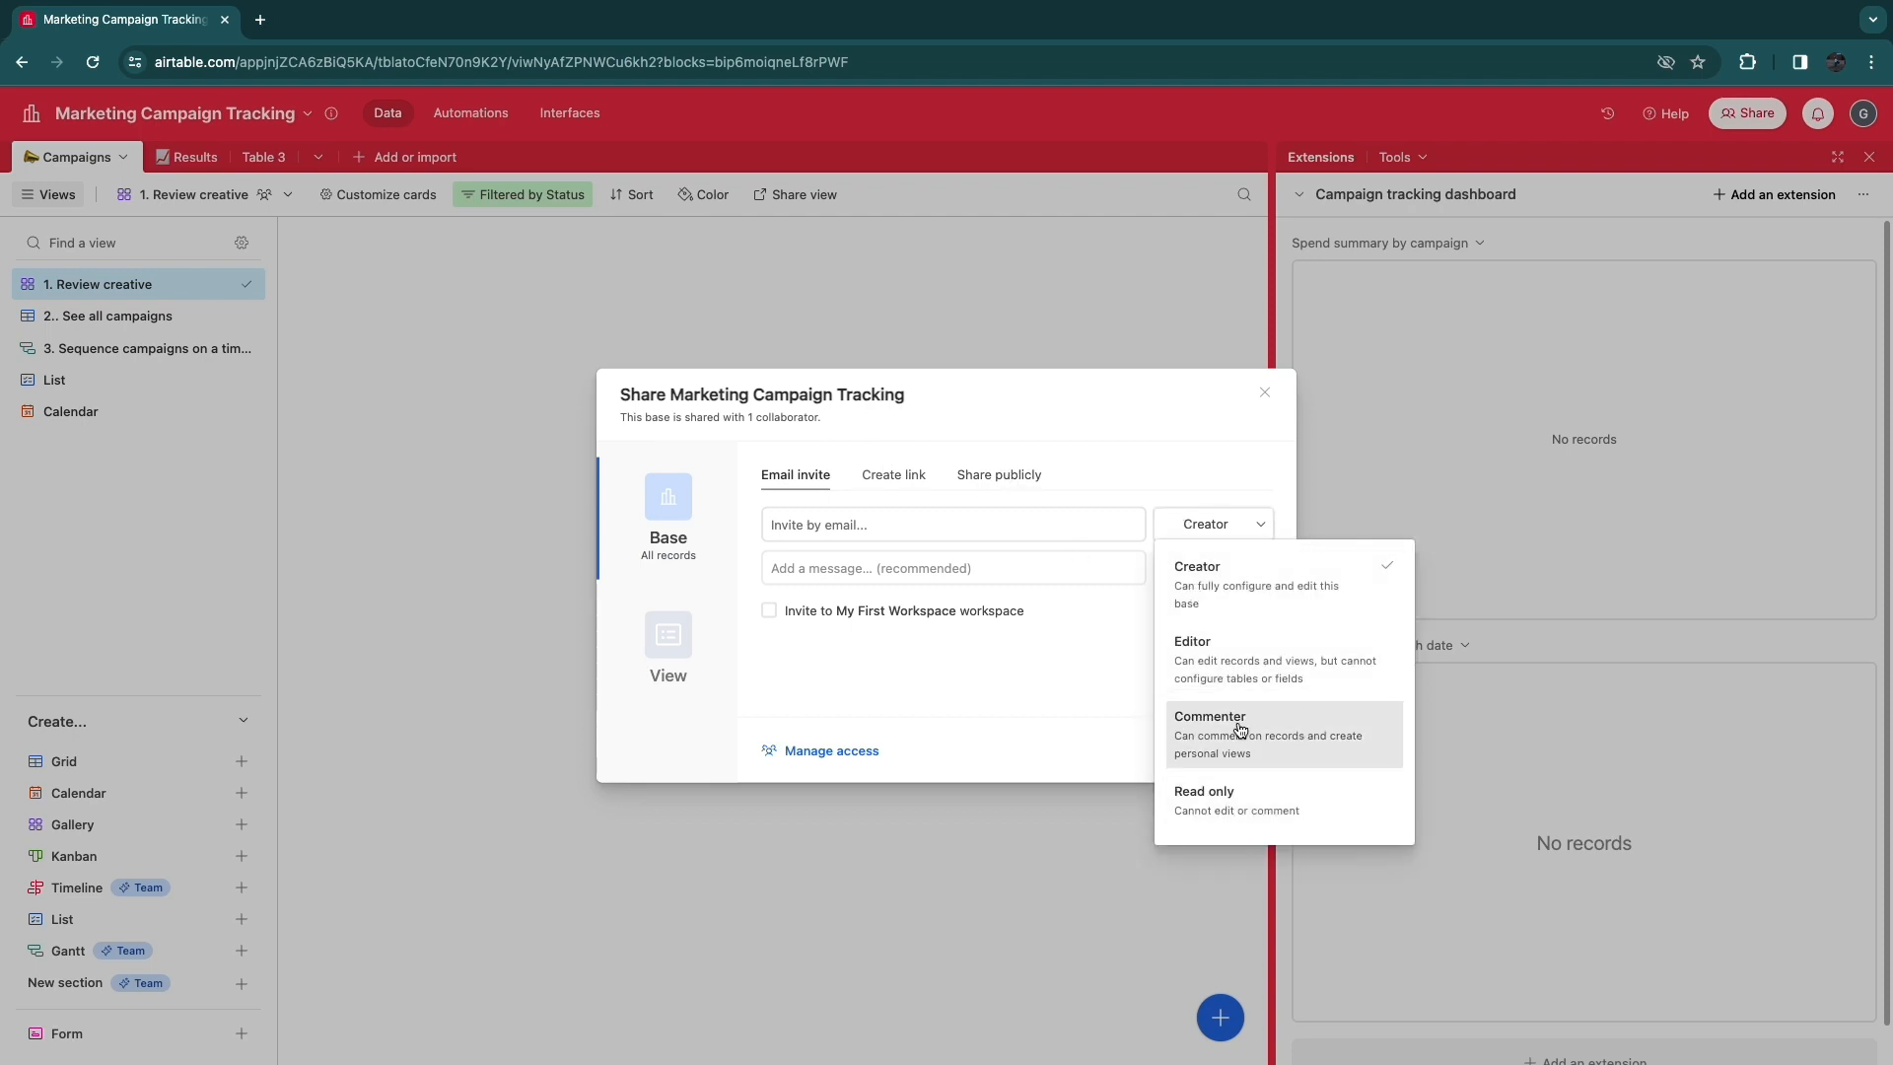
click(907, 714)
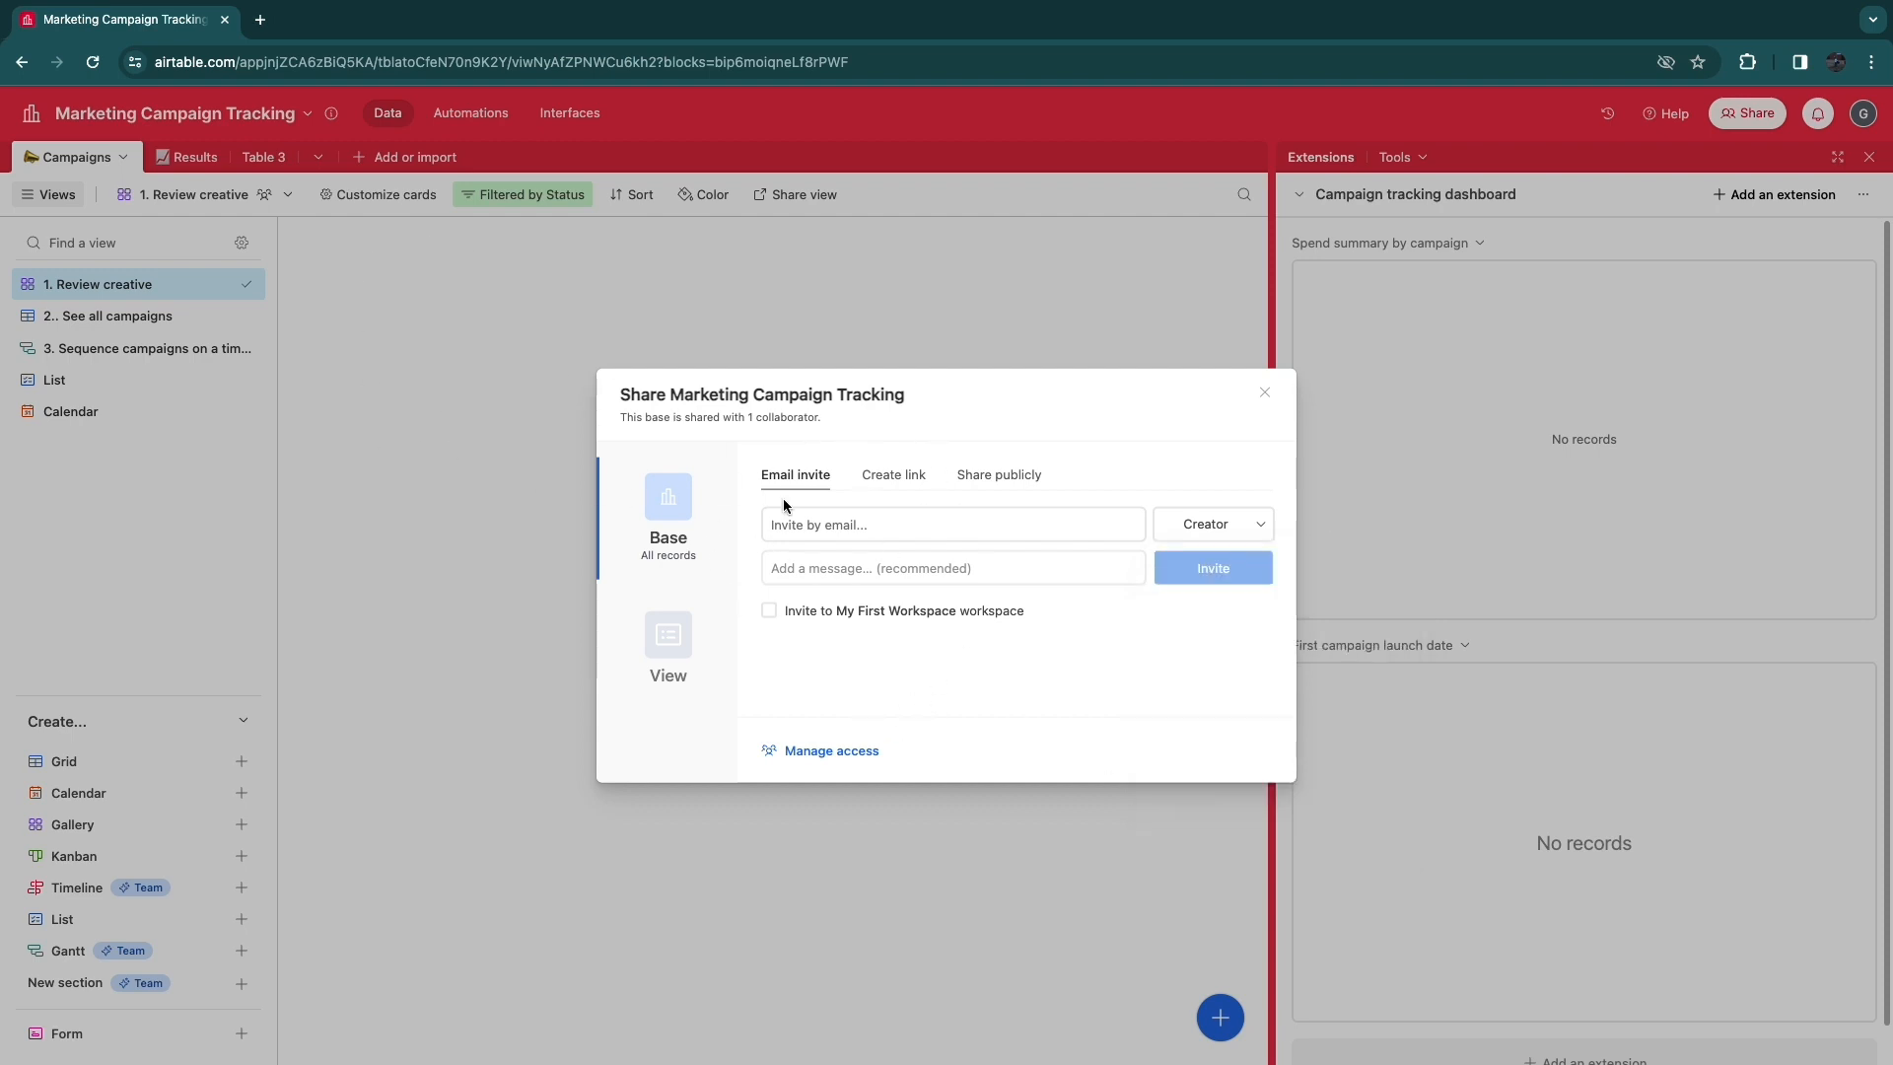
click(1265, 392)
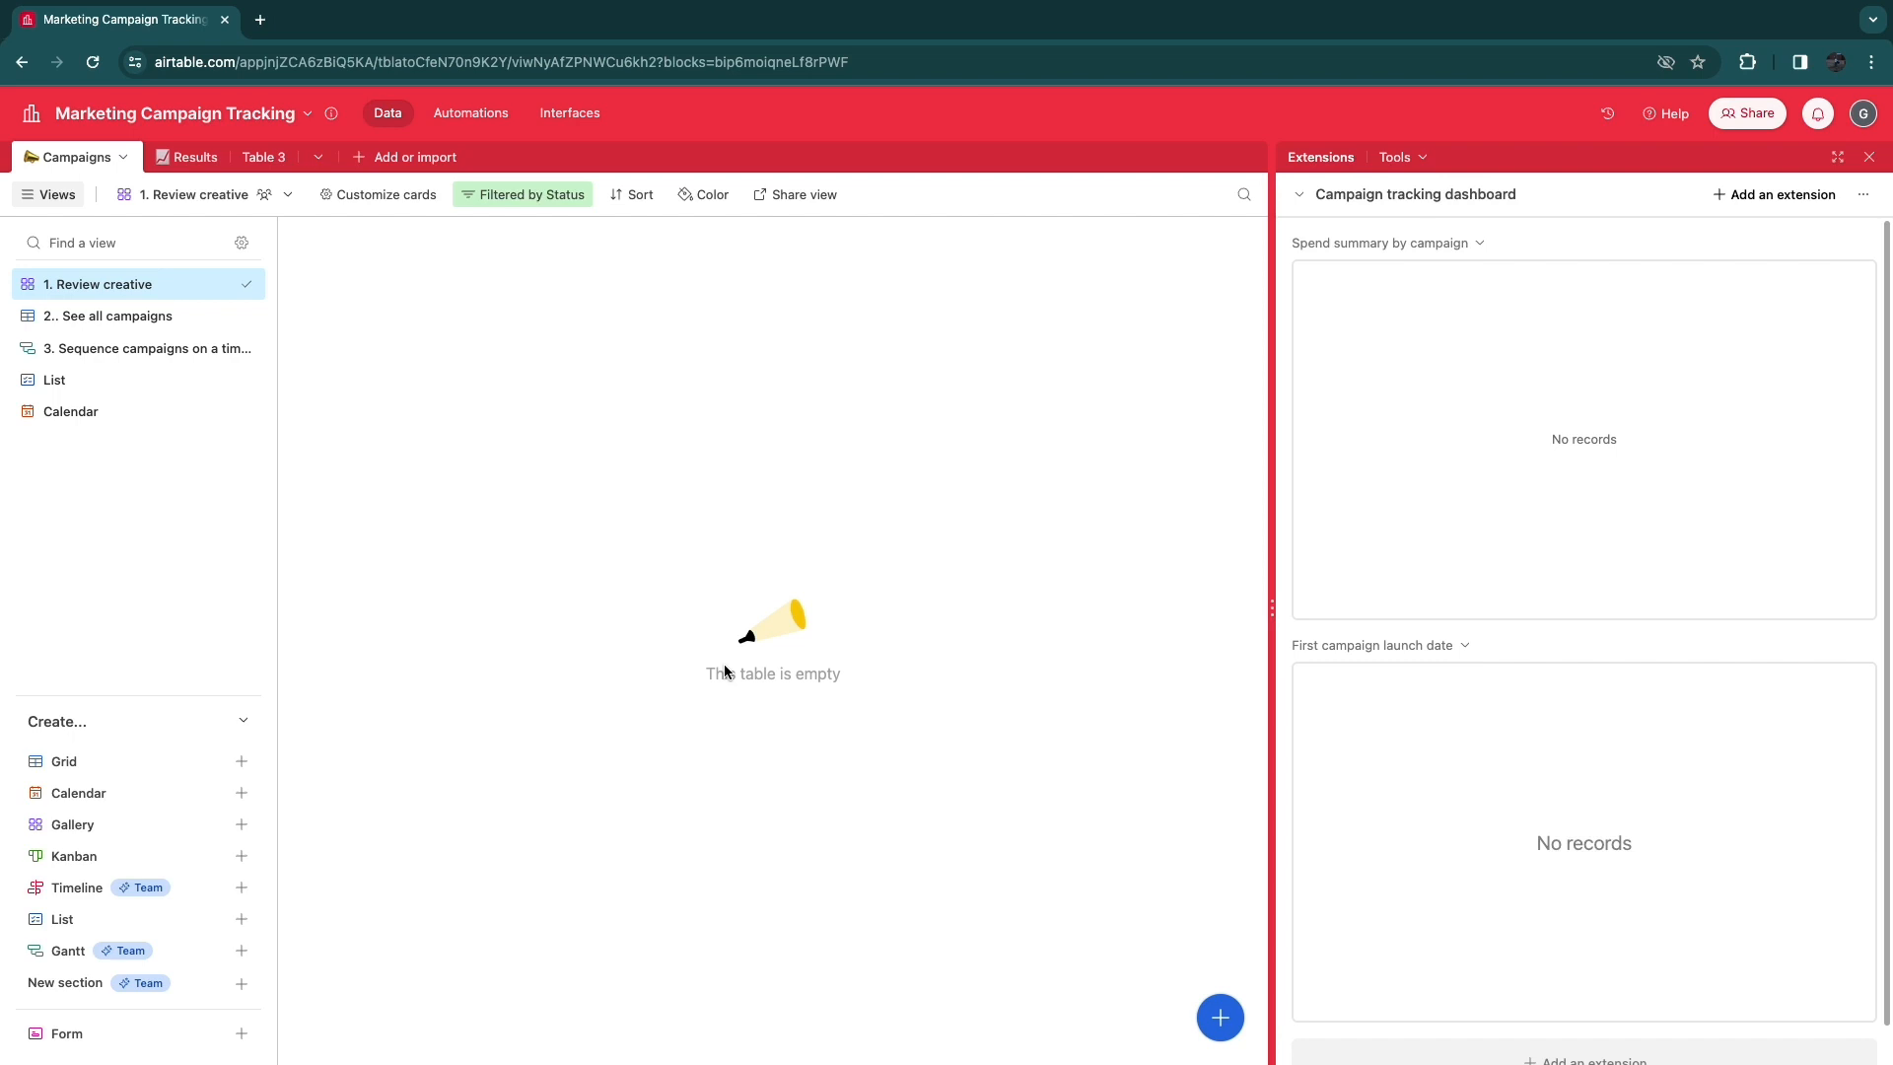